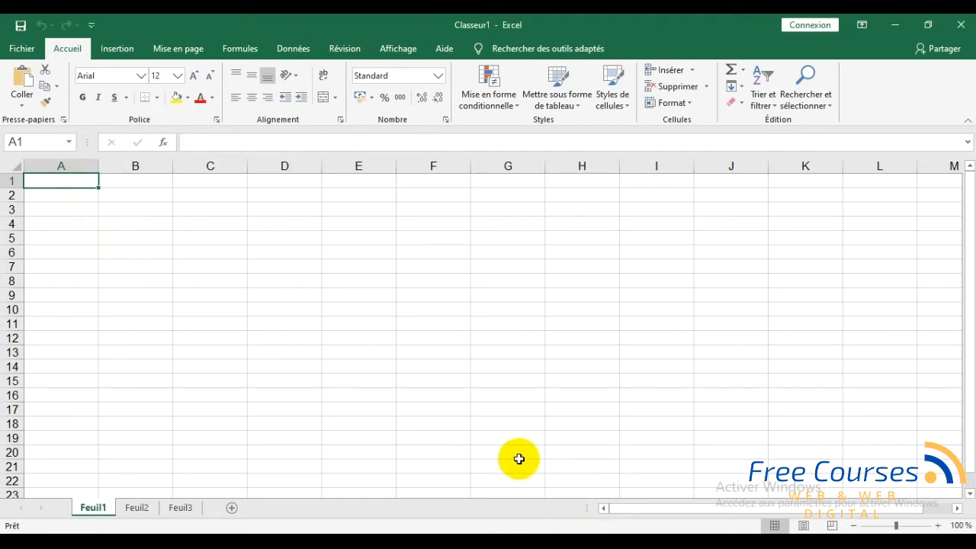
{"action": "left_click", "coordinate": [110, 207]}
{"action": "left_click", "coordinate": [61, 180]}
{"action": "left_click_drag", "start_coordinate": [74, 218], "coordinate": [73, 209]}
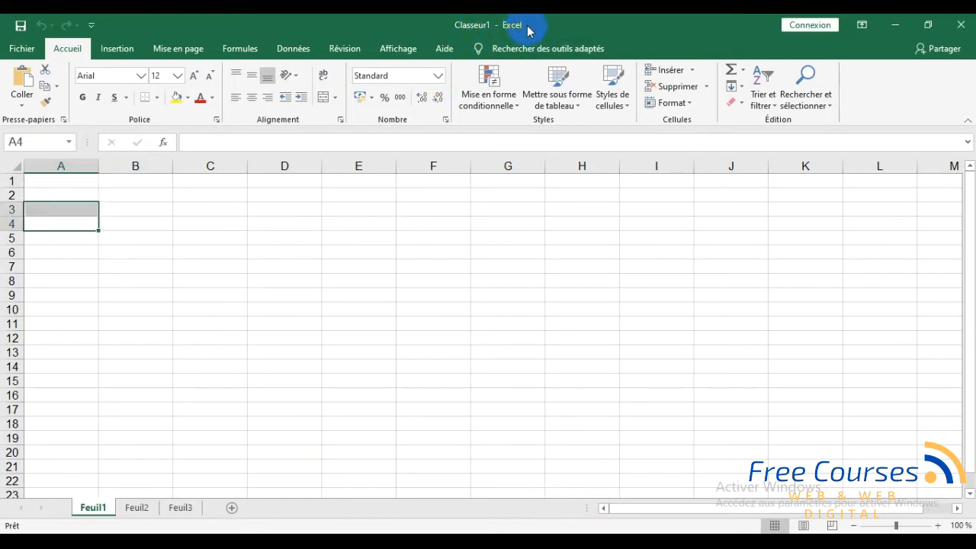
{"action": "left_click", "coordinate": [84, 183]}
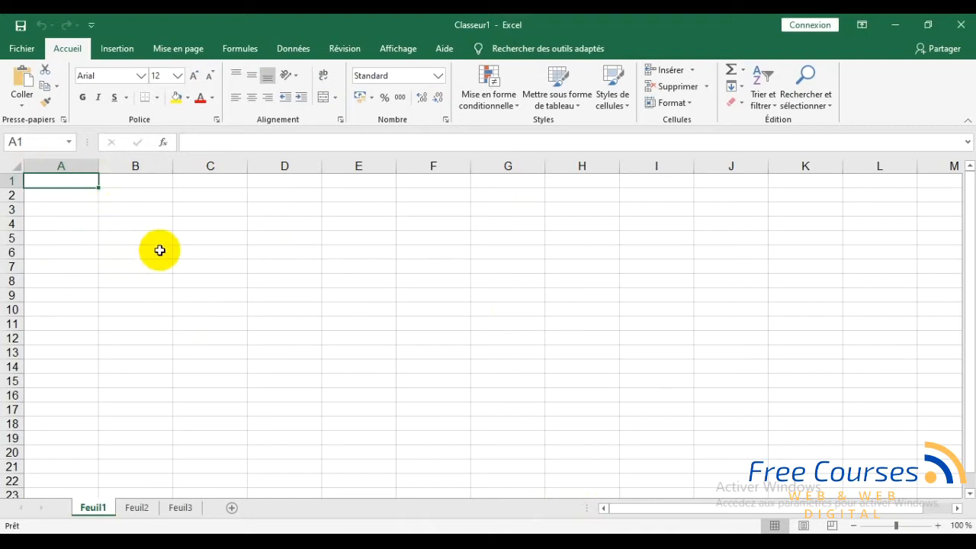
{"action": "left_click", "coordinate": [159, 251]}
{"action": "left_click", "coordinate": [281, 344]}
{"action": "left_click", "coordinate": [122, 220]}
{"action": "left_click", "coordinate": [71, 180]}
{"action": "left_click", "coordinate": [146, 221]}
{"action": "left_click", "coordinate": [160, 333]}
{"action": "left_click", "coordinate": [84, 196]}
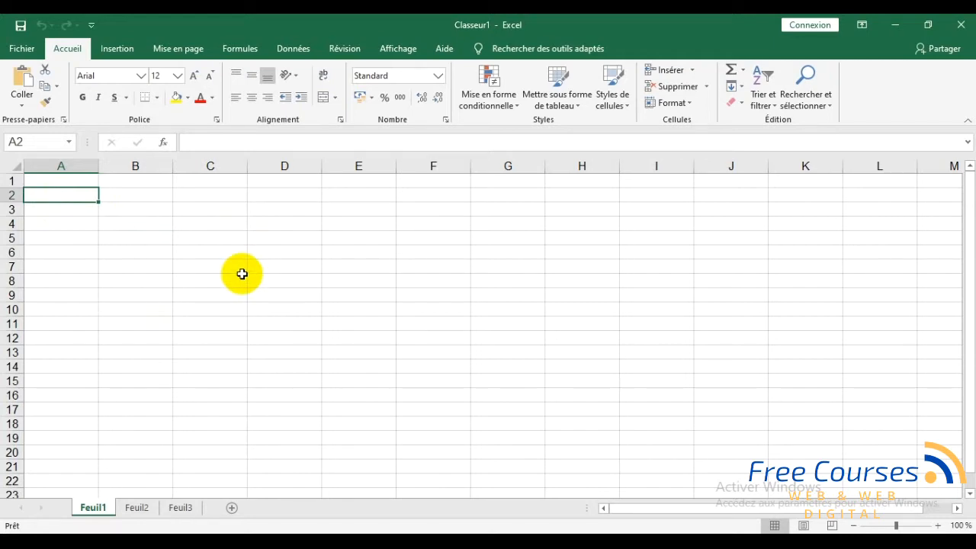
{"action": "left_click_drag", "start_coordinate": [439, 379], "coordinate": [439, 366]}
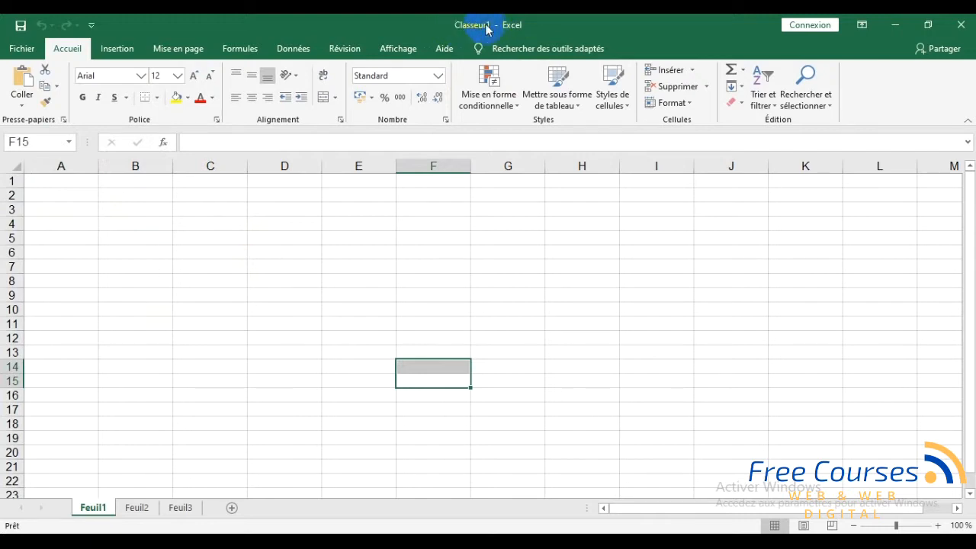
{"action": "left_click_drag", "start_coordinate": [338, 407], "coordinate": [336, 395]}
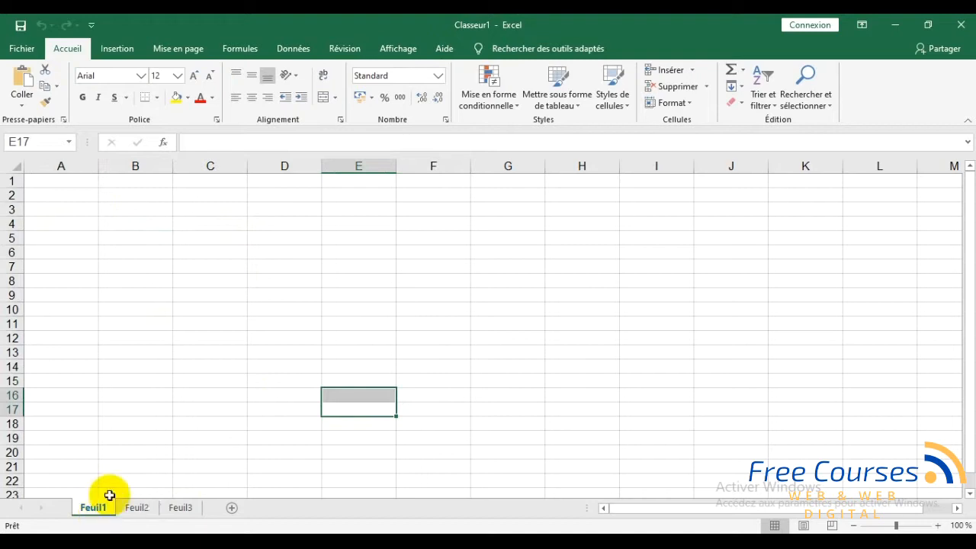
{"action": "left_click", "coordinate": [65, 180]}
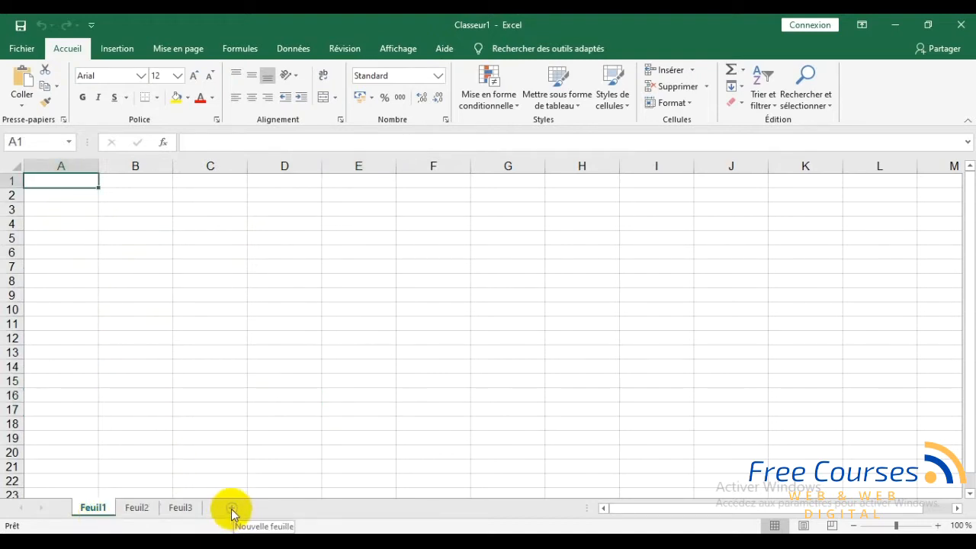
Add two new worksheets at the end of the workbook, after Feuil3, and return to Feuil1.
{"action": "left_click", "coordinate": [232, 508]}
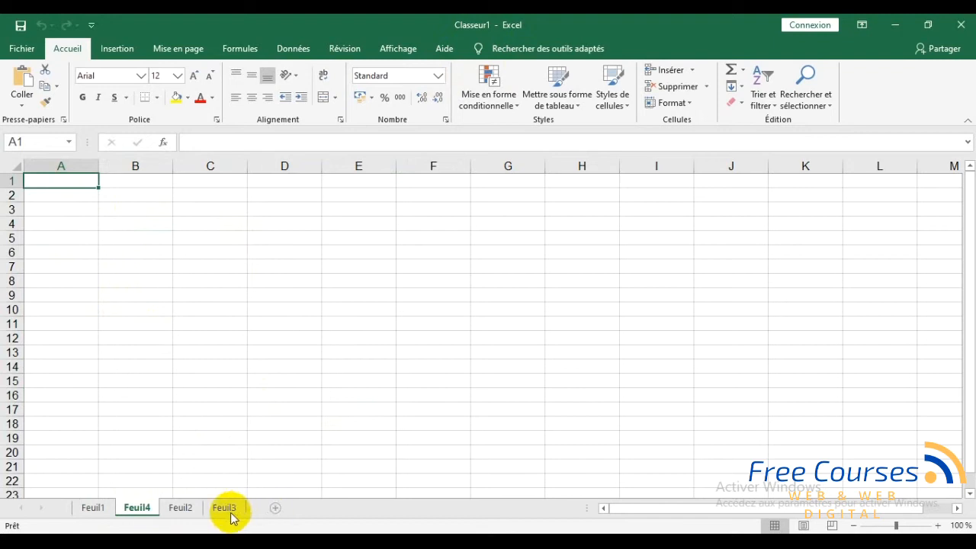
{"action": "mouse_move", "coordinate": [135, 508]}
{"action": "left_mouse_down"}
{"action": "mouse_move", "coordinate": [137, 483]}
{"action": "mouse_move", "coordinate": [173, 482]}
{"action": "mouse_move", "coordinate": [252, 501]}
{"action": "mouse_move", "coordinate": [257, 515]}
{"action": "left_mouse_up"}
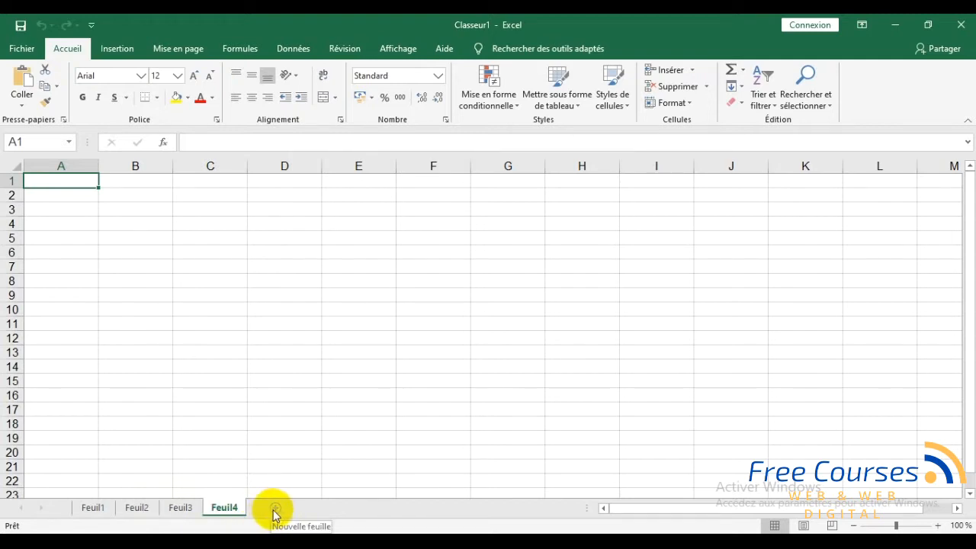
{"action": "left_click", "coordinate": [274, 508]}
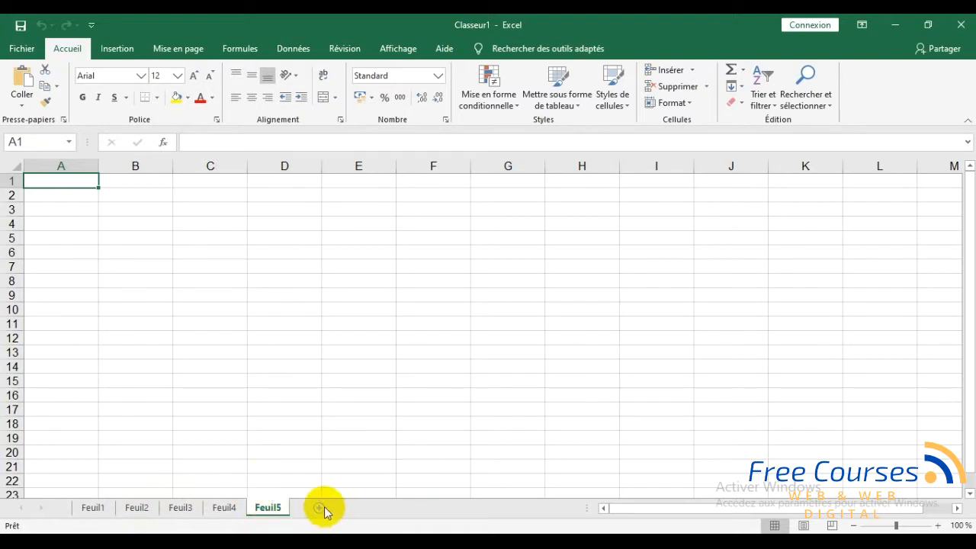
{"action": "left_click", "coordinate": [94, 508]}
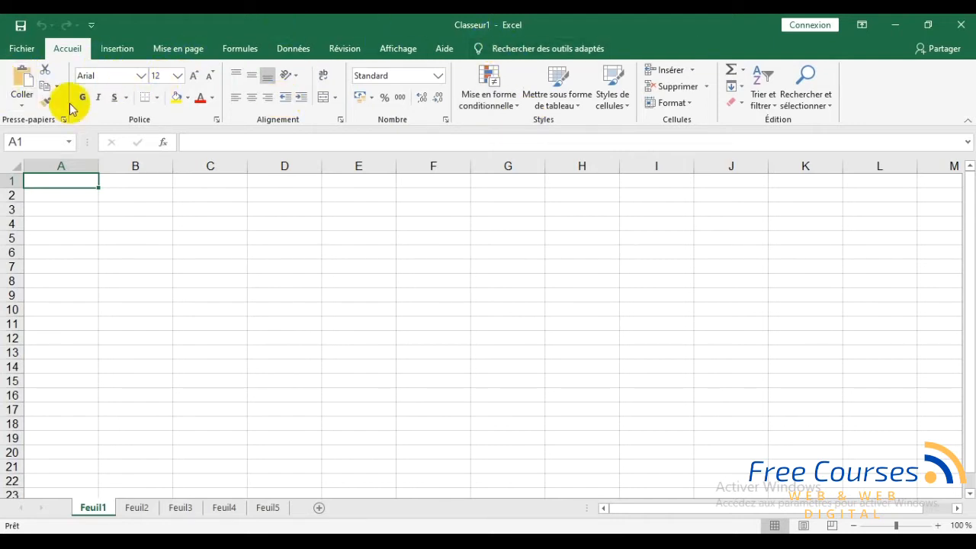
{"action": "left_click", "coordinate": [68, 207]}
{"action": "left_click", "coordinate": [82, 269]}
{"action": "left_click", "coordinate": [72, 177]}
{"action": "left_click", "coordinate": [263, 304]}
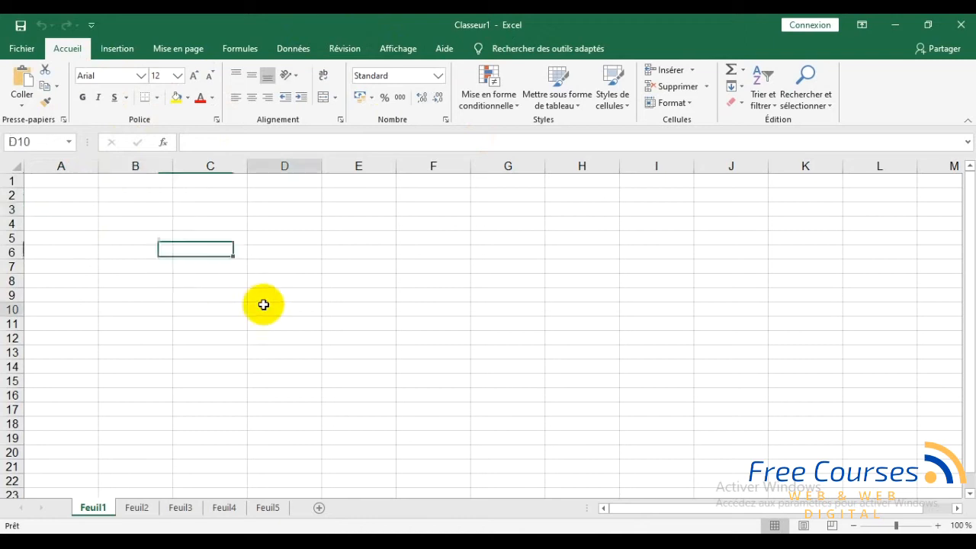
{"action": "left_click", "coordinate": [142, 220]}
{"action": "left_click", "coordinate": [61, 177]}
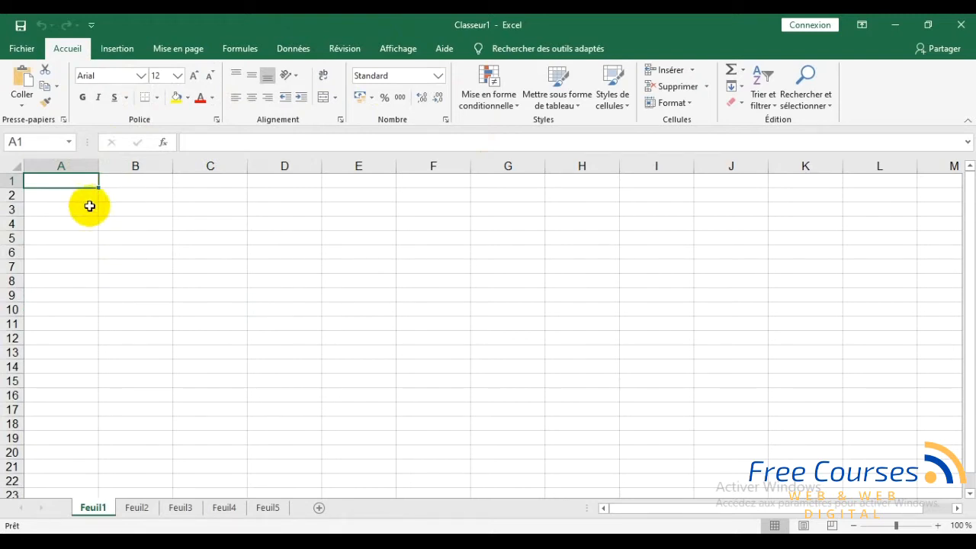
{"action": "left_click", "coordinate": [186, 238]}
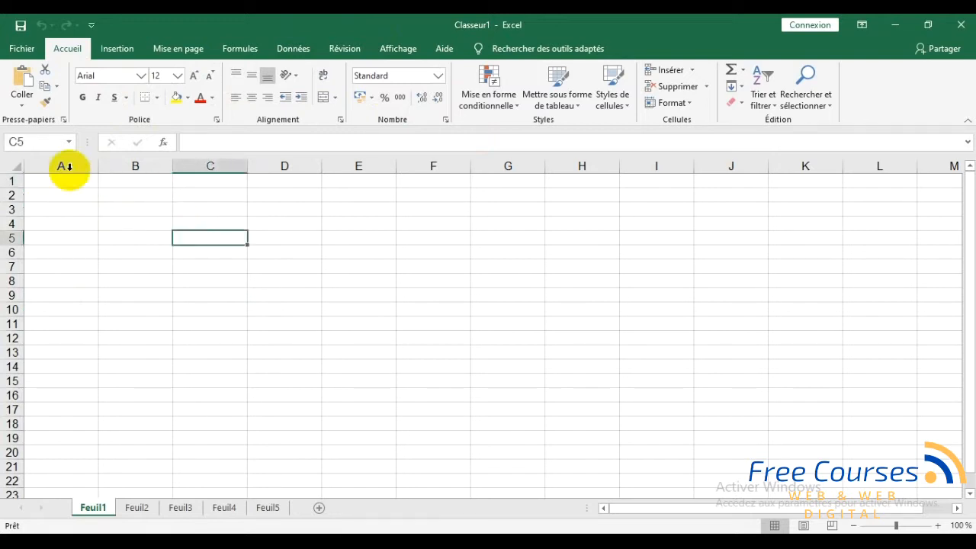
Select cells A1, D7, G3 and D13 one after another and examine how each cell's reference is displayed.
{"action": "left_click", "coordinate": [68, 183]}
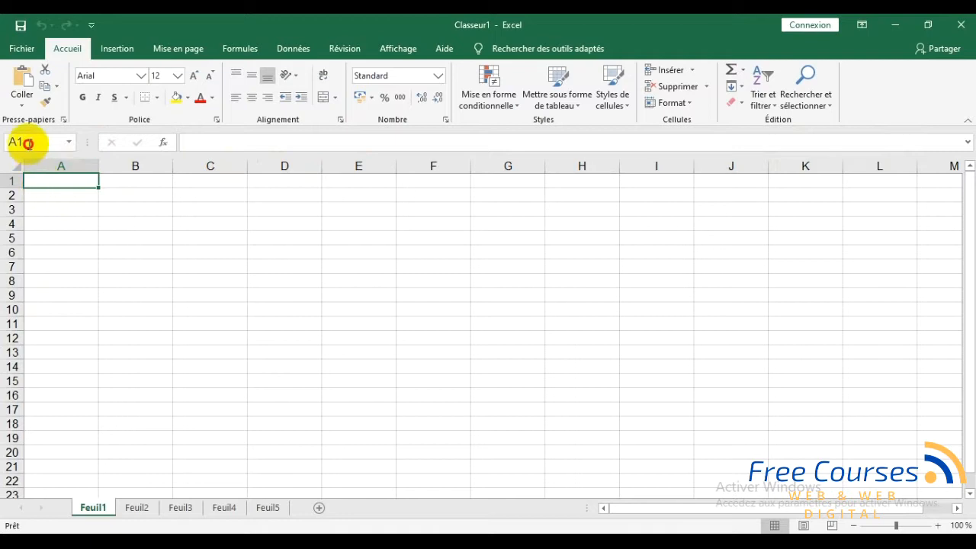
{"action": "left_click", "coordinate": [12, 140]}
{"action": "left_click", "coordinate": [269, 266]}
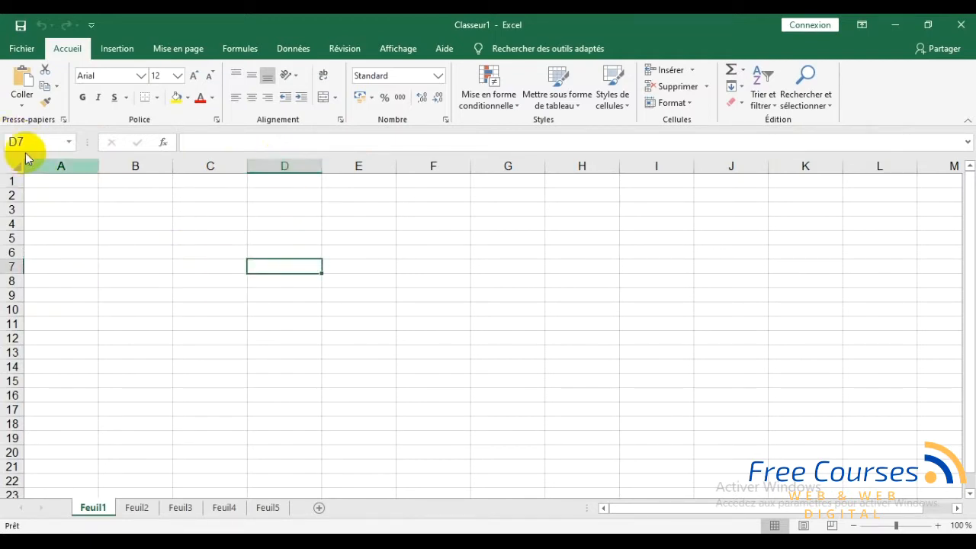
{"action": "left_click_drag", "start_coordinate": [39, 141], "coordinate": [2, 144]}
{"action": "left_click", "coordinate": [508, 207]}
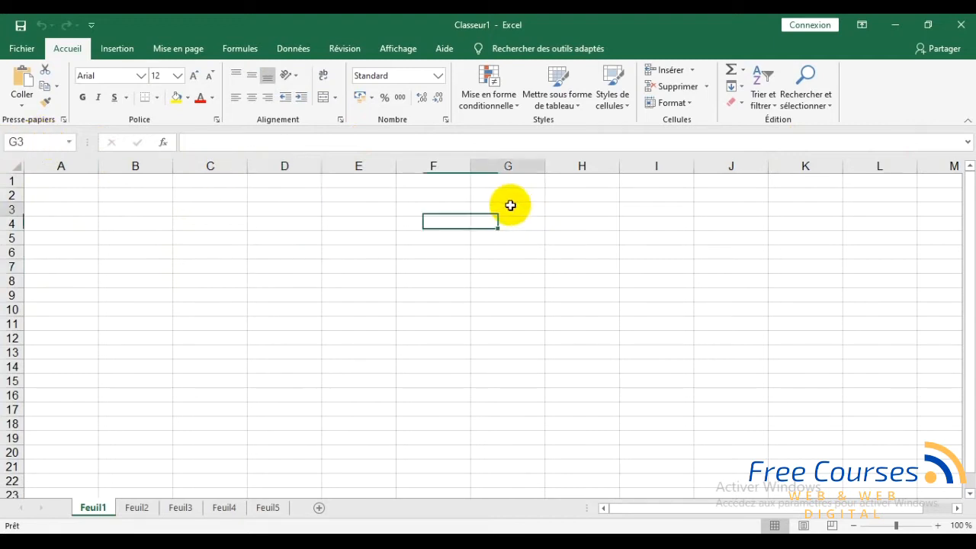
{"action": "left_click_drag", "start_coordinate": [42, 145], "coordinate": [10, 143]}
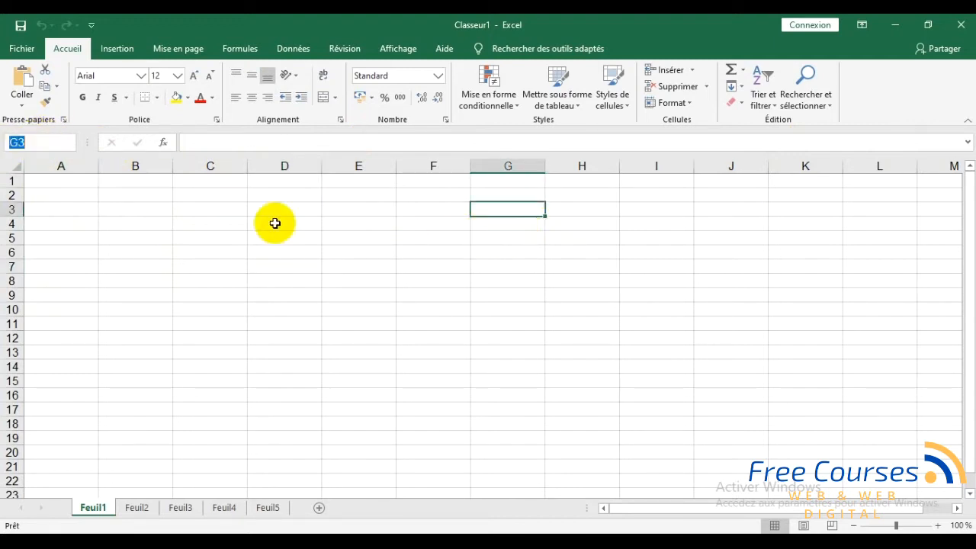
{"action": "left_click", "coordinate": [279, 351]}
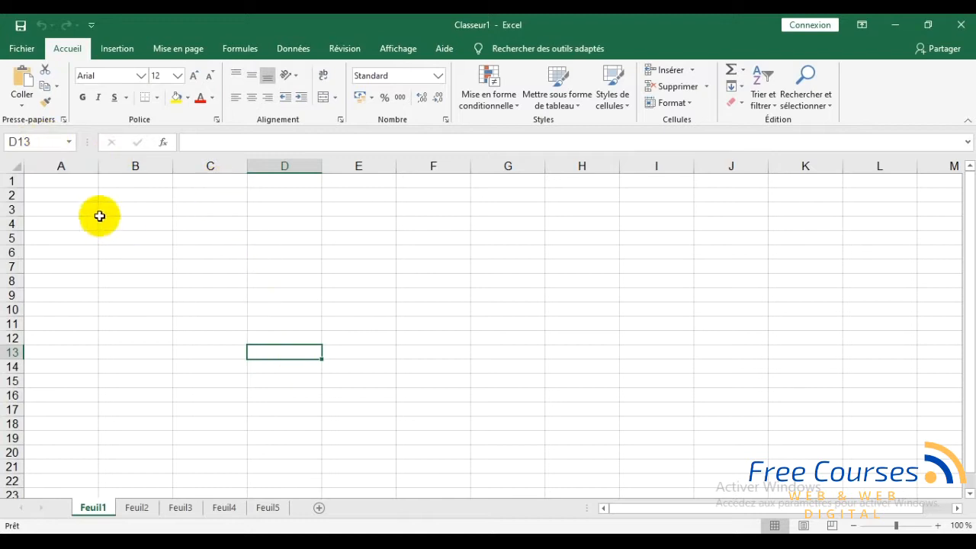
{"action": "left_click_drag", "start_coordinate": [107, 210], "coordinate": [54, 210]}
{"action": "left_click", "coordinate": [49, 185]}
{"action": "left_click", "coordinate": [184, 263]}
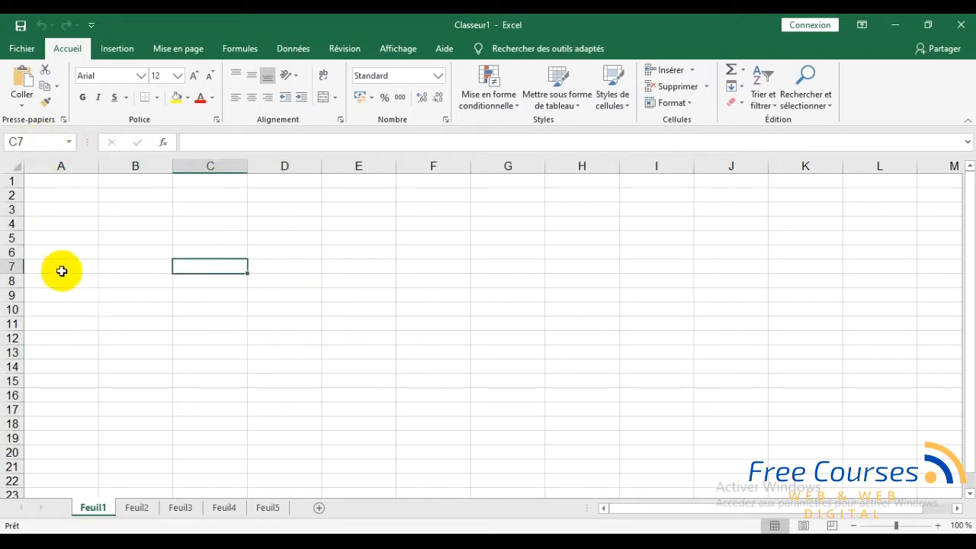
{"action": "left_click", "coordinate": [43, 183]}
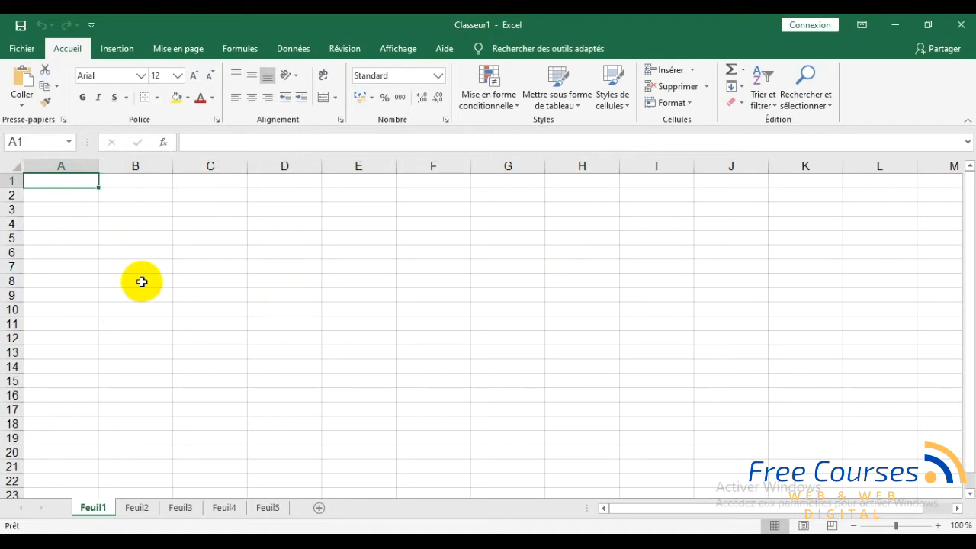
{"action": "left_click", "coordinate": [192, 295]}
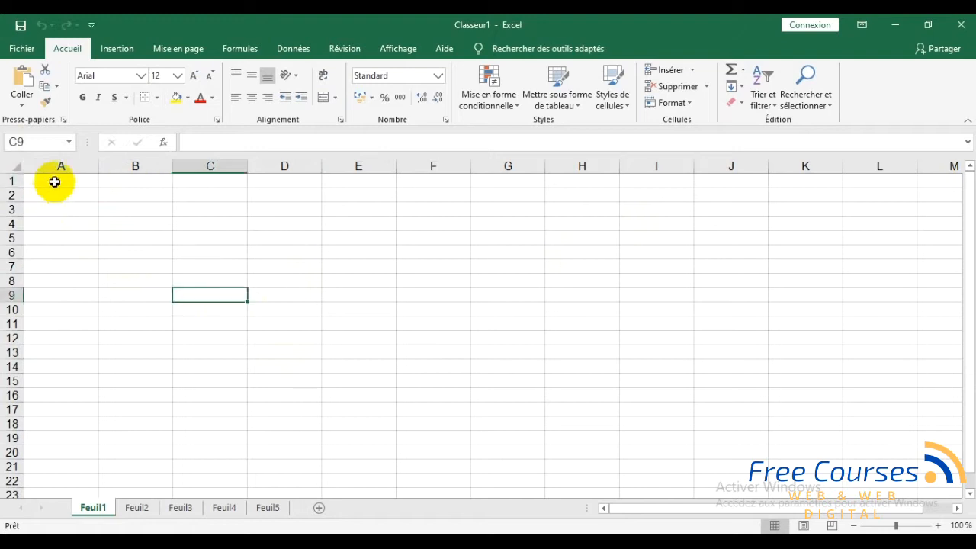
{"action": "left_click", "coordinate": [53, 181]}
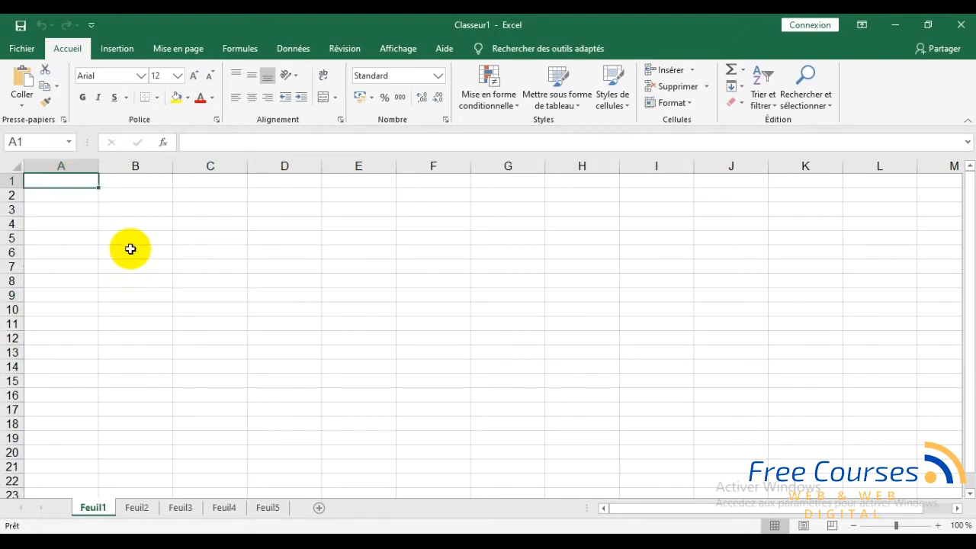
{"action": "left_click", "coordinate": [80, 224]}
{"action": "left_click", "coordinate": [134, 183]}
{"action": "left_click", "coordinate": [53, 185]}
{"action": "left_click", "coordinate": [156, 187]}
Enter the column headers Produits, janvier, février, Mars, Avril and Mai in cells A1 to F1 of Feuil1.
{"action": "left_click", "coordinate": [76, 189]}
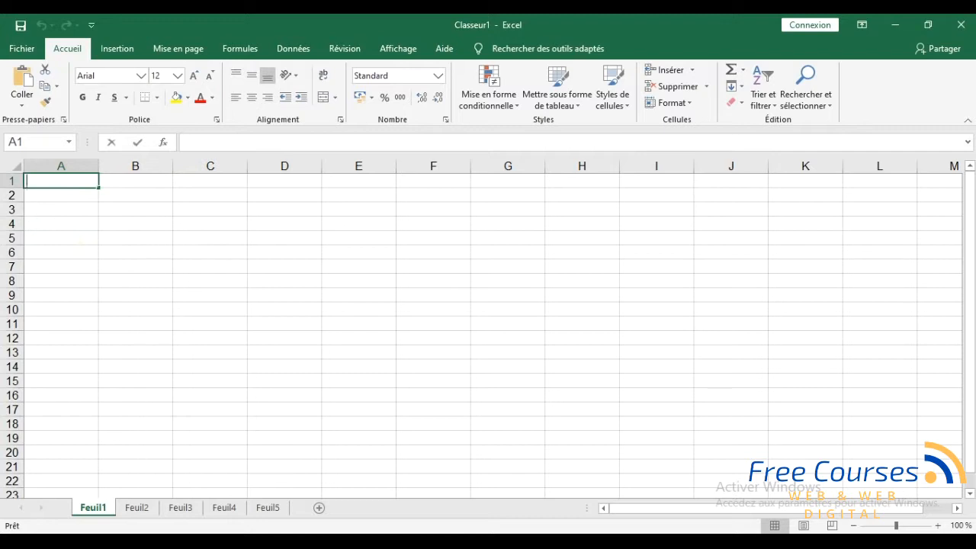
{"action": "type", "text": "Pays"}
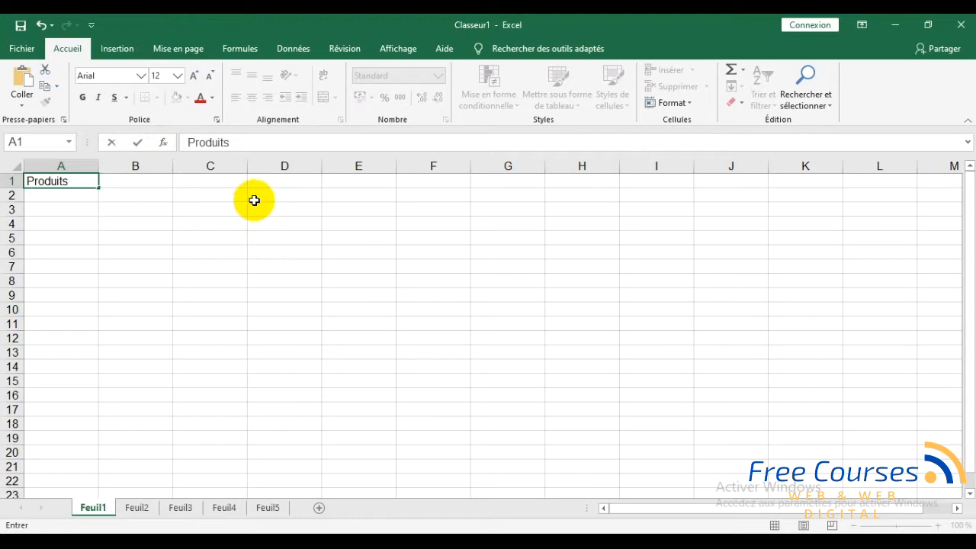
{"action": "left_click", "coordinate": [136, 180]}
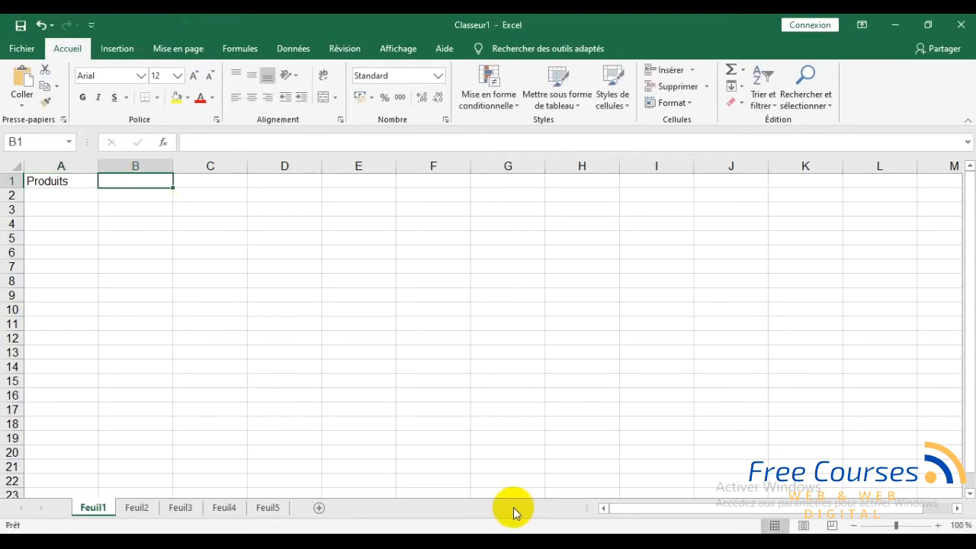
{"action": "type", "text": "janvier"}
{"action": "key", "text": "Tab"}
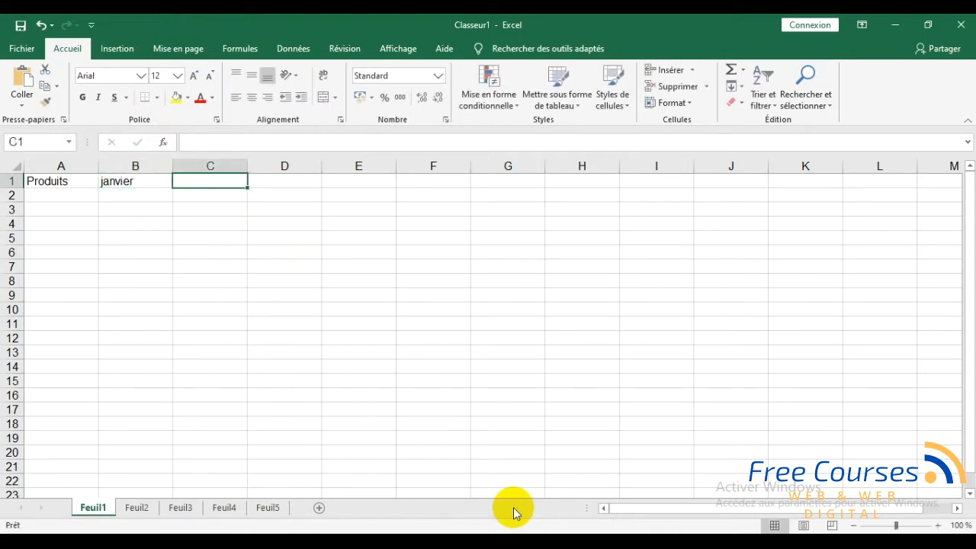
{"action": "type", "text": "février"}
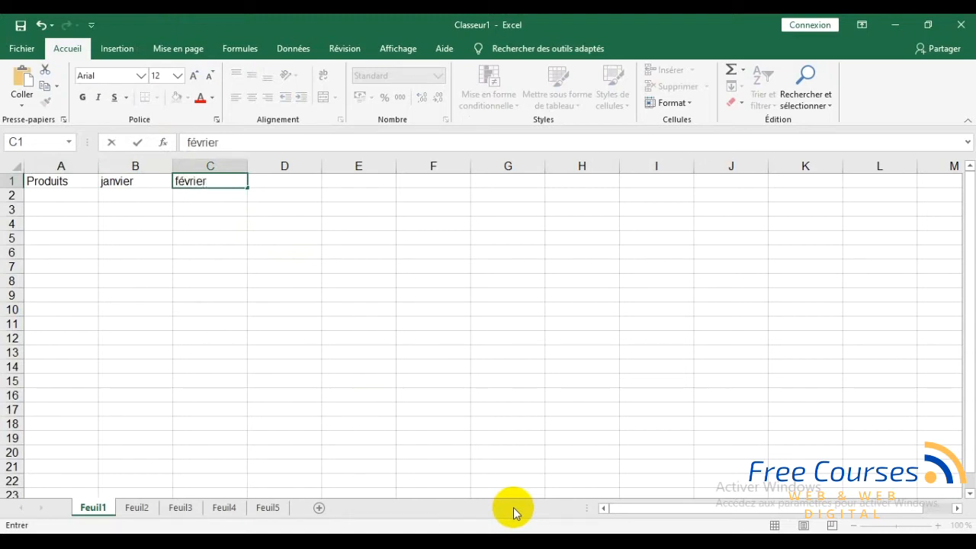
{"action": "key", "text": "Tab"}
{"action": "type", "text": "Ma"}
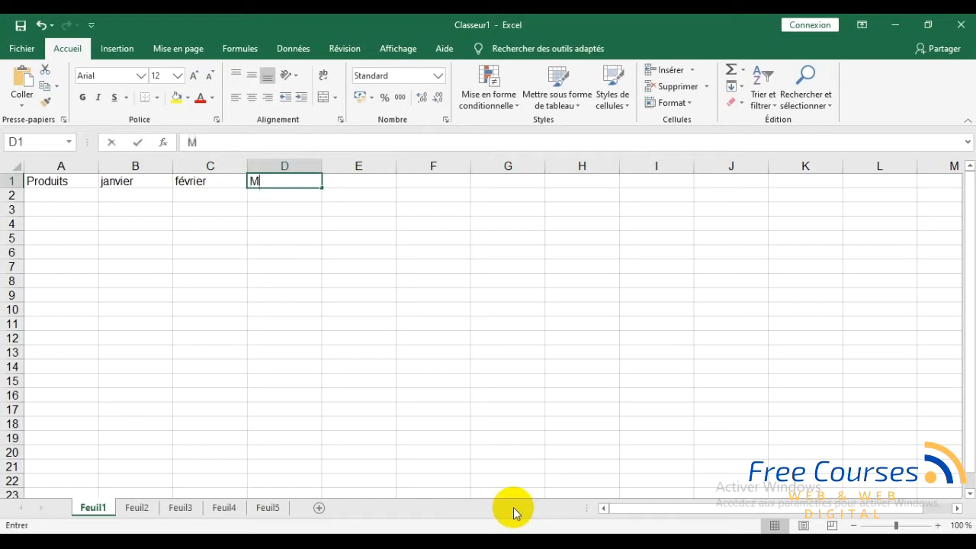
{"action": "key", "text": "Tab"}
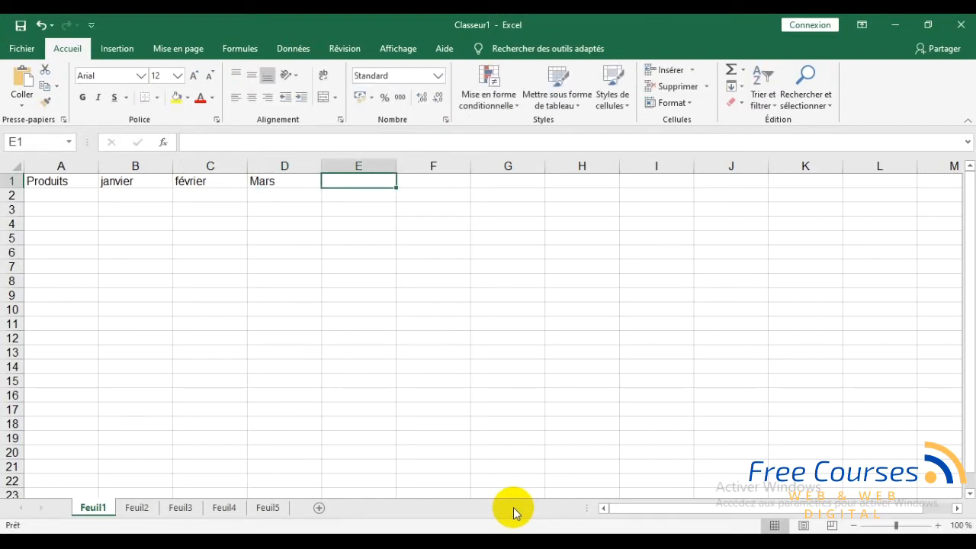
{"action": "type", "text": "Avril"}
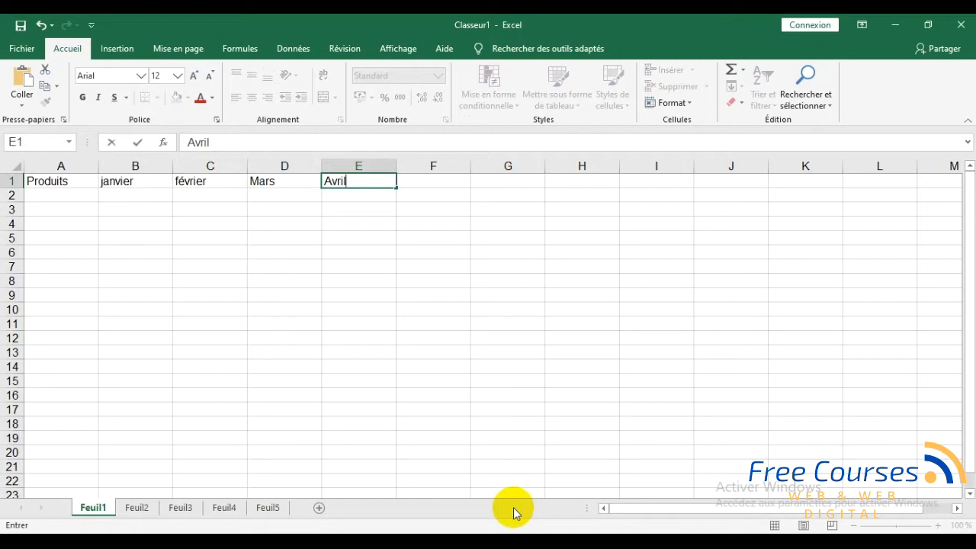
{"action": "key", "text": "Tab"}
{"action": "type", "text": "Ma"}
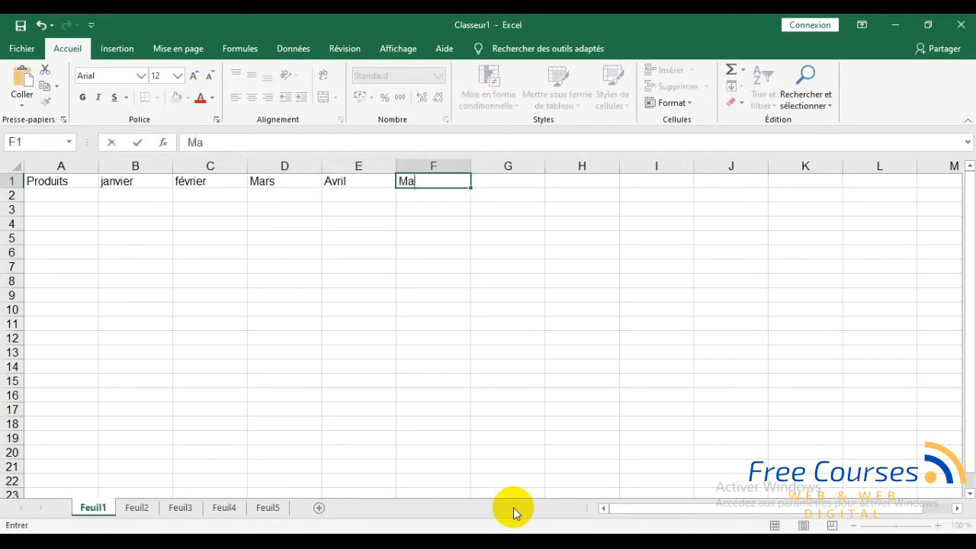
{"action": "key", "text": "Return"}
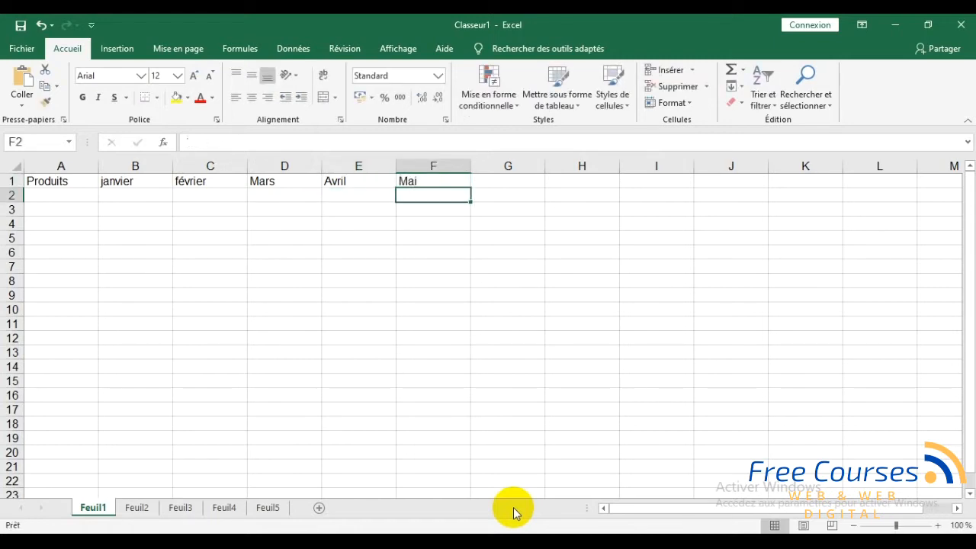
Enter the product names Veste in cell A2 and chemise in cell A3 under the Produits header.
{"action": "left_click", "coordinate": [54, 197]}
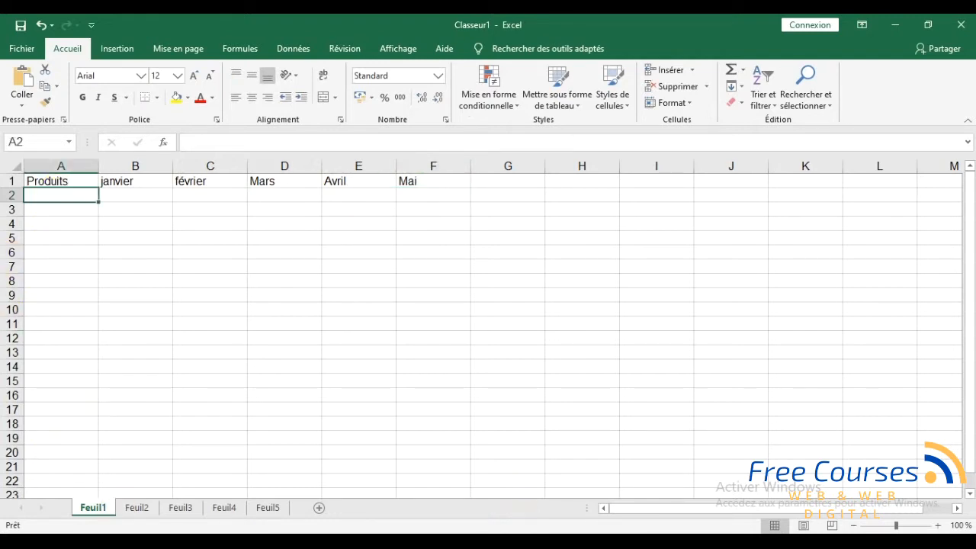
{"action": "type", "text": "Veste"}
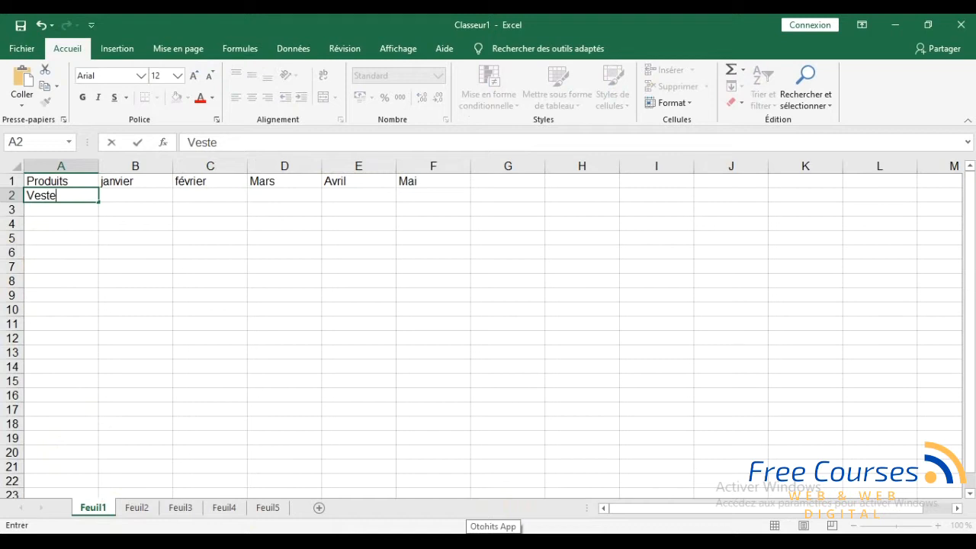
{"action": "key", "text": "Return"}
{"action": "type", "text": "chemise"}
{"action": "key", "text": "Return"}
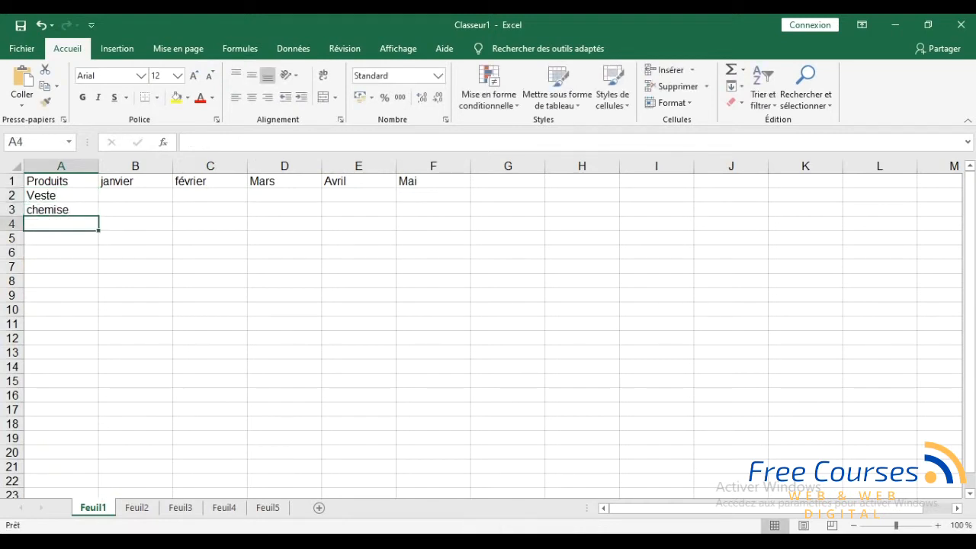
Enter the product names robe, chaussures, chaussettes and t-shirt in cells A4 to A7 under the Produits header.
{"action": "type", "text": "robe"}
{"action": "key", "text": "Return"}
{"action": "type", "text": "chaussures"}
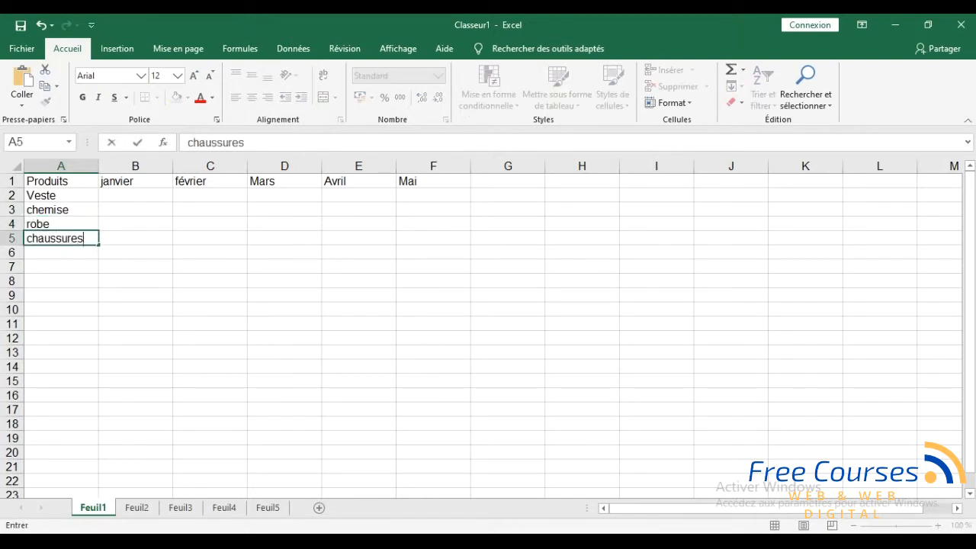
{"action": "key", "text": "Return"}
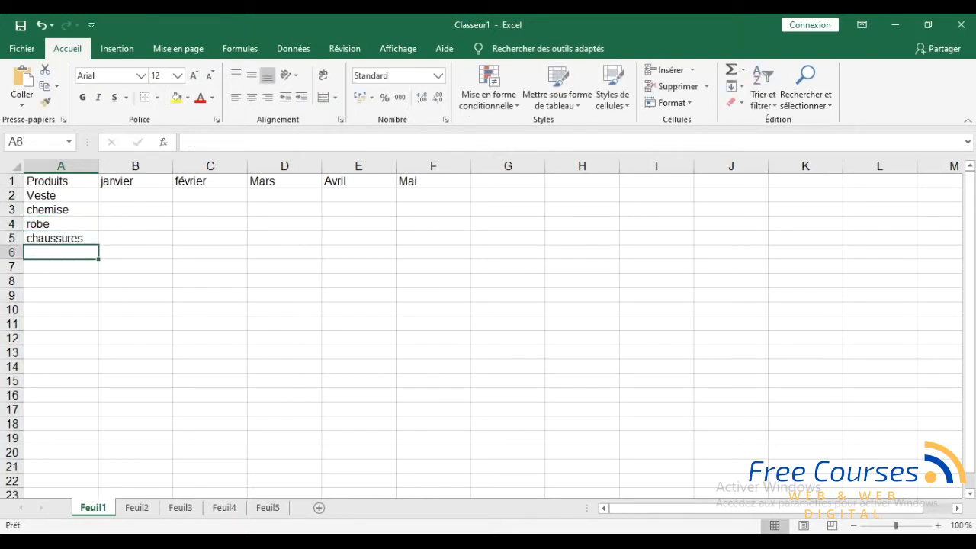
{"action": "type", "text": "chaussettes"}
{"action": "key", "text": "Return"}
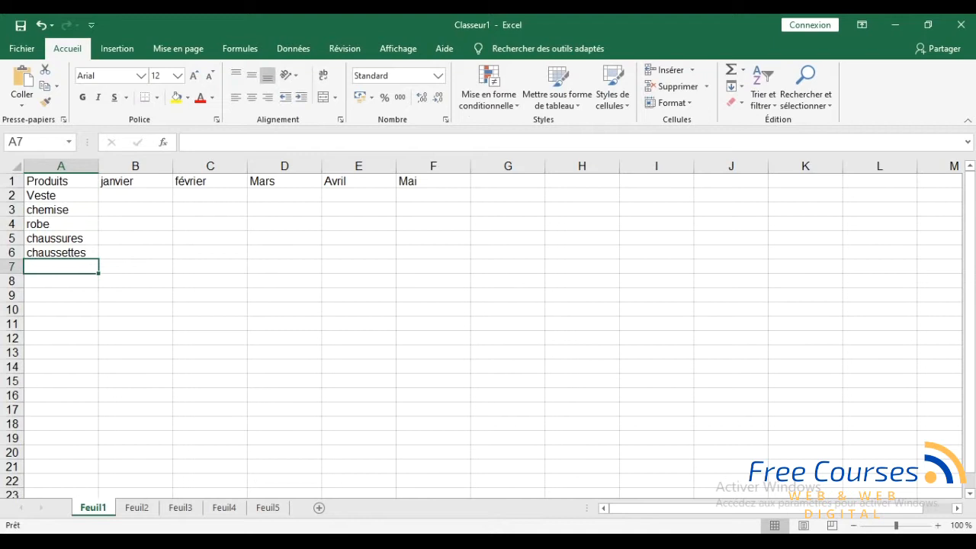
{"action": "type", "text": "t-shirt"}
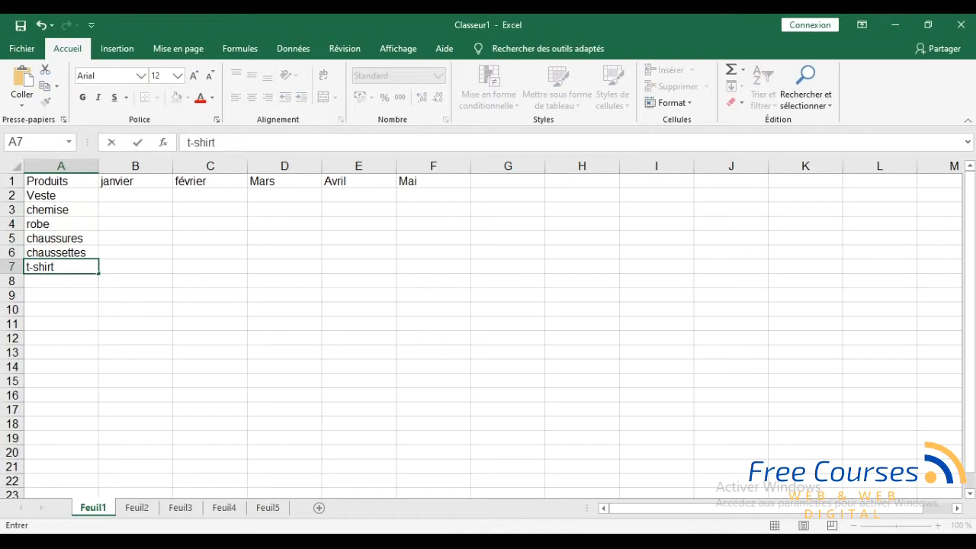
{"action": "key", "text": "Return"}
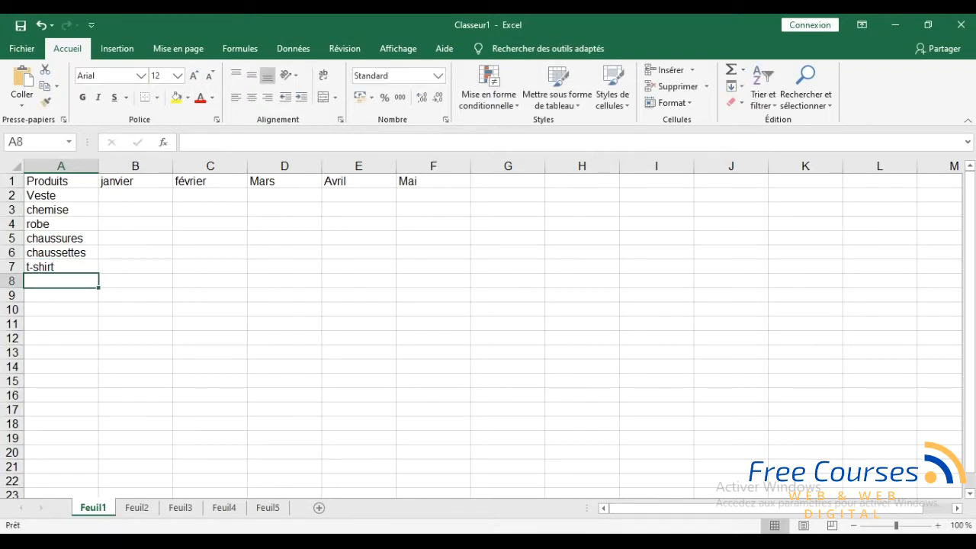
Enter jeans as the last product name in cell A8.
{"action": "type", "text": "pontalon"}
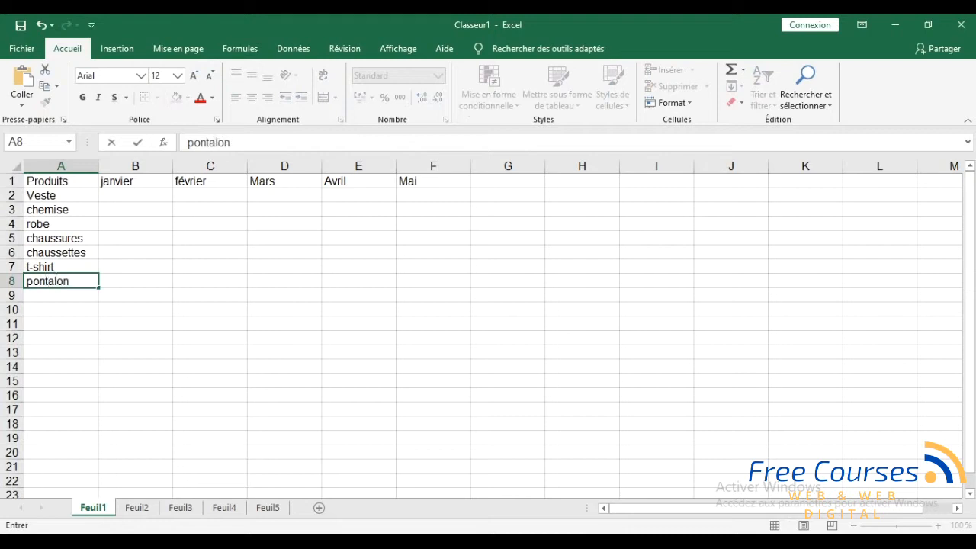
{"action": "key", "text": "BackSpace"}
{"action": "key", "text": "BackSpace"}
{"action": "key", "text": "BackSpace"}
{"action": "key", "text": "BackSpace"}
{"action": "key", "text": "BackSpace"}
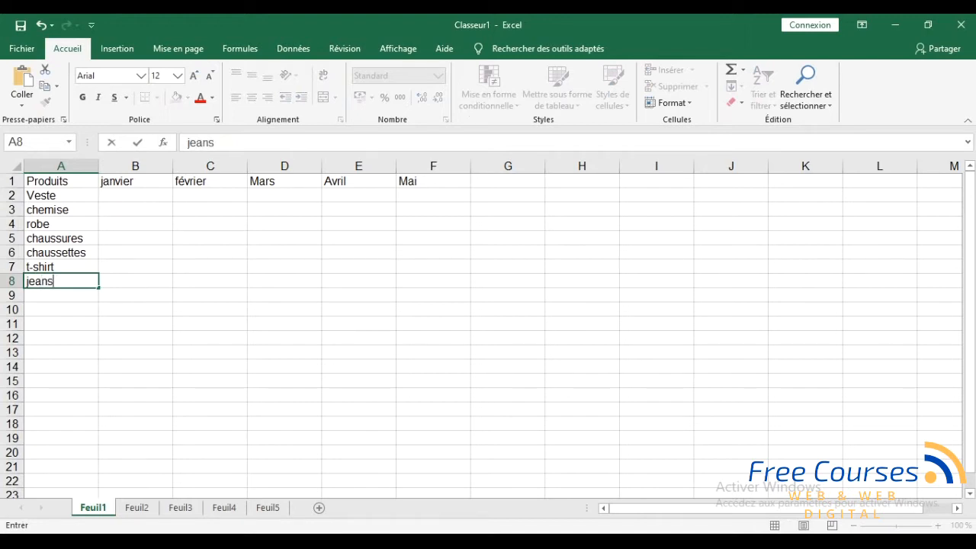
{"action": "key", "text": "Return"}
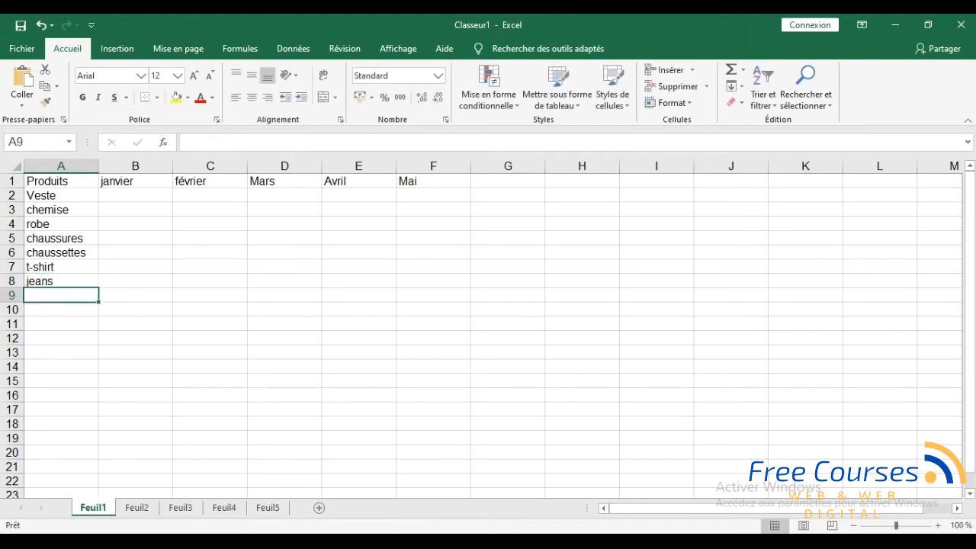
Enter the janvier values 400 for Veste in cell B2 and 150 for chemise in cell B3.
{"action": "left_click", "coordinate": [135, 195]}
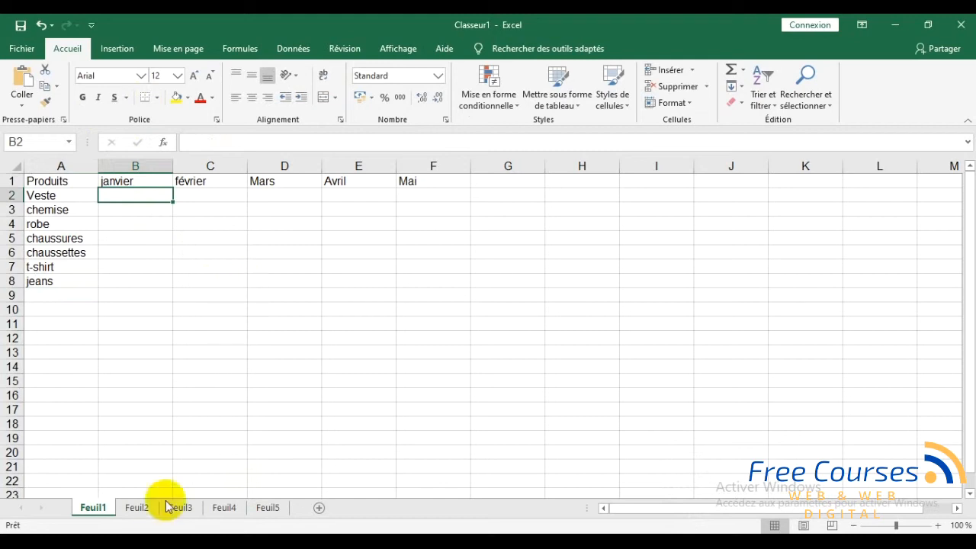
{"action": "mouse_move", "coordinate": [190, 543]}
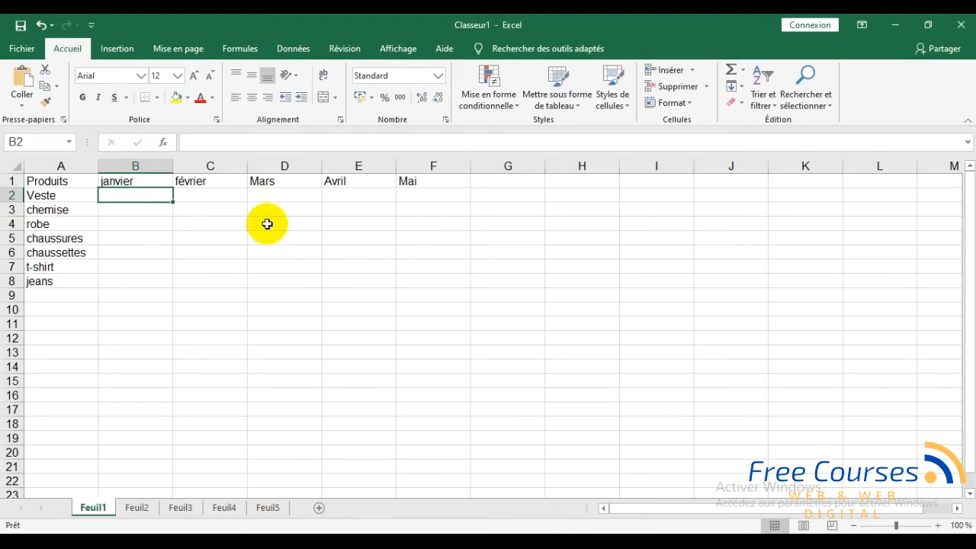
{"action": "type", "text": "400"}
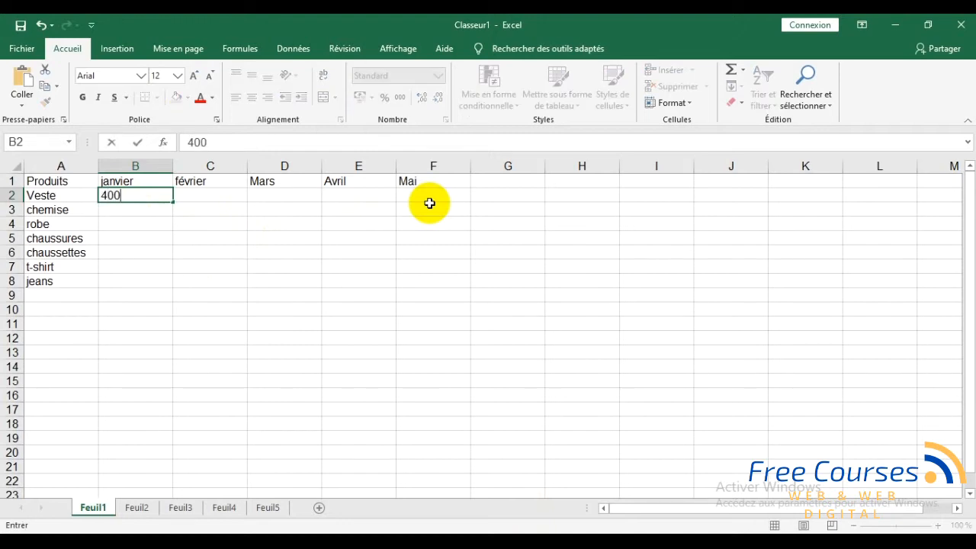
{"action": "key", "text": "Return"}
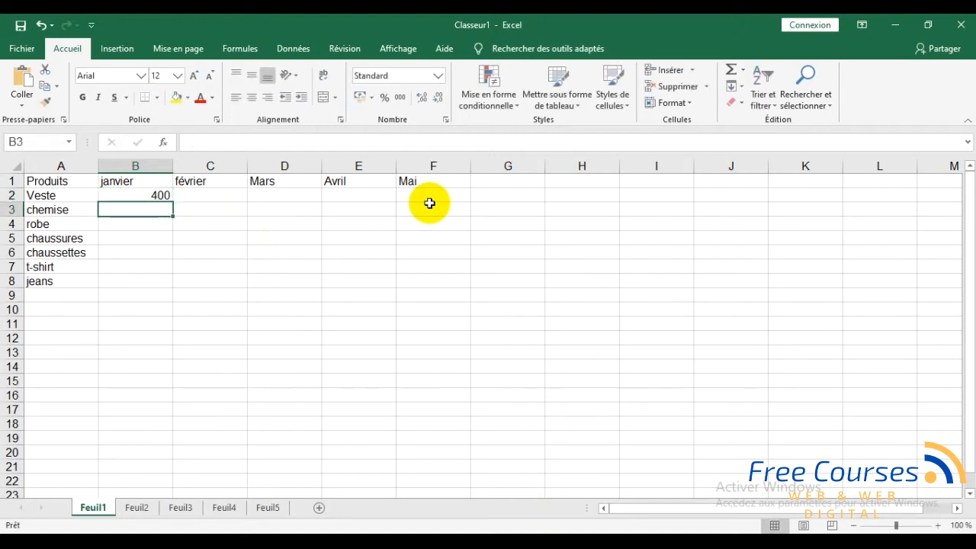
{"action": "type", "text": "150"}
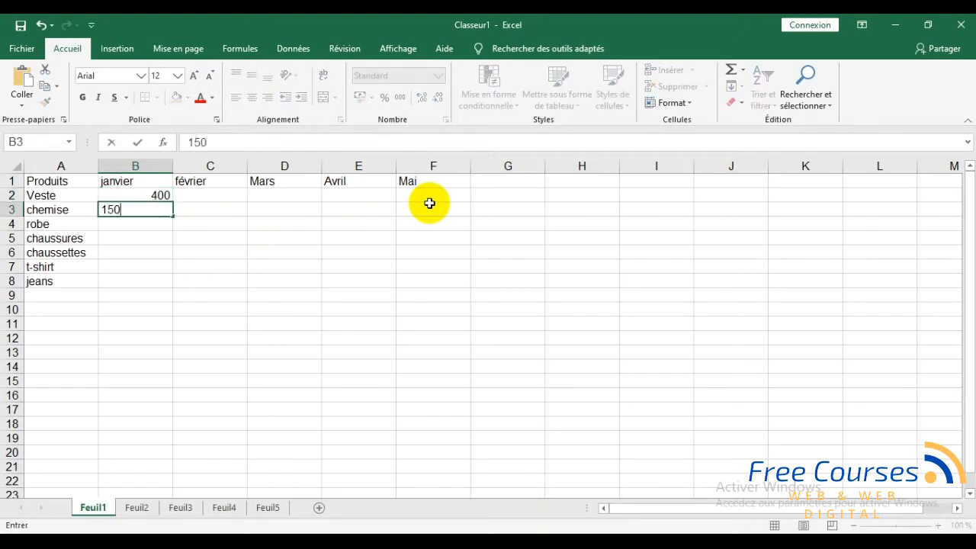
{"action": "key", "text": "Return"}
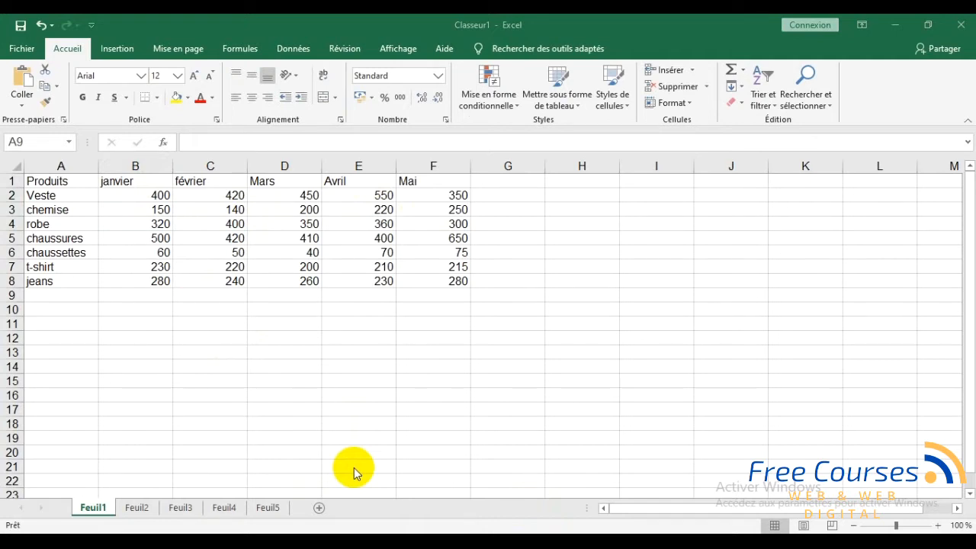
Examine the table by selecting the Produits column, the janvier and février columns and blocks of the monthly values in turn.
{"action": "left_click", "coordinate": [200, 298]}
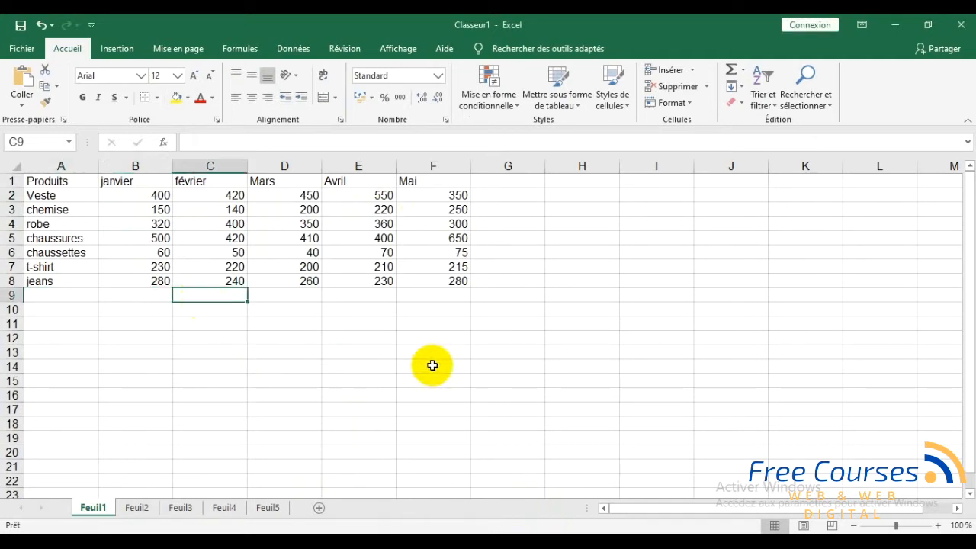
{"action": "key", "text": "ctrl+plus"}
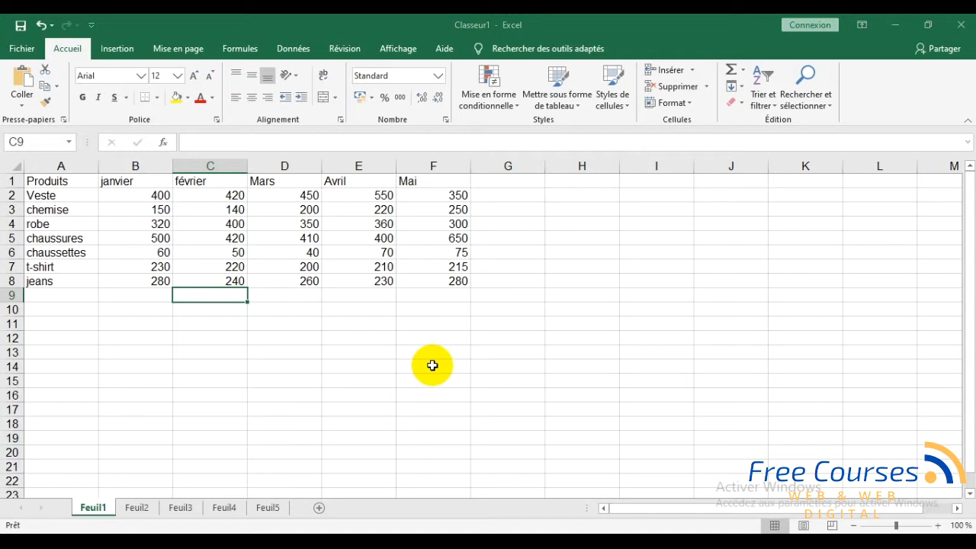
{"action": "left_click", "coordinate": [572, 344]}
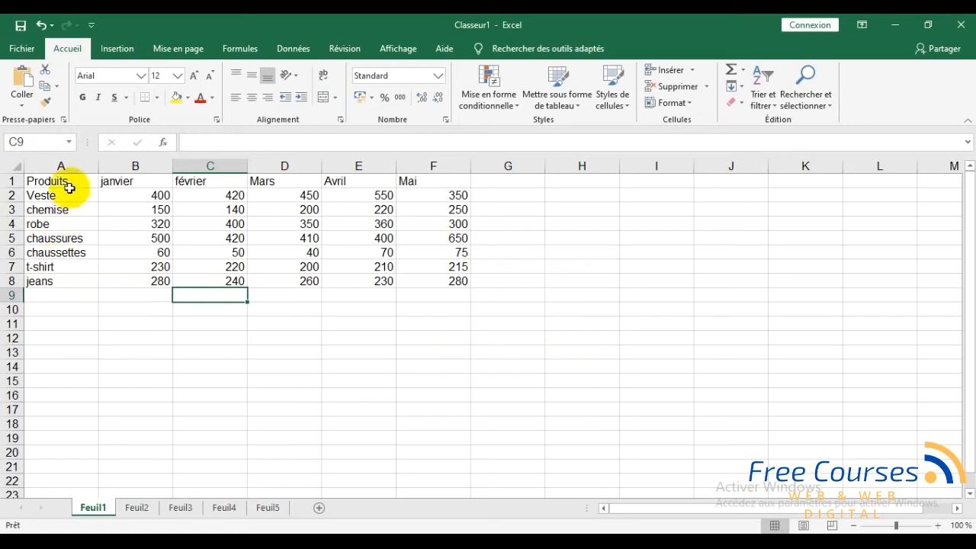
{"action": "left_click_drag", "start_coordinate": [67, 184], "coordinate": [46, 280]}
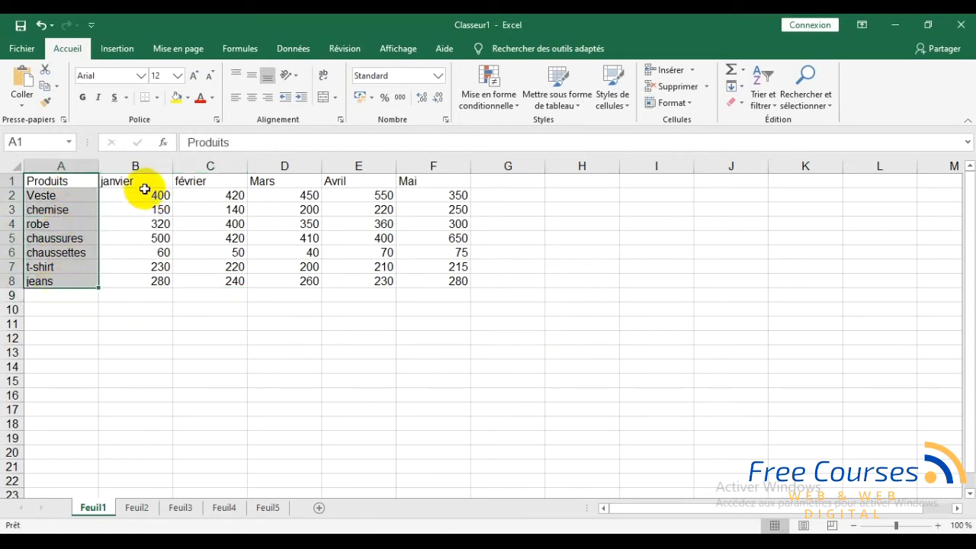
{"action": "left_click_drag", "start_coordinate": [142, 183], "coordinate": [144, 278]}
{"action": "left_click_drag", "start_coordinate": [191, 183], "coordinate": [206, 272]}
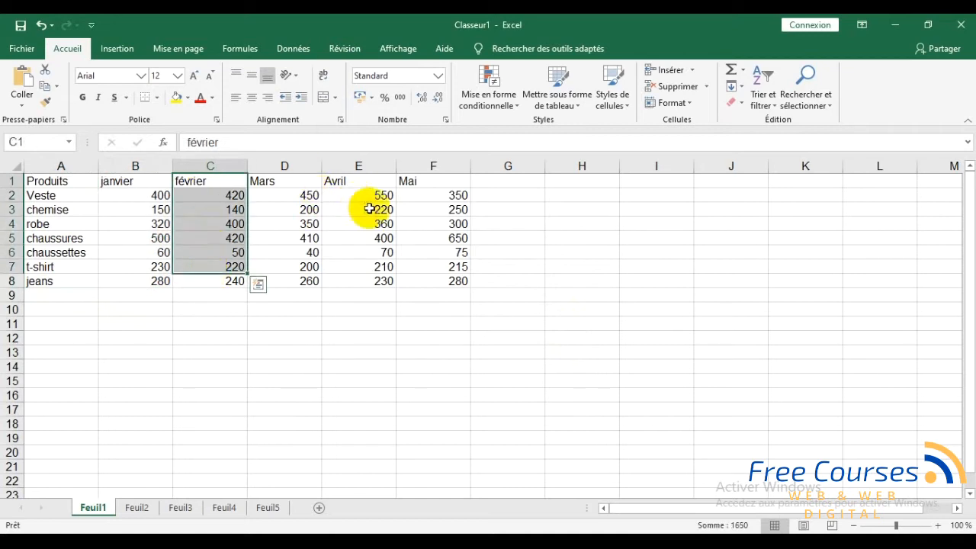
{"action": "left_click", "coordinate": [148, 375]}
{"action": "left_click", "coordinate": [68, 297]}
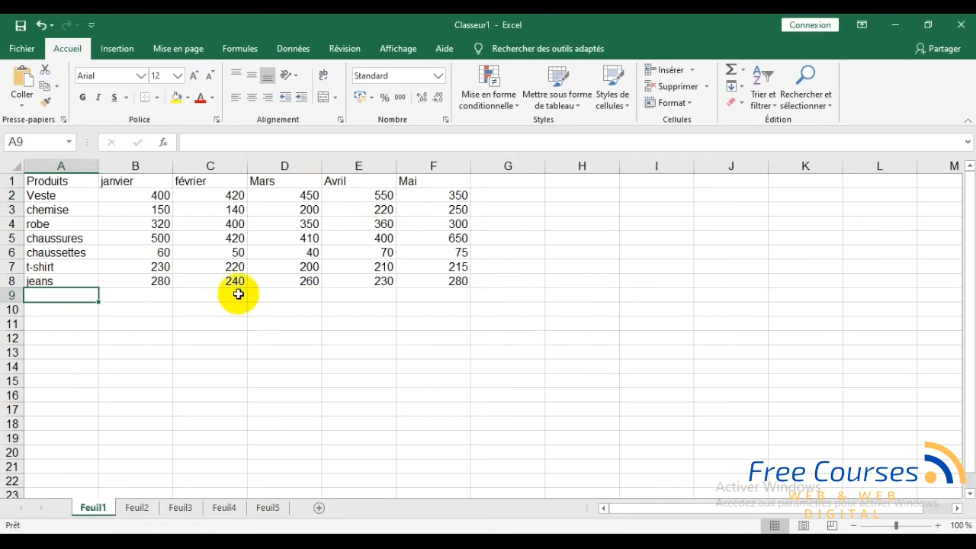
{"action": "left_click_drag", "start_coordinate": [156, 211], "coordinate": [329, 238]}
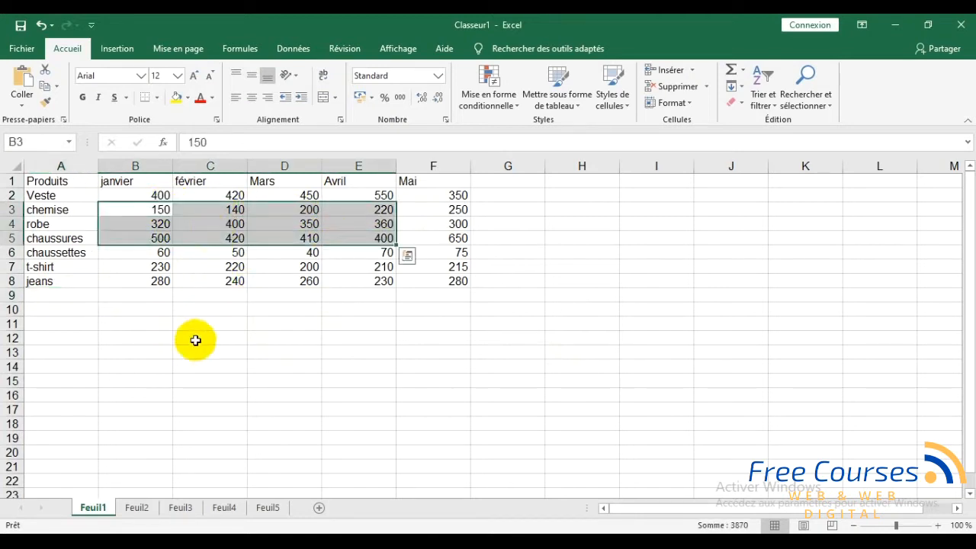
{"action": "left_click", "coordinate": [196, 338]}
{"action": "left_click_drag", "start_coordinate": [139, 196], "coordinate": [398, 294]}
{"action": "left_click", "coordinate": [313, 338]}
{"action": "left_click", "coordinate": [64, 295]}
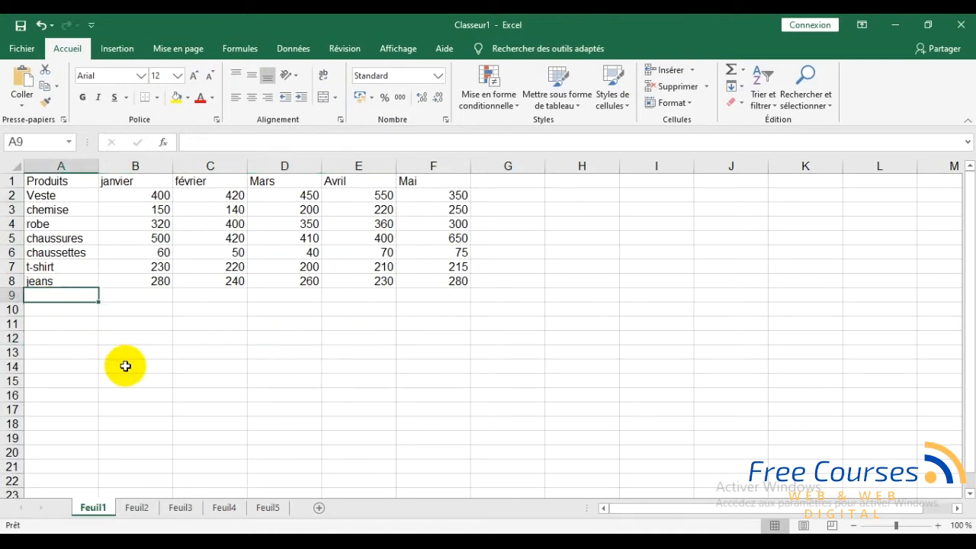
Add the row label Total in cell A9, below the last product.
{"action": "left_click", "coordinate": [75, 326]}
{"action": "left_click", "coordinate": [61, 298]}
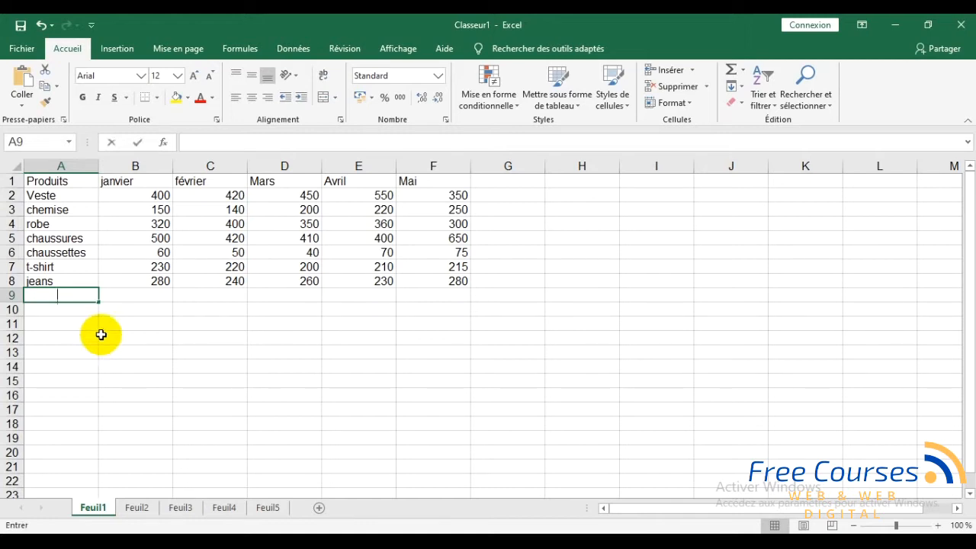
{"action": "type", "text": "Total"}
{"action": "key", "text": "Return"}
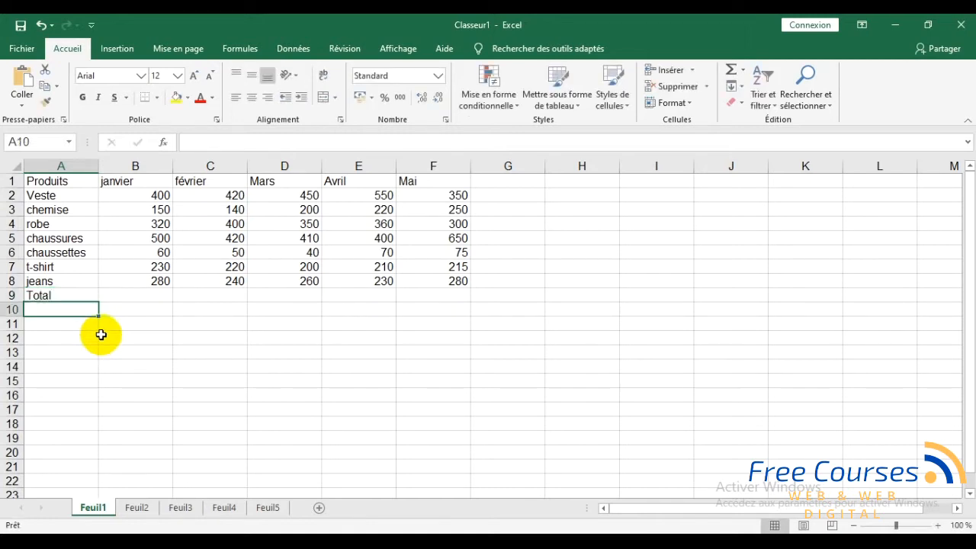
Go through the empty cells of the Total row under each month from janvier to Mai.
{"action": "left_click", "coordinate": [145, 295]}
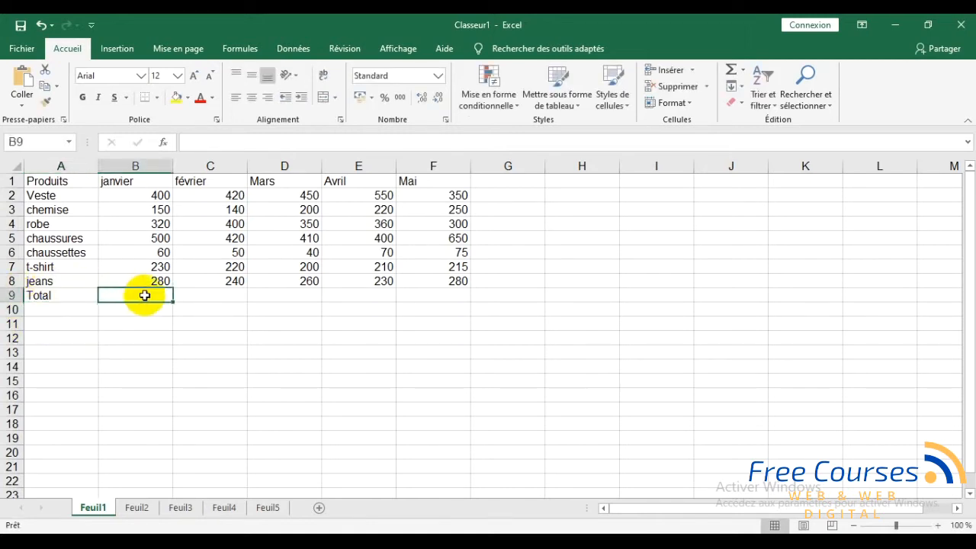
{"action": "left_click", "coordinate": [207, 293]}
{"action": "left_click", "coordinate": [281, 298]}
{"action": "left_click", "coordinate": [353, 301]}
{"action": "left_click", "coordinate": [420, 299]}
{"action": "left_click", "coordinate": [163, 301]}
{"action": "left_click", "coordinate": [204, 298]}
{"action": "left_click", "coordinate": [280, 299]}
{"action": "left_click", "coordinate": [365, 299]}
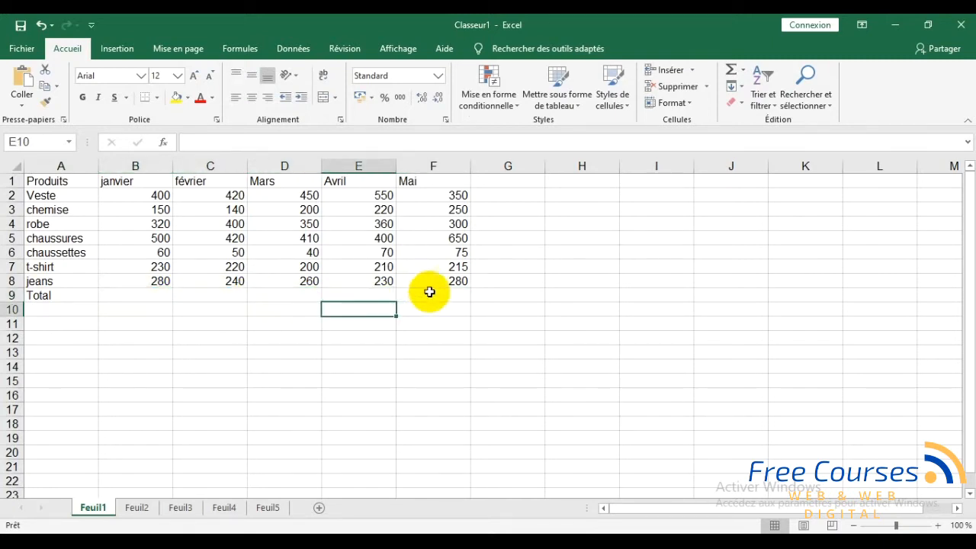
{"action": "left_click", "coordinate": [428, 294]}
Add up the janvier values in cell B9 with the formula =B2+B3+B4+B5+B6+B7+B8.
{"action": "left_click", "coordinate": [144, 297]}
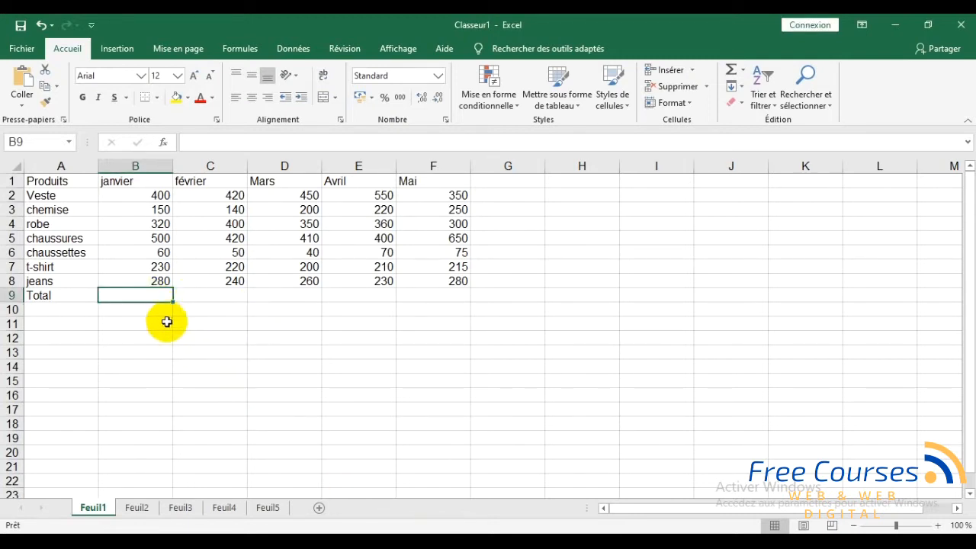
{"action": "type", "text": "="}
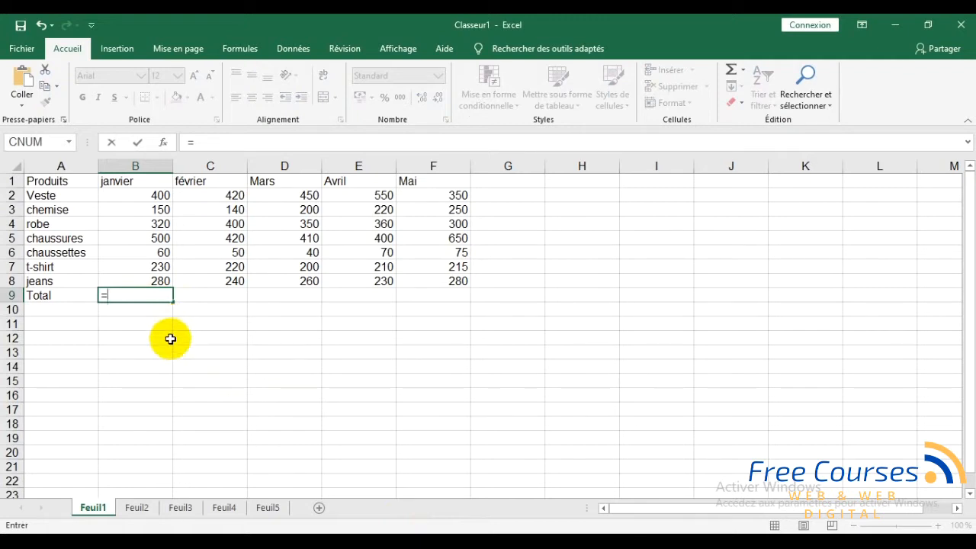
{"action": "left_click", "coordinate": [141, 196]}
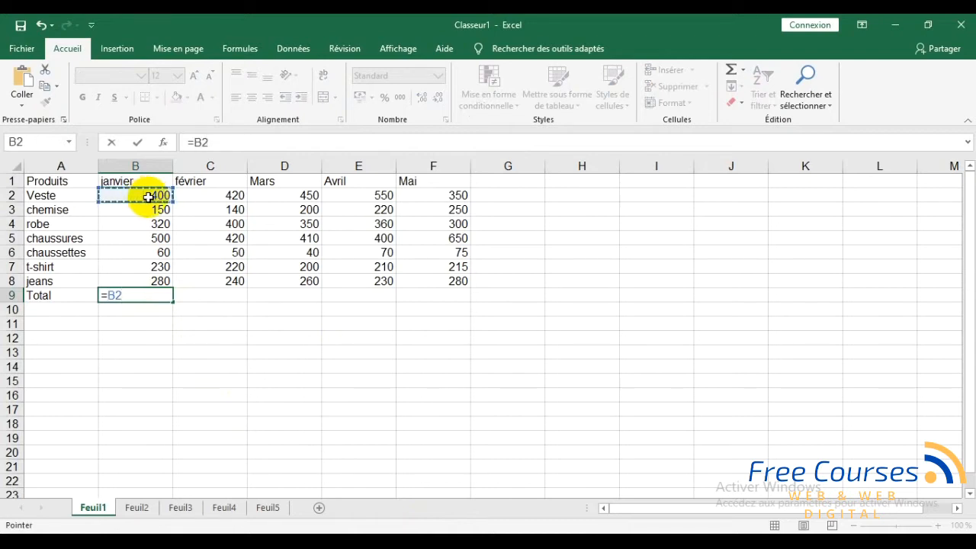
{"action": "type", "text": "+"}
{"action": "left_click", "coordinate": [146, 210]}
{"action": "type", "text": "+"}
{"action": "left_click", "coordinate": [143, 224]}
{"action": "type", "text": "+"}
{"action": "left_click", "coordinate": [143, 237]}
{"action": "type", "text": "+"}
{"action": "left_click", "coordinate": [144, 252]}
{"action": "type", "text": "+"}
{"action": "left_click", "coordinate": [142, 267]}
{"action": "type", "text": "+"}
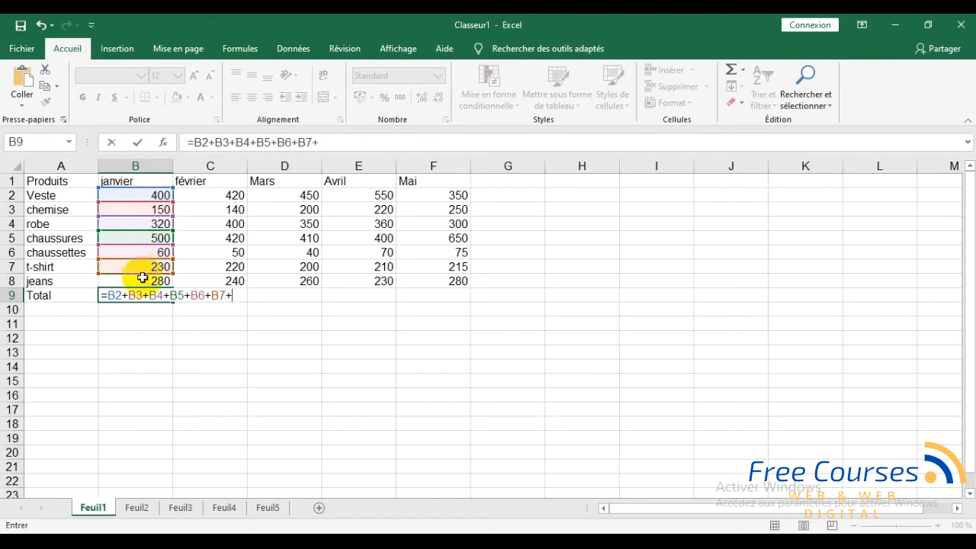
{"action": "left_click", "coordinate": [141, 281]}
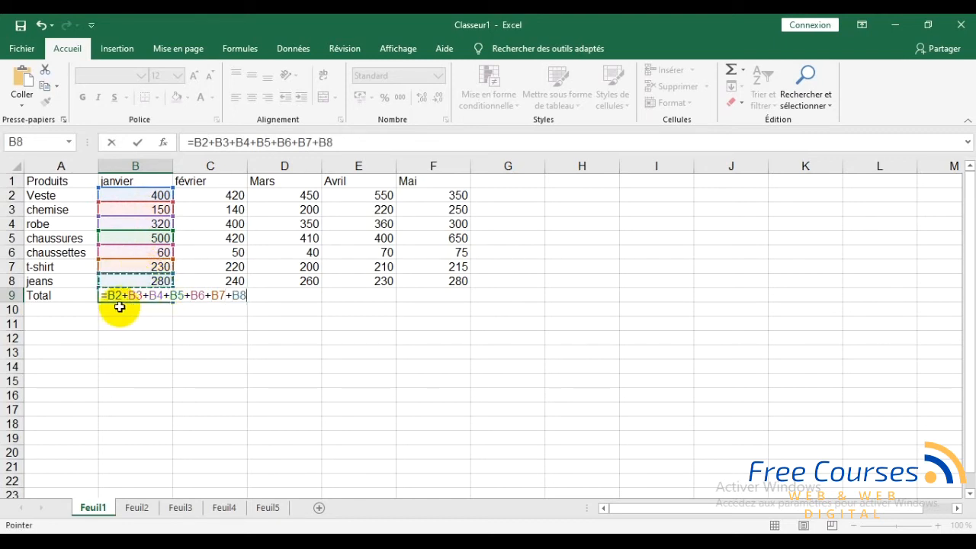
{"action": "key", "text": "Return"}
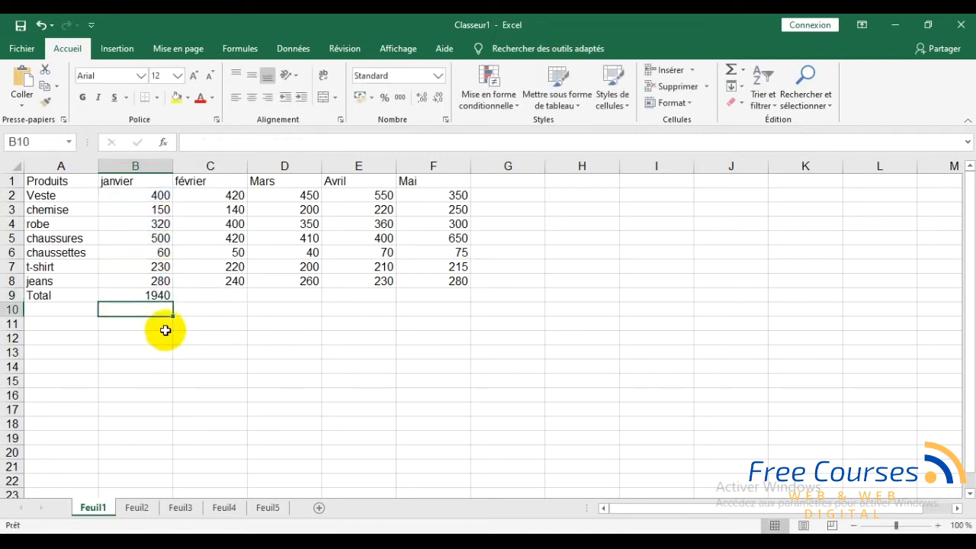
Clear the janvier total from cell B9.
{"action": "left_click", "coordinate": [148, 295]}
{"action": "key", "text": "Delete"}
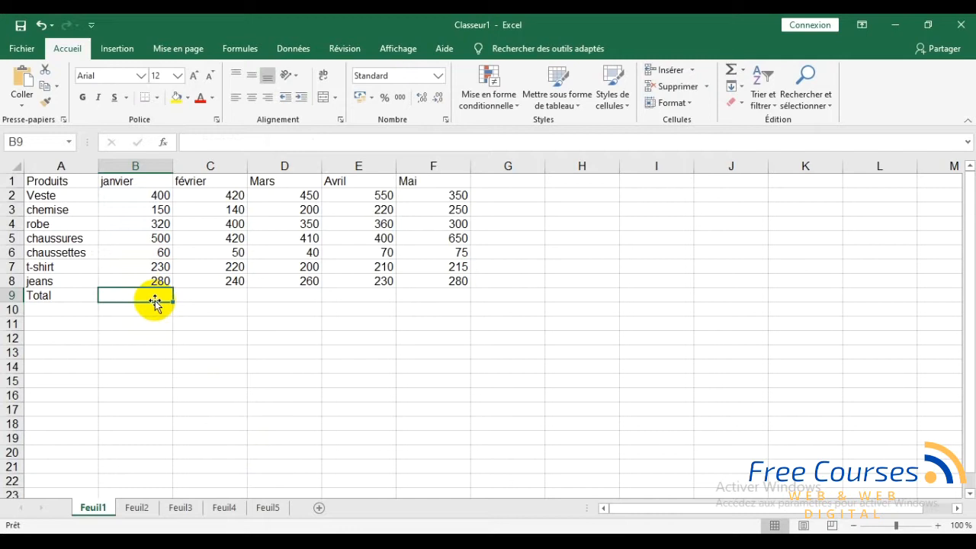
{"action": "type", "text": "="}
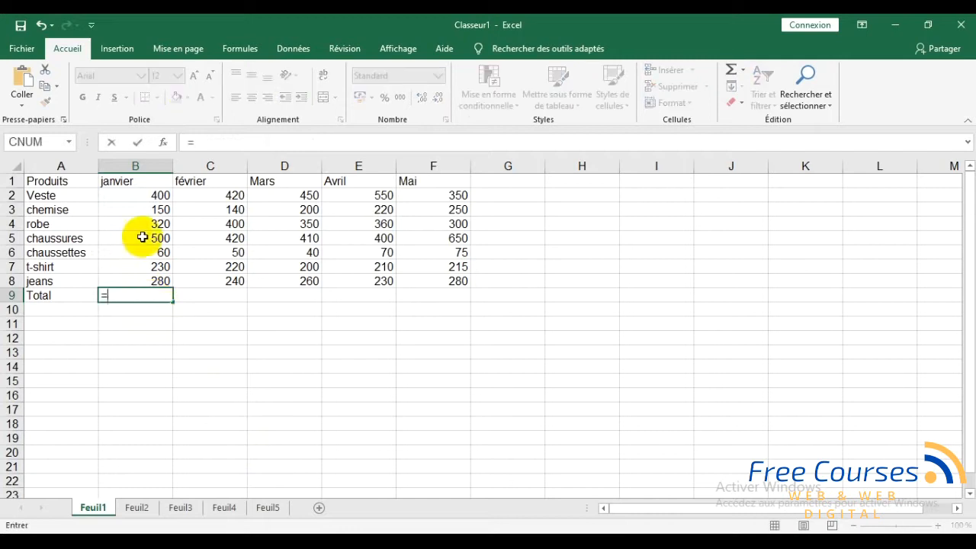
{"action": "left_click", "coordinate": [145, 194]}
{"action": "type", "text": "+"}
{"action": "left_click", "coordinate": [145, 207]}
{"action": "type", "text": "+=="}
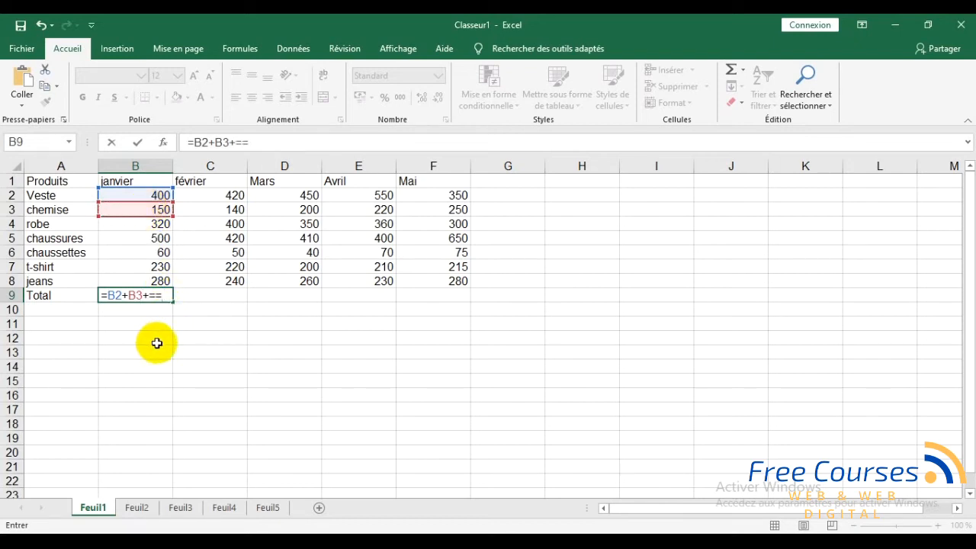
{"action": "key", "text": "BackSpace"}
{"action": "key", "text": "BackSpace"}
{"action": "key", "text": "BackSpace"}
{"action": "key", "text": "BackSpace"}
{"action": "key", "text": "BackSpace"}
{"action": "key", "text": "BackSpace"}
{"action": "key", "text": "Escape"}
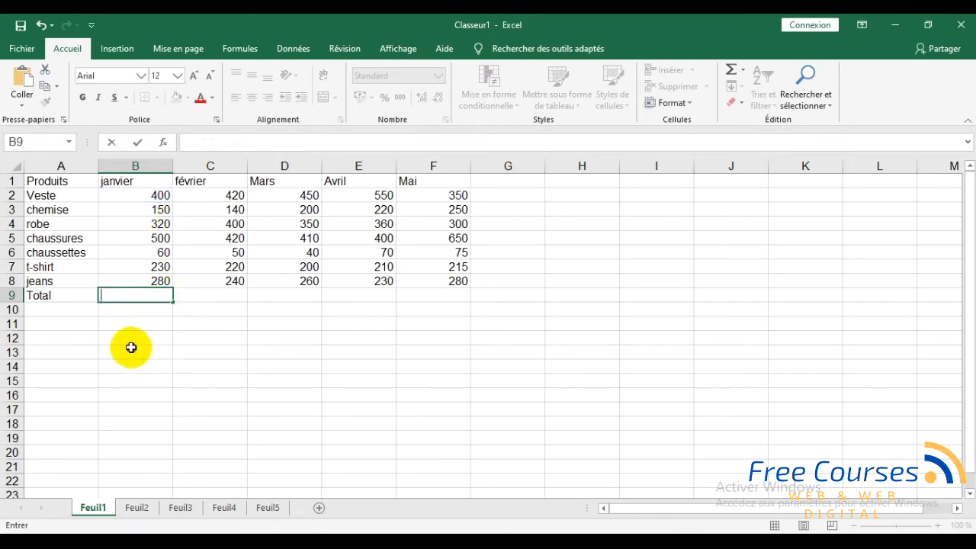
{"action": "left_click", "coordinate": [130, 349]}
Total the janvier values B2 to B8 in cell B9 with the Somme function.
{"action": "left_click", "coordinate": [126, 296]}
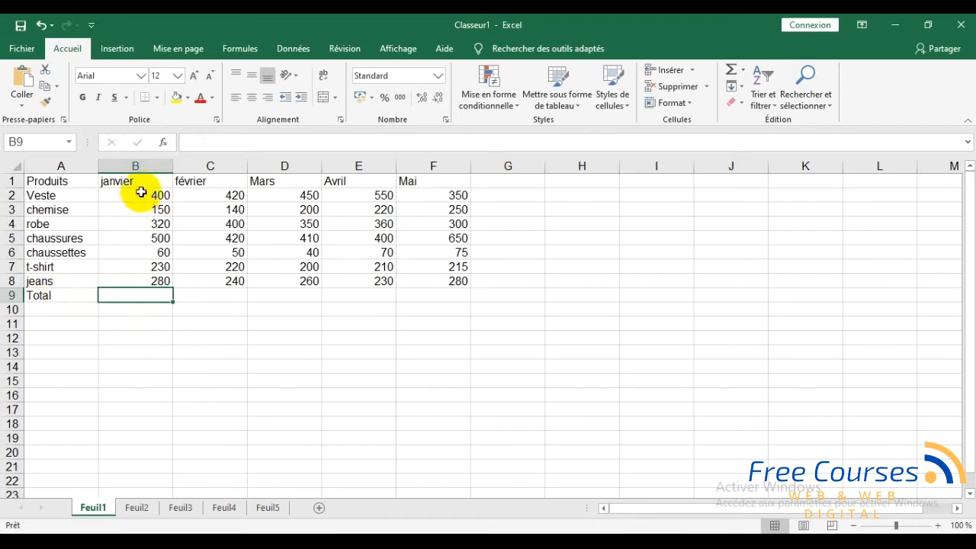
{"action": "left_click_drag", "start_coordinate": [141, 193], "coordinate": [135, 274]}
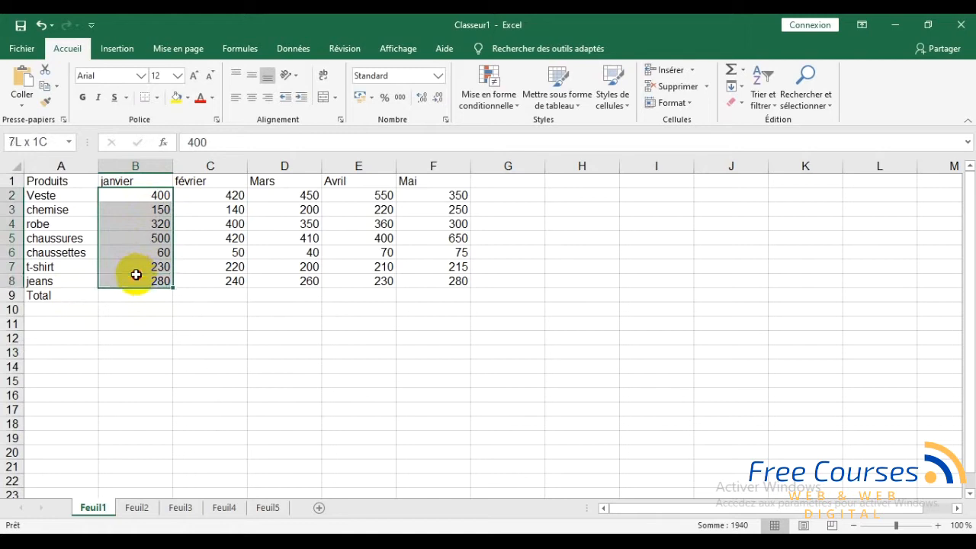
{"action": "left_click", "coordinate": [144, 195]}
{"action": "left_click_drag", "start_coordinate": [144, 196], "coordinate": [135, 280]}
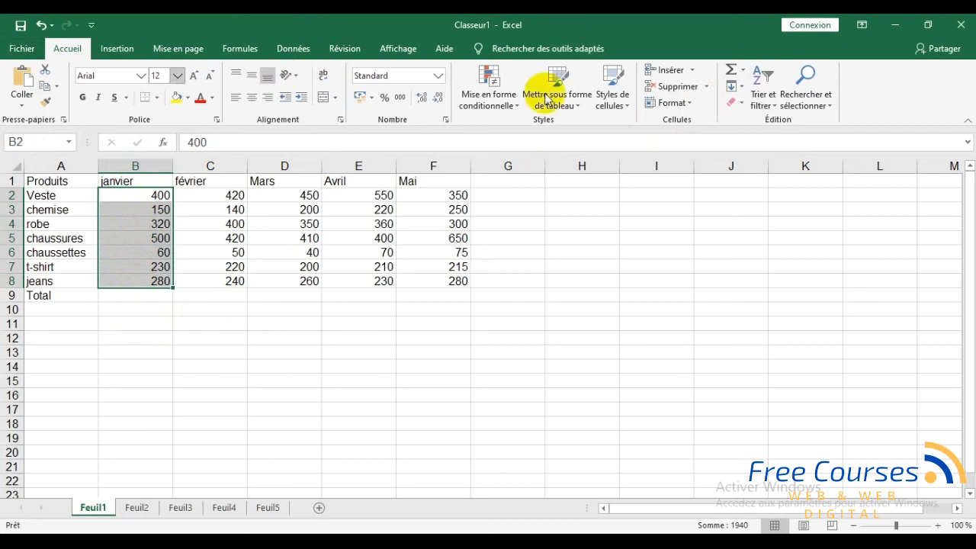
{"action": "left_click", "coordinate": [743, 74]}
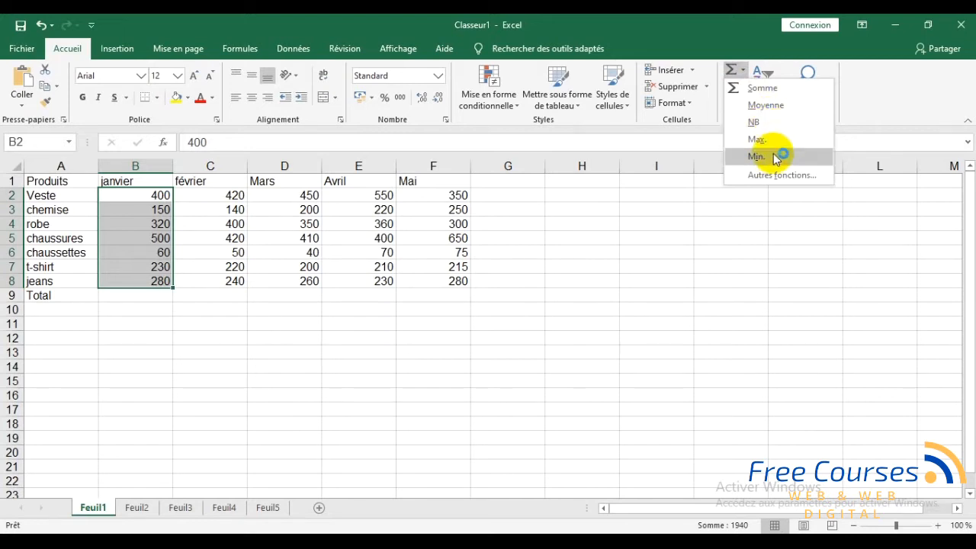
{"action": "left_click", "coordinate": [765, 89]}
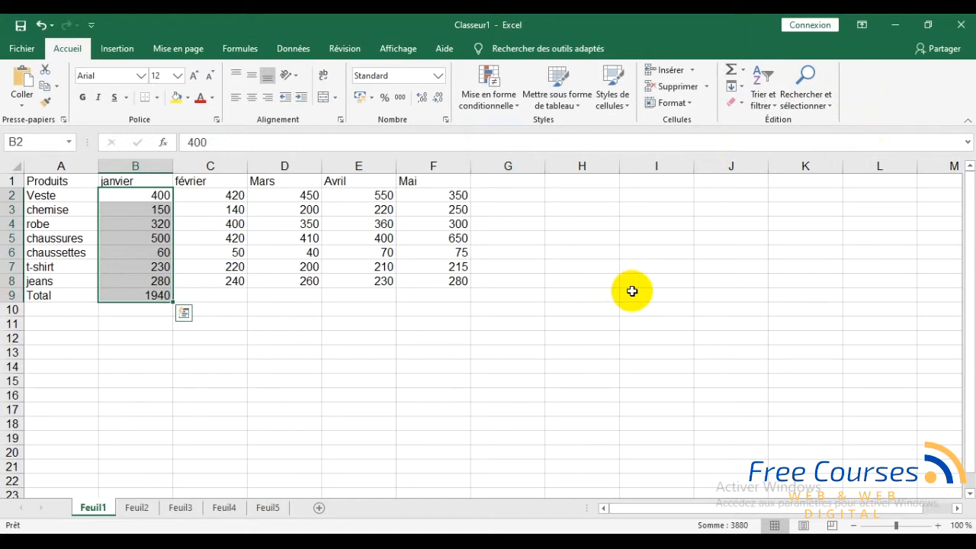
Total the février values C2 to C8 and the Mars values D2 to D8 in row 9 with Somme.
{"action": "left_click", "coordinate": [225, 195]}
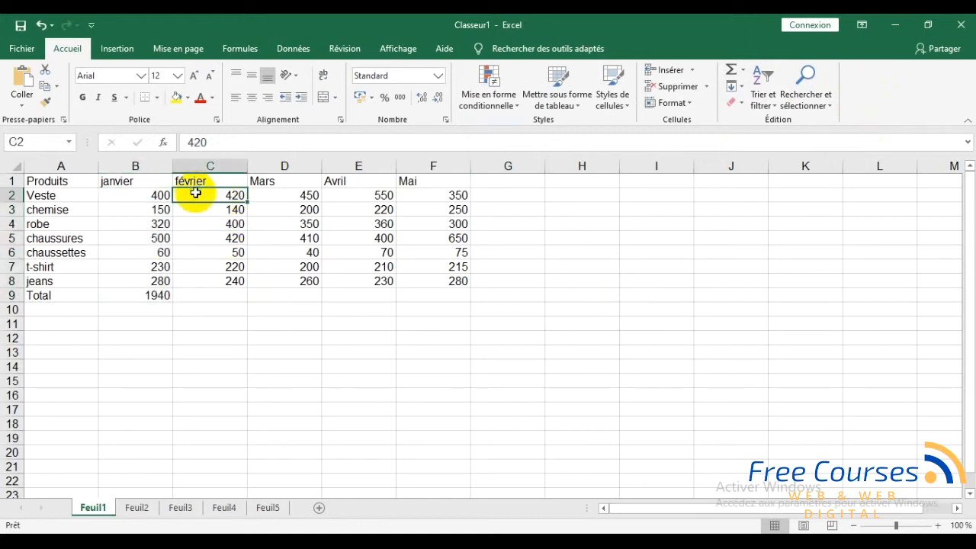
{"action": "left_click_drag", "start_coordinate": [195, 194], "coordinate": [196, 215]}
{"action": "left_click_drag", "start_coordinate": [202, 267], "coordinate": [204, 280]}
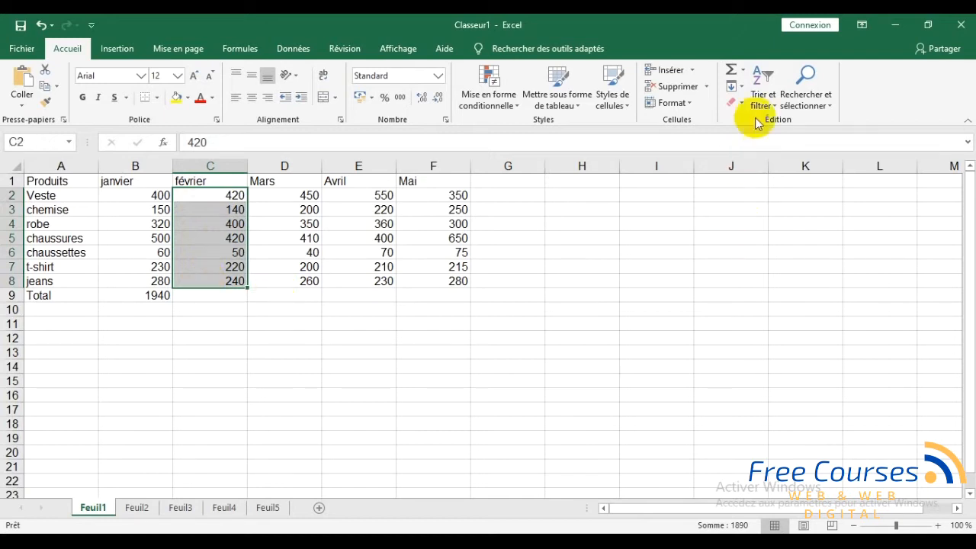
{"action": "left_click", "coordinate": [744, 71]}
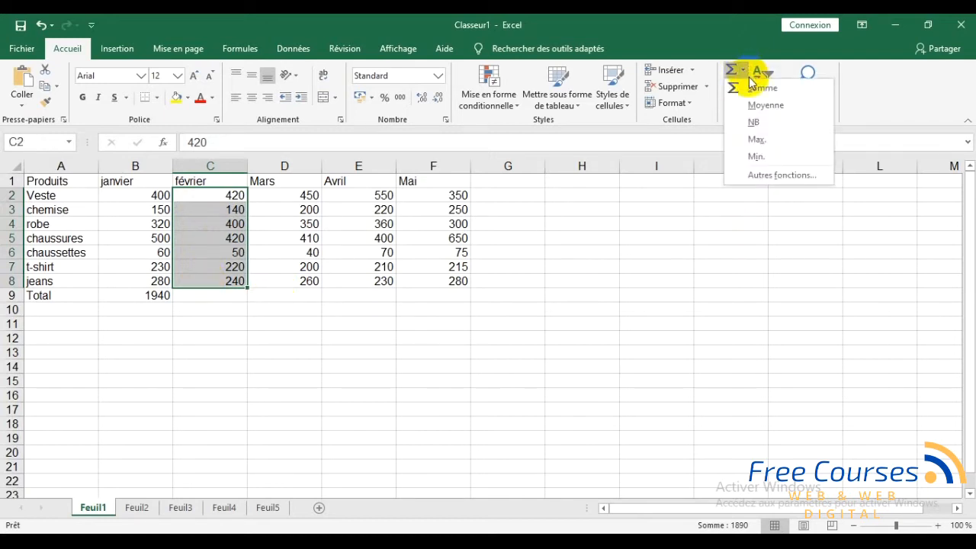
{"action": "left_click", "coordinate": [770, 89]}
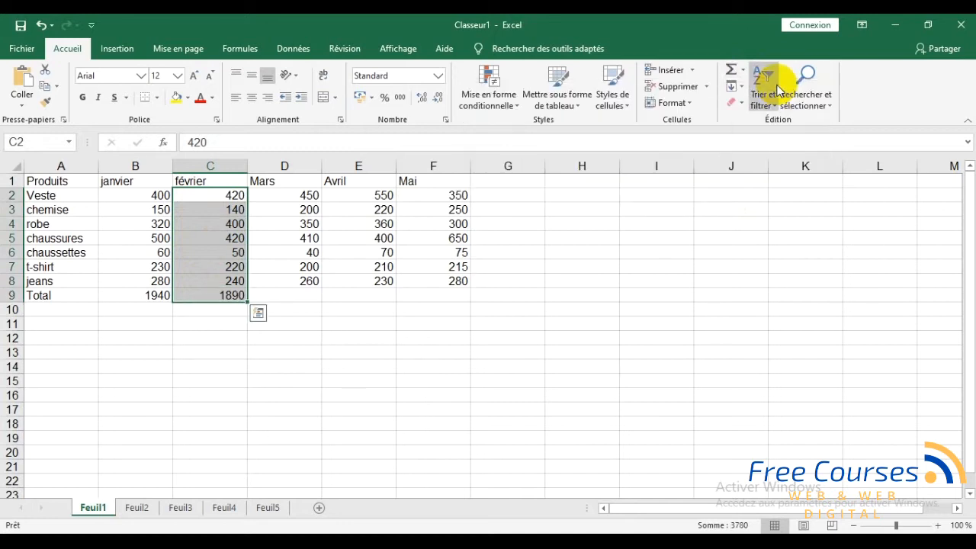
{"action": "left_click_drag", "start_coordinate": [296, 195], "coordinate": [297, 275]}
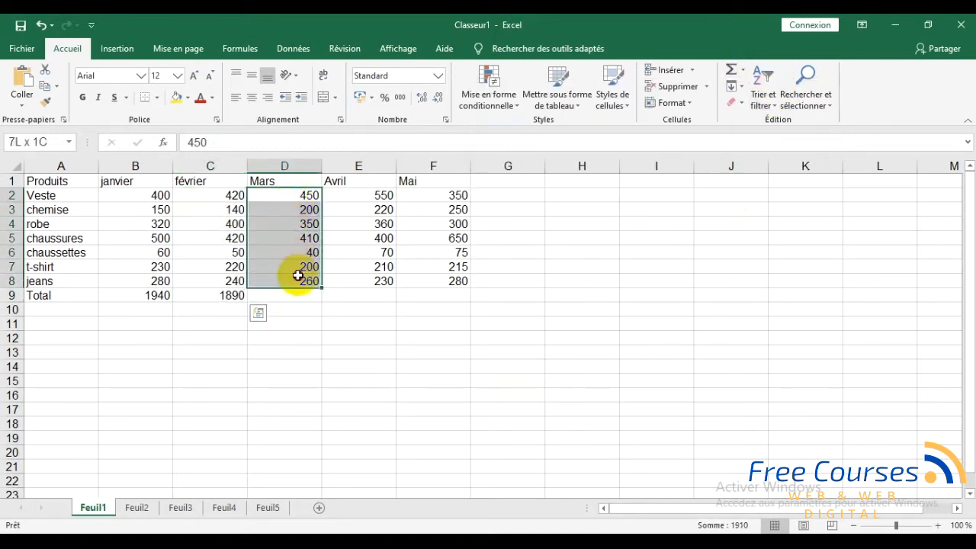
{"action": "left_click", "coordinate": [746, 70]}
{"action": "left_click", "coordinate": [753, 90]}
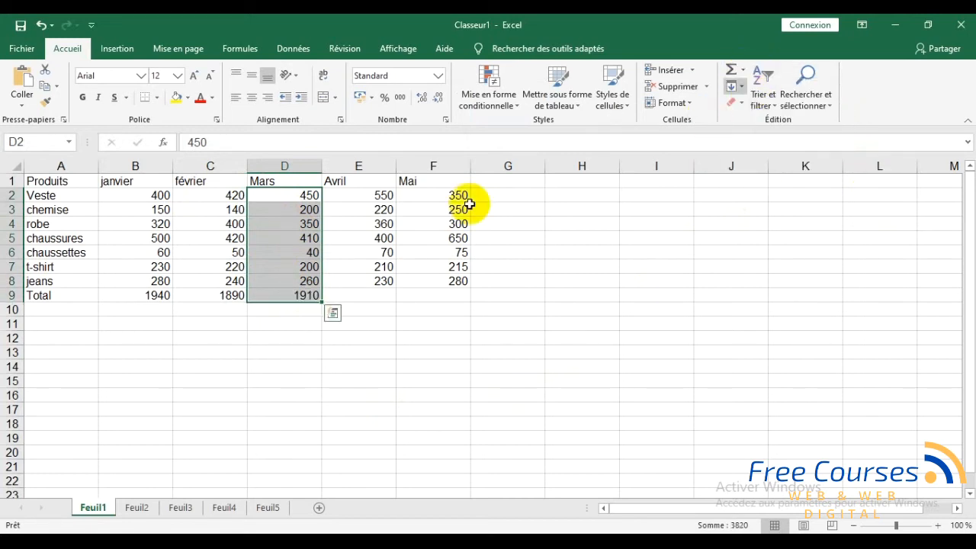
Total the Avril values E2 to E8 and the Mai values F2 to F8 in row 9 with Somme.
{"action": "left_click", "coordinate": [369, 198]}
{"action": "left_click_drag", "start_coordinate": [367, 197], "coordinate": [370, 280]}
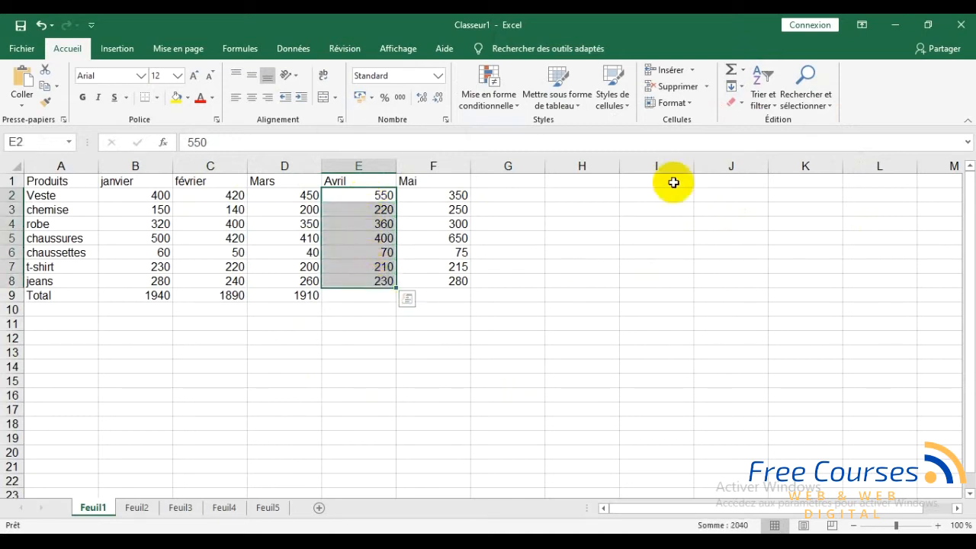
{"action": "left_click", "coordinate": [745, 70]}
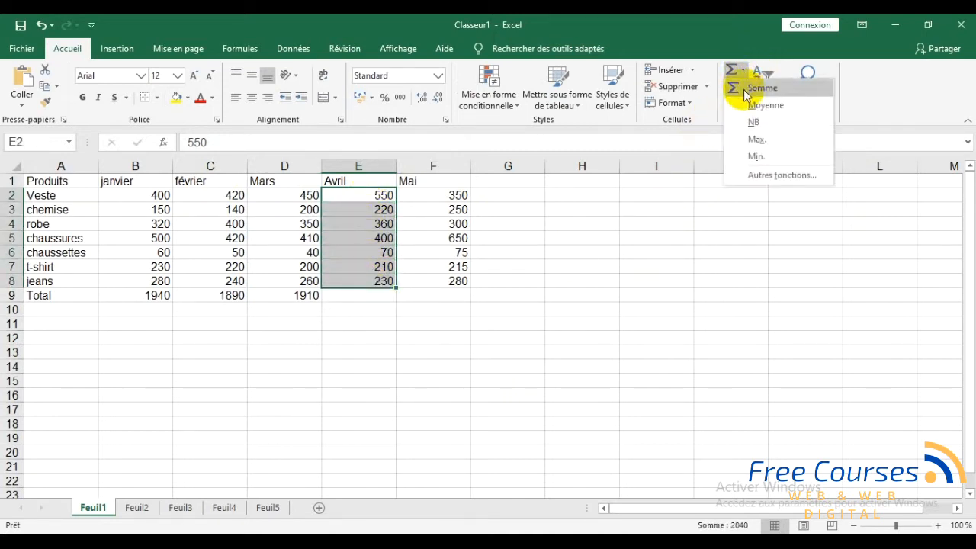
{"action": "left_click", "coordinate": [756, 89]}
{"action": "left_click", "coordinate": [435, 195]}
{"action": "left_click_drag", "start_coordinate": [428, 201], "coordinate": [427, 275]}
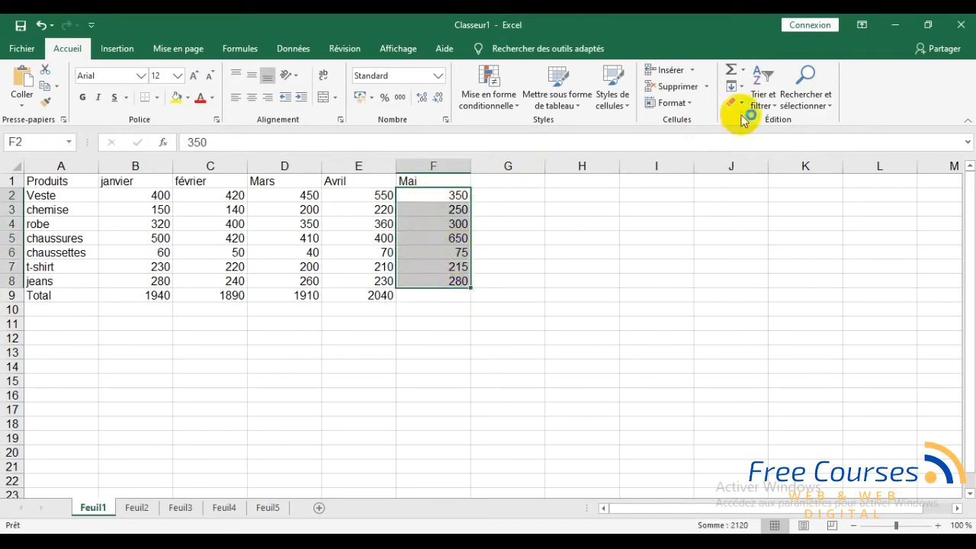
{"action": "left_click", "coordinate": [743, 72]}
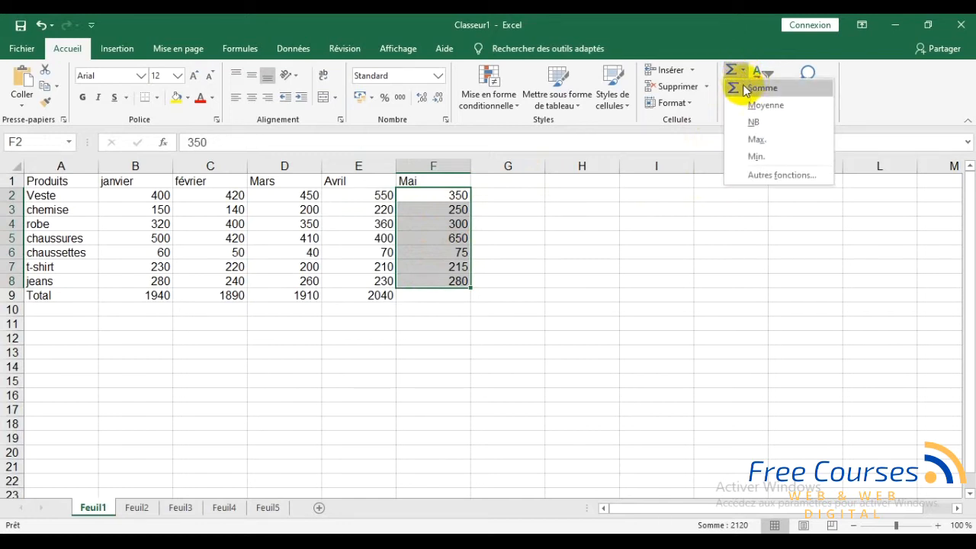
{"action": "left_click", "coordinate": [761, 88]}
{"action": "left_click", "coordinate": [358, 380]}
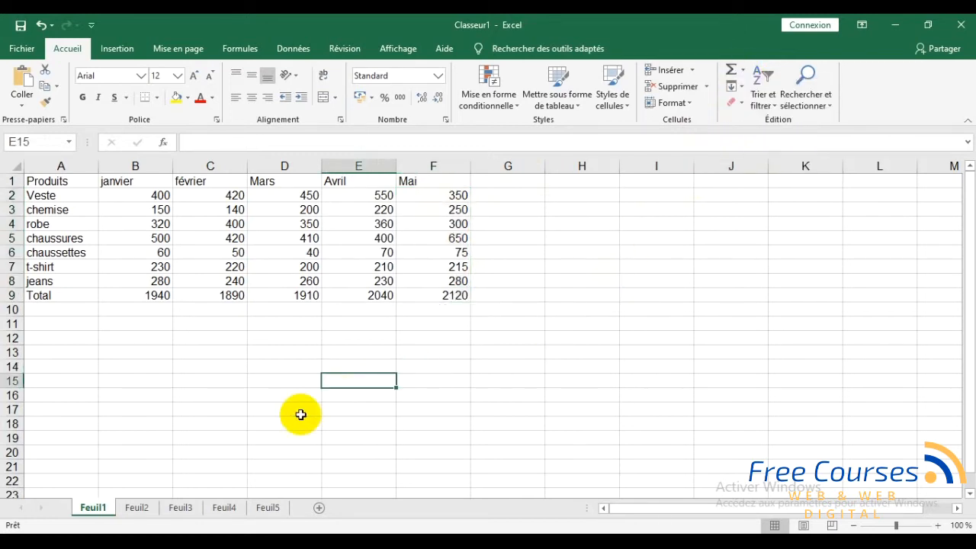
Add the row label Maximum in cell A10 and calculate the highest janvier product value from B2 to B8 with the Max function.
{"action": "left_click", "coordinate": [60, 310]}
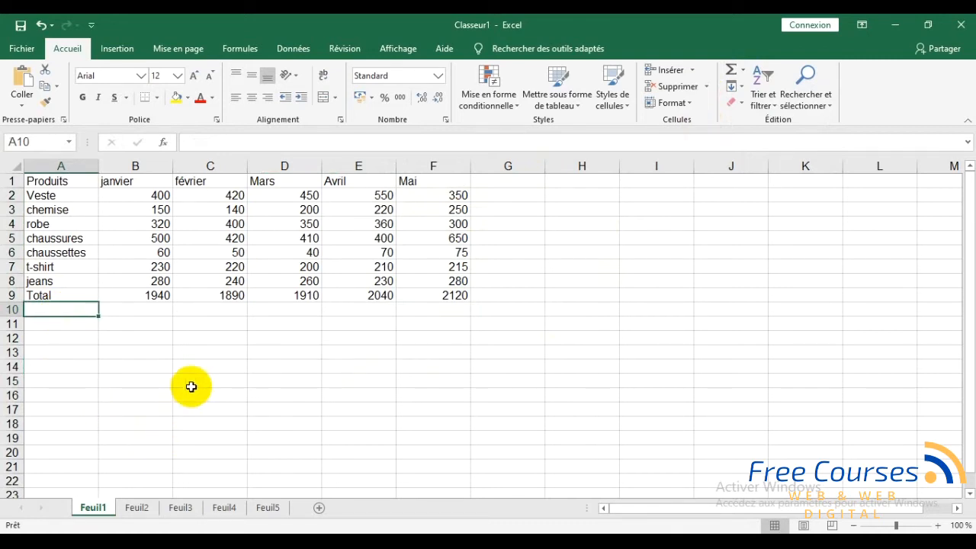
{"action": "type", "text": "Maximum"}
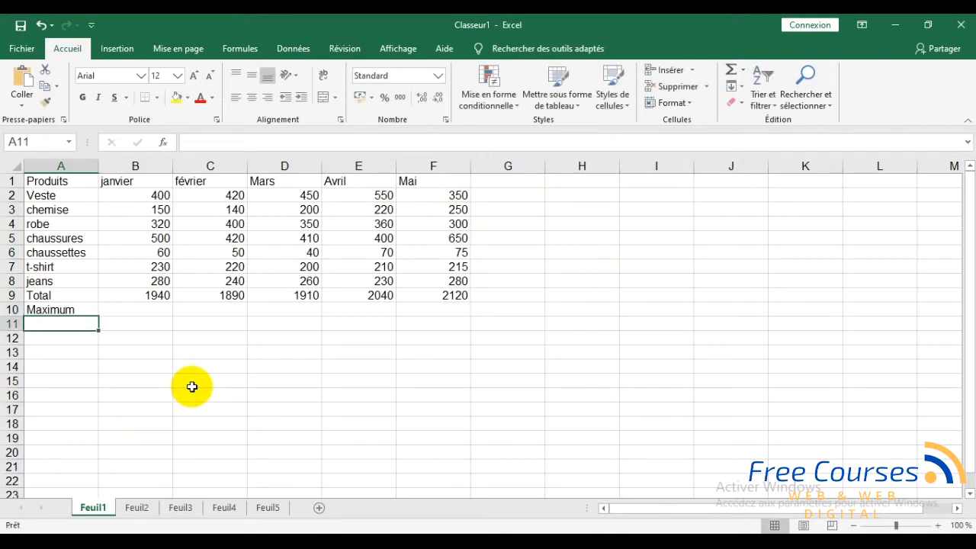
{"action": "left_click", "coordinate": [143, 309]}
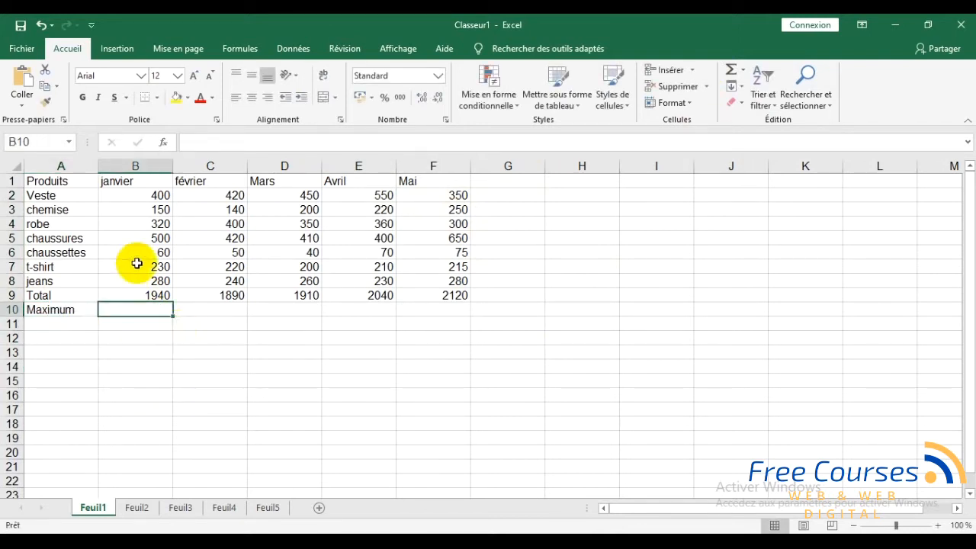
{"action": "left_click_drag", "start_coordinate": [140, 196], "coordinate": [143, 267]}
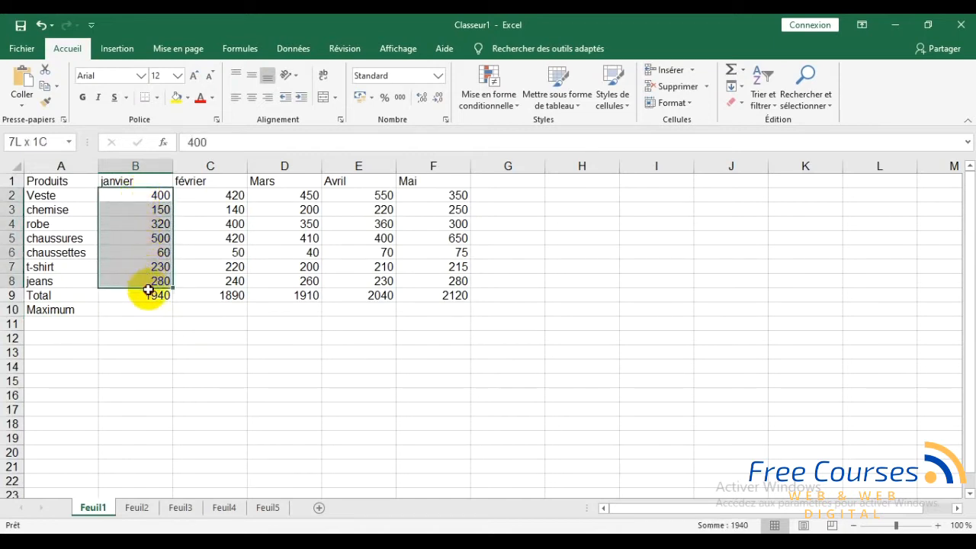
{"action": "left_click_drag", "start_coordinate": [149, 292], "coordinate": [144, 282]}
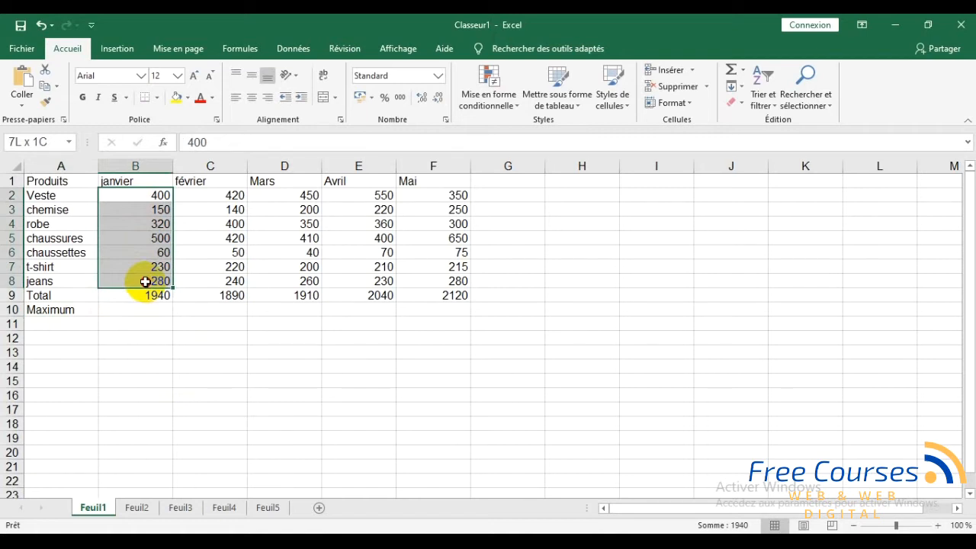
{"action": "left_click_drag", "start_coordinate": [145, 282], "coordinate": [145, 282]}
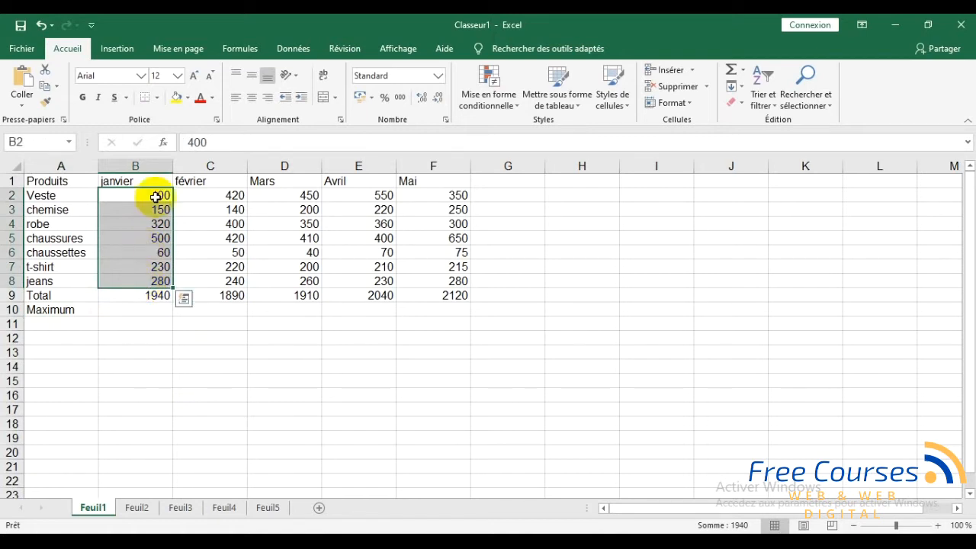
{"action": "left_click", "coordinate": [744, 71]}
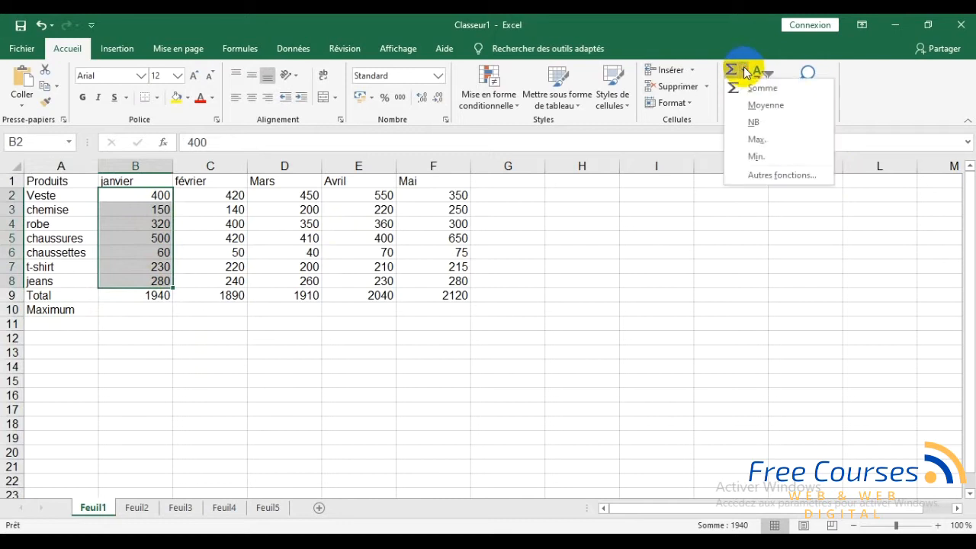
{"action": "left_click", "coordinate": [756, 140]}
Calculate the highest février and Mars product values in the Maximum row with Max, using rows 2 to 8 and leaving out the totals.
{"action": "left_click_drag", "start_coordinate": [200, 195], "coordinate": [207, 282]}
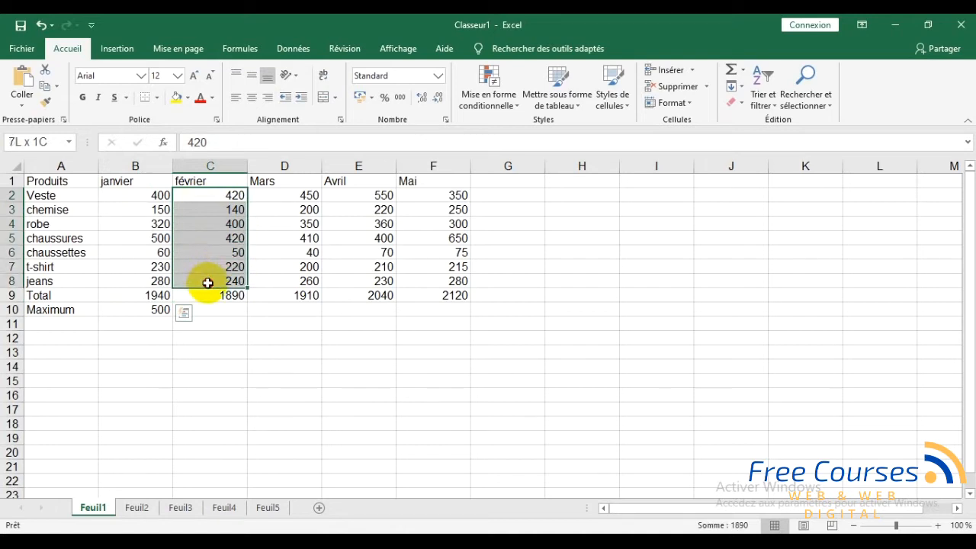
{"action": "left_click", "coordinate": [747, 71]}
{"action": "left_click", "coordinate": [754, 138]}
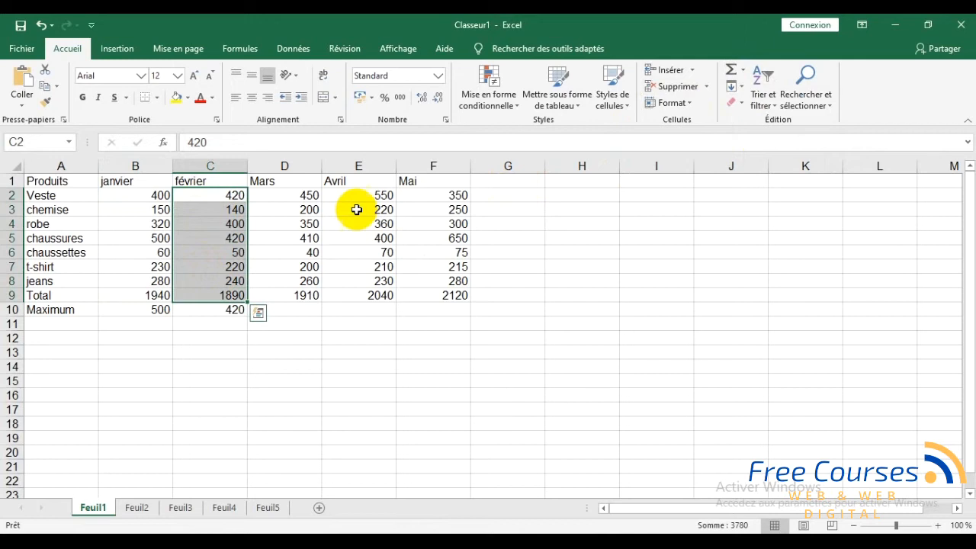
{"action": "left_click_drag", "start_coordinate": [305, 196], "coordinate": [311, 278]}
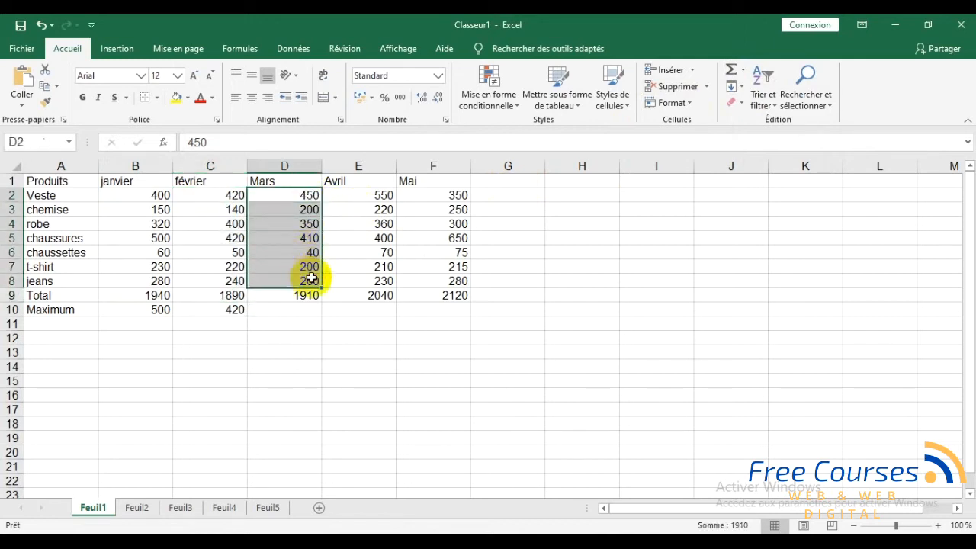
{"action": "left_click", "coordinate": [743, 71]}
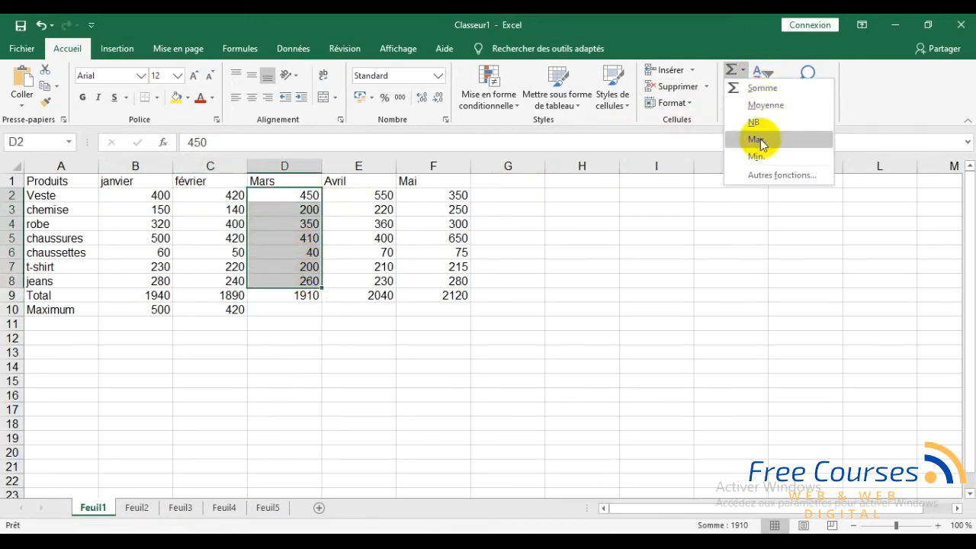
{"action": "left_click", "coordinate": [758, 140]}
Calculate the highest Avril and Mai product values in the Maximum row with Max, using rows 2 to 8 of each month.
{"action": "left_click_drag", "start_coordinate": [359, 195], "coordinate": [360, 276]}
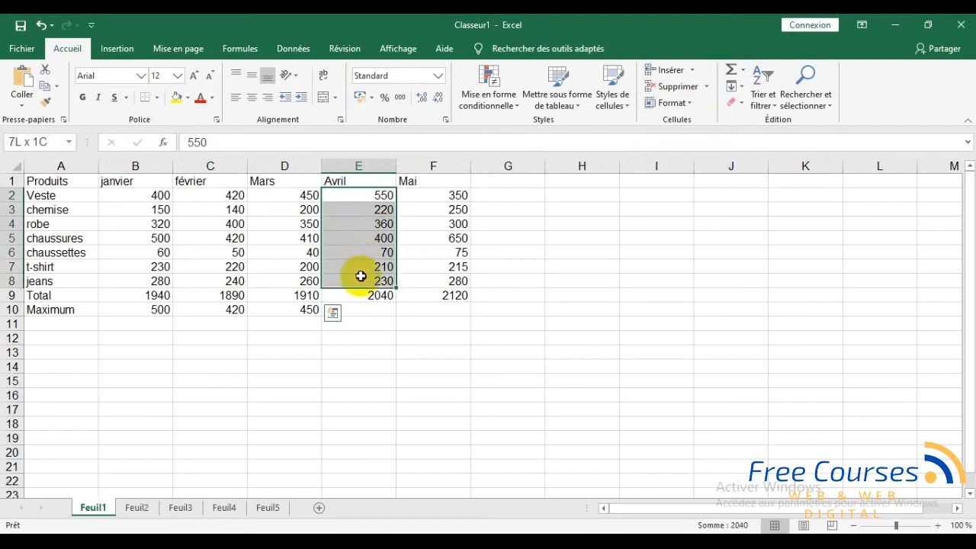
{"action": "left_click", "coordinate": [743, 71]}
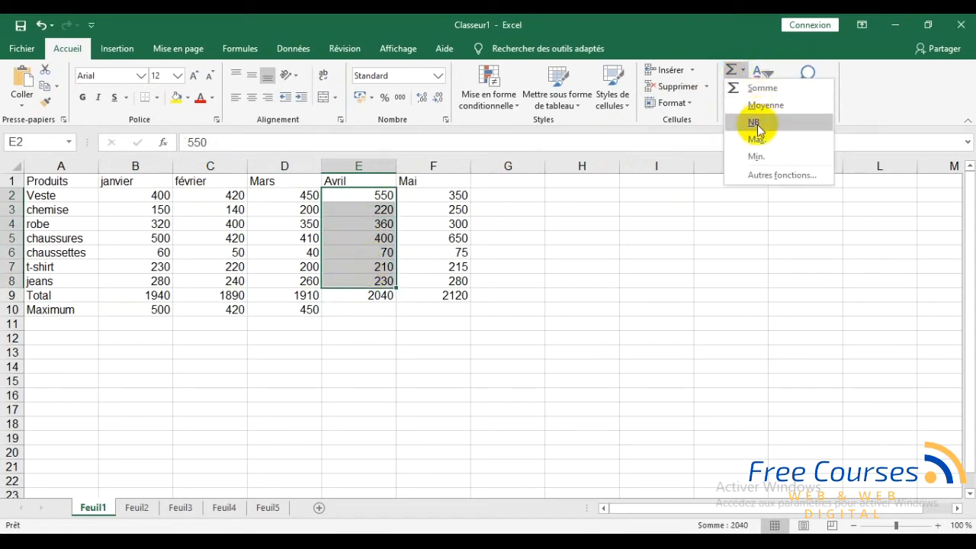
{"action": "left_click", "coordinate": [756, 138]}
{"action": "left_click_drag", "start_coordinate": [453, 196], "coordinate": [446, 279]}
{"action": "left_click", "coordinate": [743, 71]}
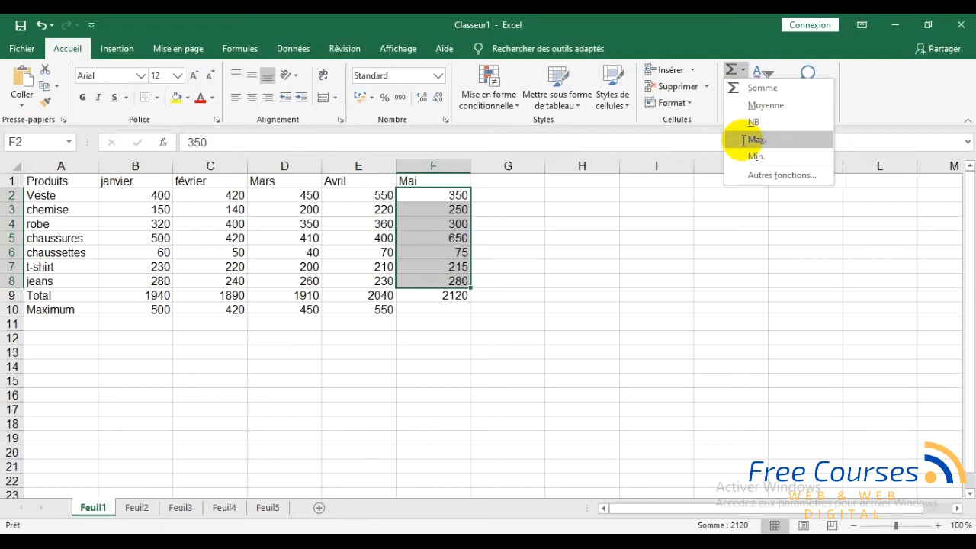
{"action": "left_click", "coordinate": [743, 140]}
{"action": "left_click", "coordinate": [61, 324]}
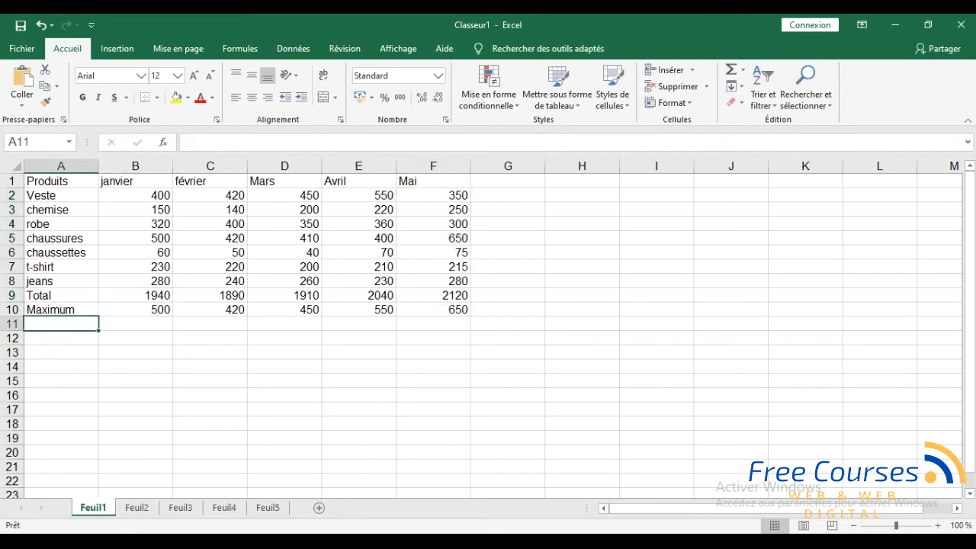
Add the row label Minimum in cell A11 and calculate the lowest janvier product value from B2 to B8 with the Min function.
{"action": "type", "text": "Maximum"}
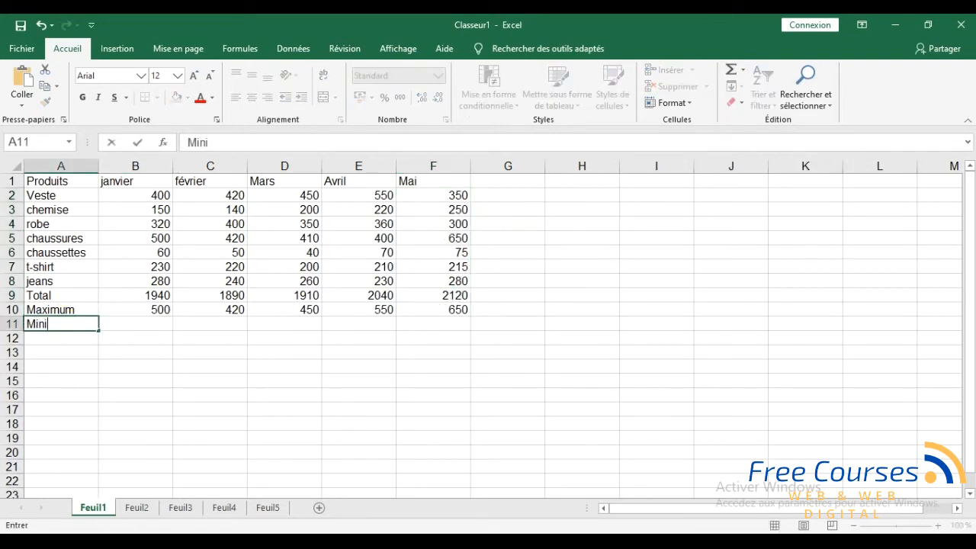
{"action": "key", "text": "Return"}
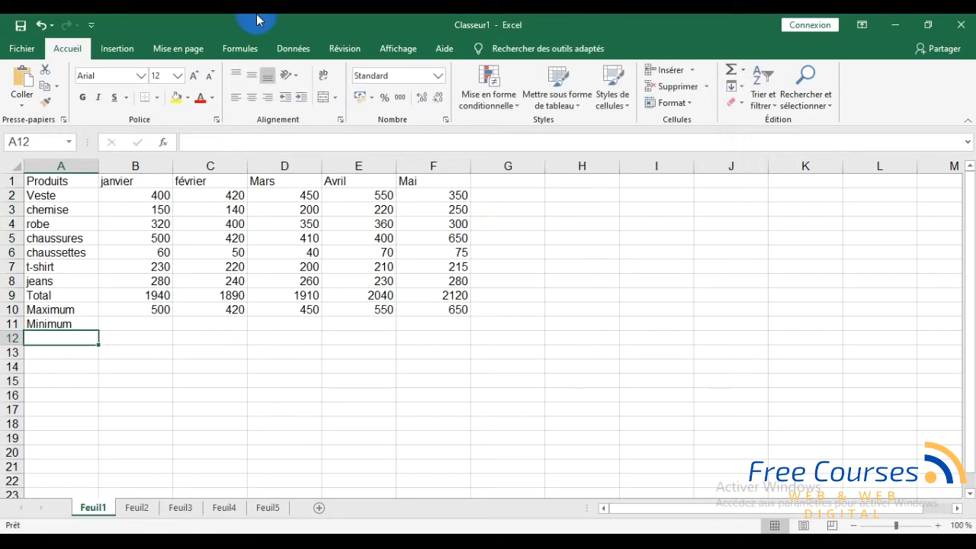
{"action": "left_click", "coordinate": [124, 328]}
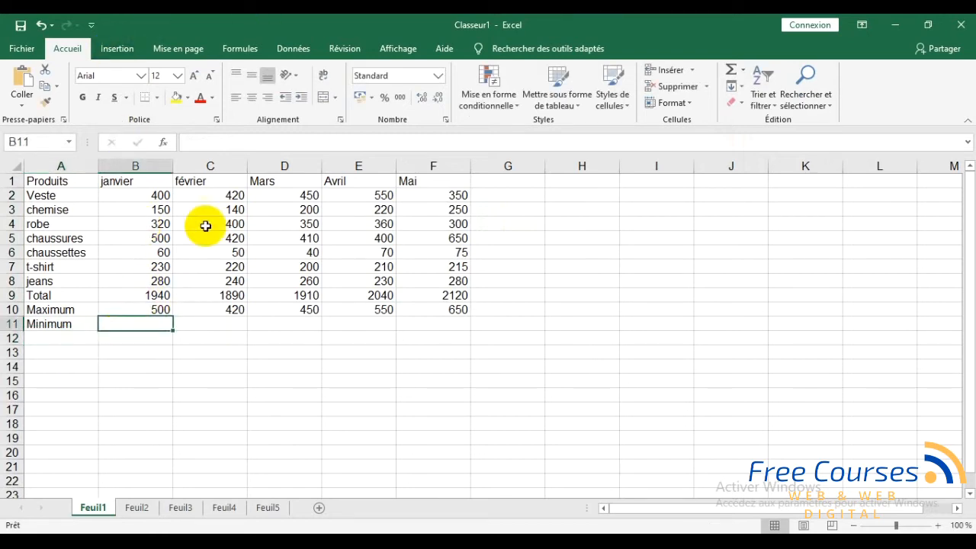
{"action": "left_click_drag", "start_coordinate": [148, 197], "coordinate": [160, 279]}
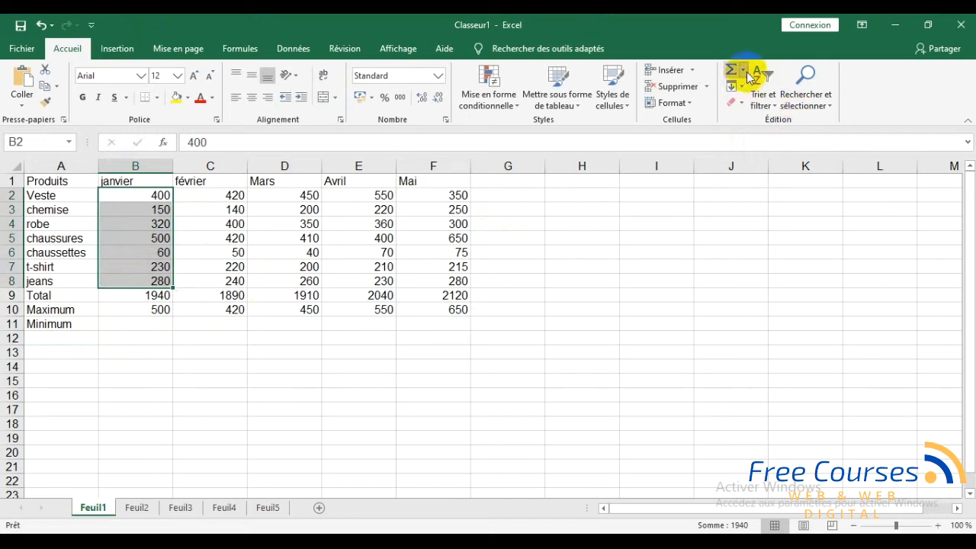
{"action": "left_click", "coordinate": [746, 72]}
{"action": "left_click", "coordinate": [757, 162]}
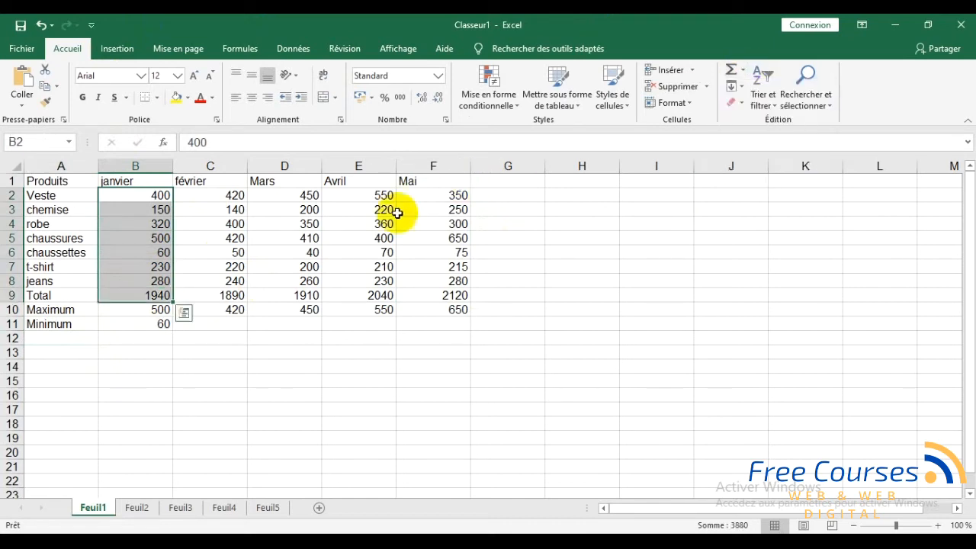
Calculate the lowest février and Mars product values in the Minimum row with Min, using rows 2 to 8 of each month.
{"action": "left_click_drag", "start_coordinate": [212, 194], "coordinate": [225, 281]}
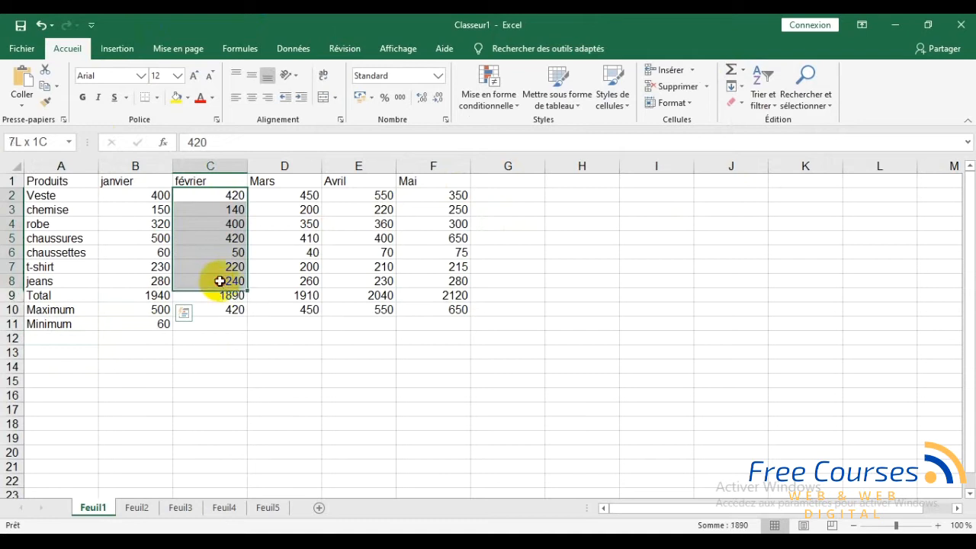
{"action": "left_click", "coordinate": [751, 68]}
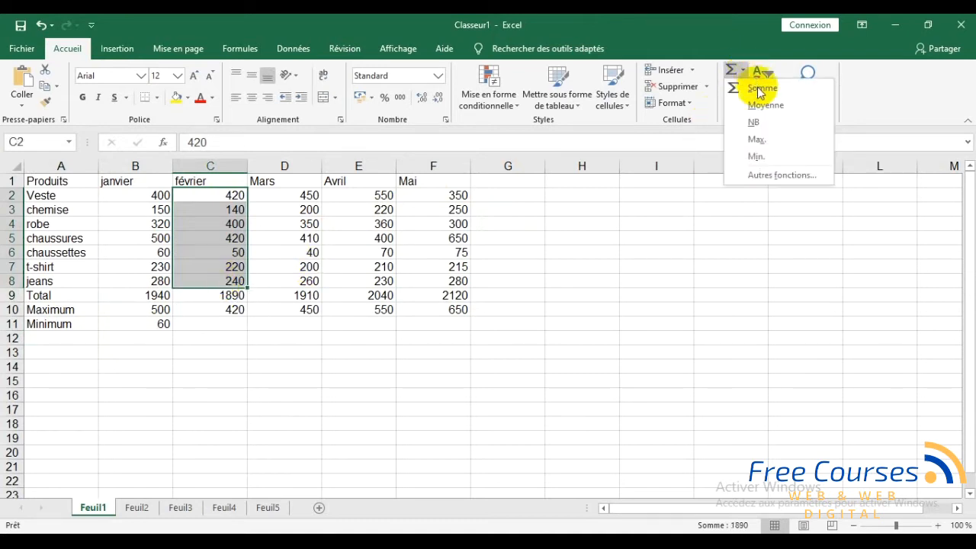
{"action": "left_click", "coordinate": [758, 157]}
{"action": "left_click_drag", "start_coordinate": [306, 198], "coordinate": [304, 284]}
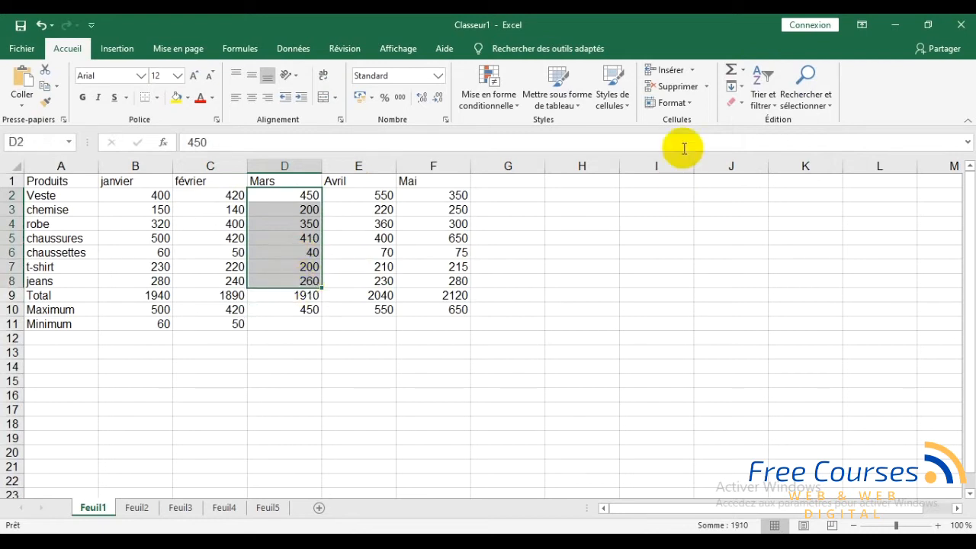
{"action": "left_click", "coordinate": [748, 70]}
{"action": "left_click", "coordinate": [760, 155]}
Calculate the lowest Avril and Mai product values in the Minimum row with Min, using E2 to E8 and F2 to F8.
{"action": "left_click_drag", "start_coordinate": [380, 196], "coordinate": [373, 280]}
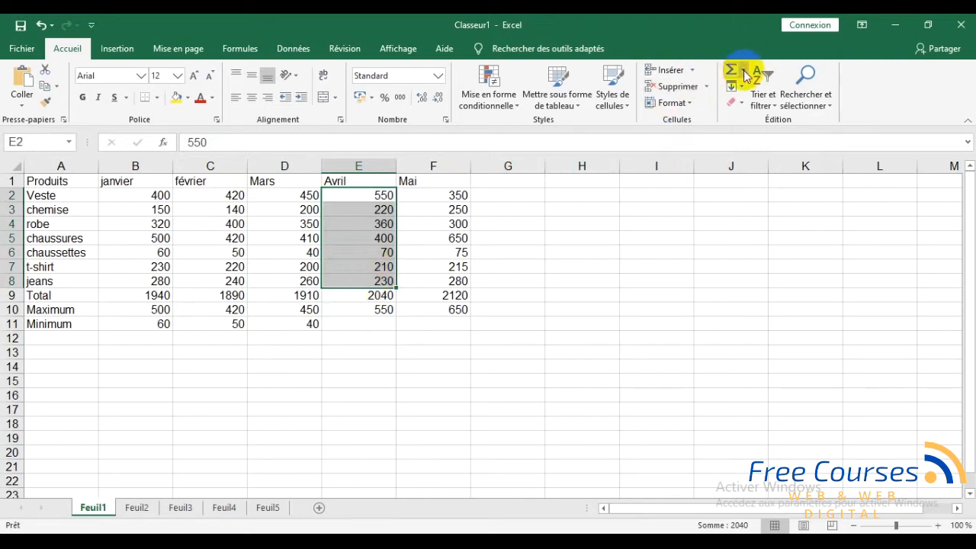
{"action": "left_click", "coordinate": [741, 70]}
{"action": "left_click", "coordinate": [762, 156]}
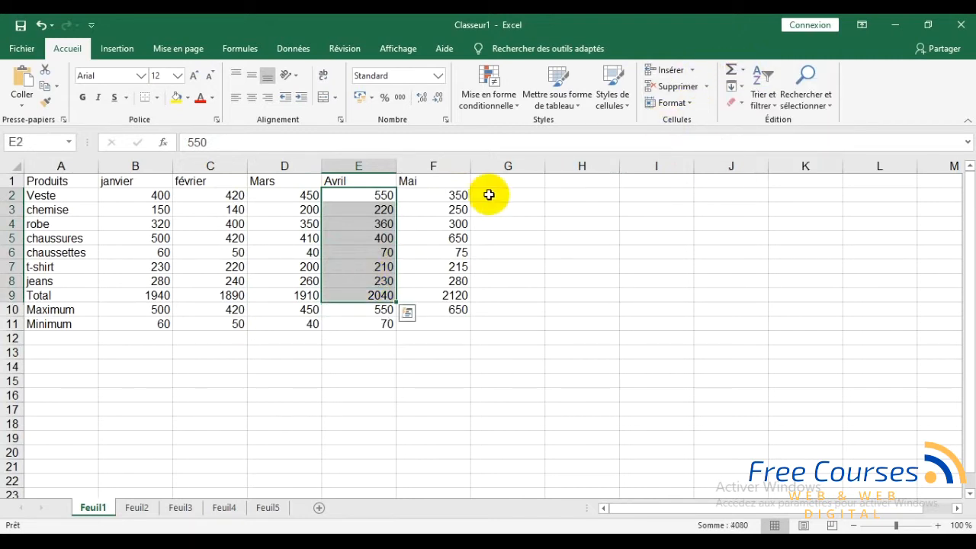
{"action": "left_click_drag", "start_coordinate": [457, 195], "coordinate": [455, 284]}
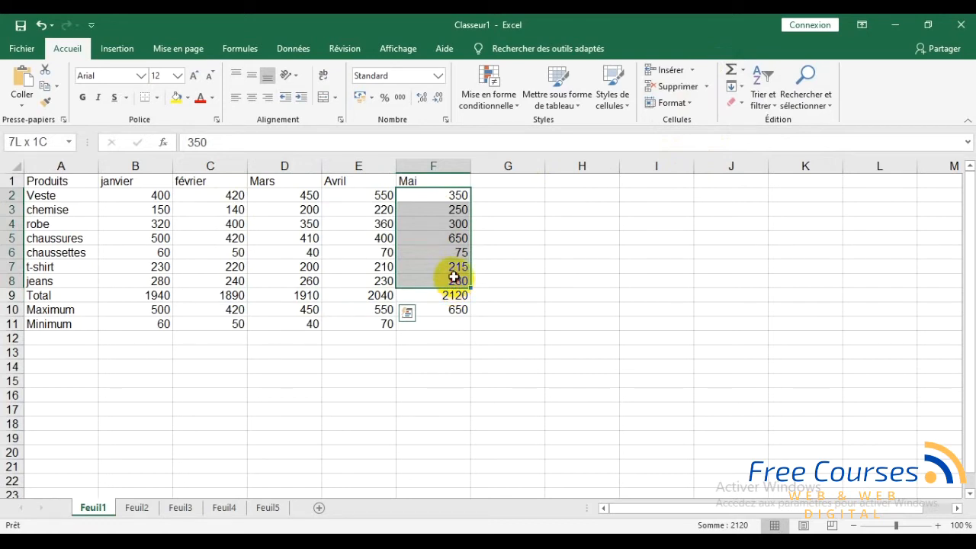
{"action": "left_click_drag", "start_coordinate": [454, 278], "coordinate": [455, 280]}
{"action": "left_click", "coordinate": [742, 70]}
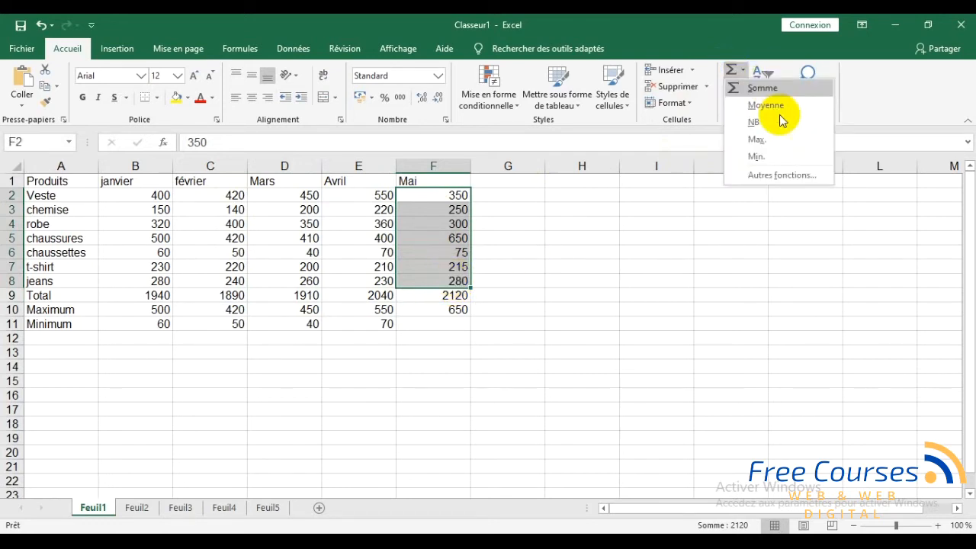
{"action": "left_click", "coordinate": [762, 156]}
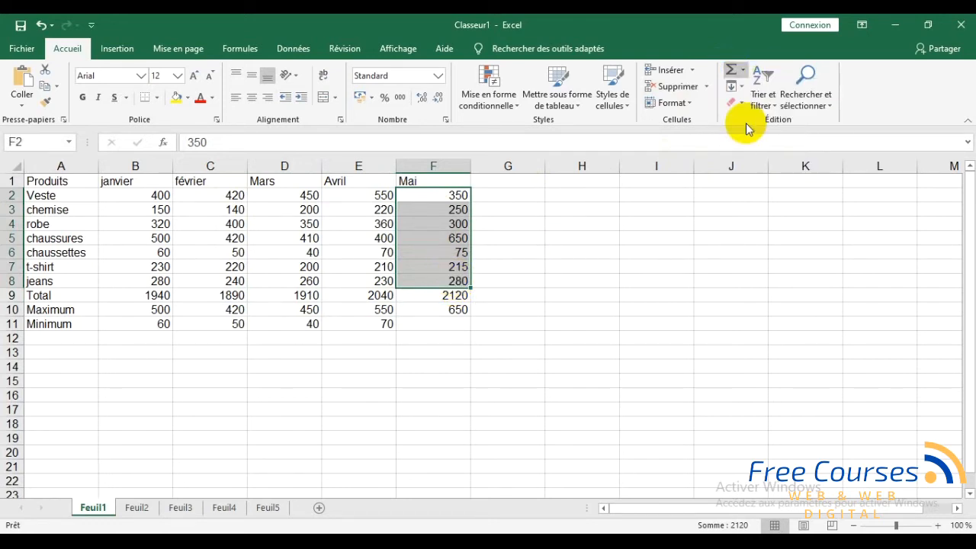
Add the row label Moyenne in cell A12 and average the janvier values B2 to B8 with the Moyenne function.
{"action": "left_click", "coordinate": [72, 338]}
{"action": "type", "text": "Moyenne"}
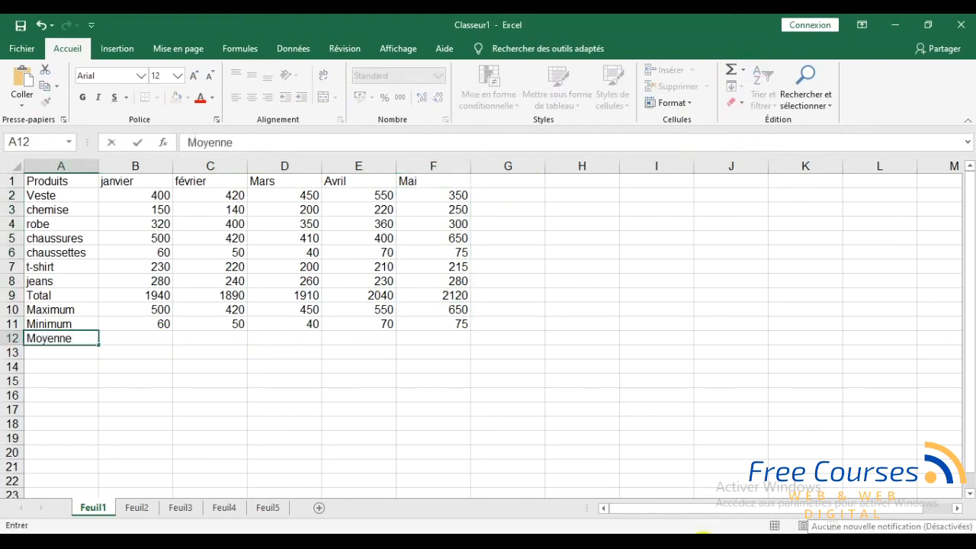
{"action": "left_click", "coordinate": [148, 338]}
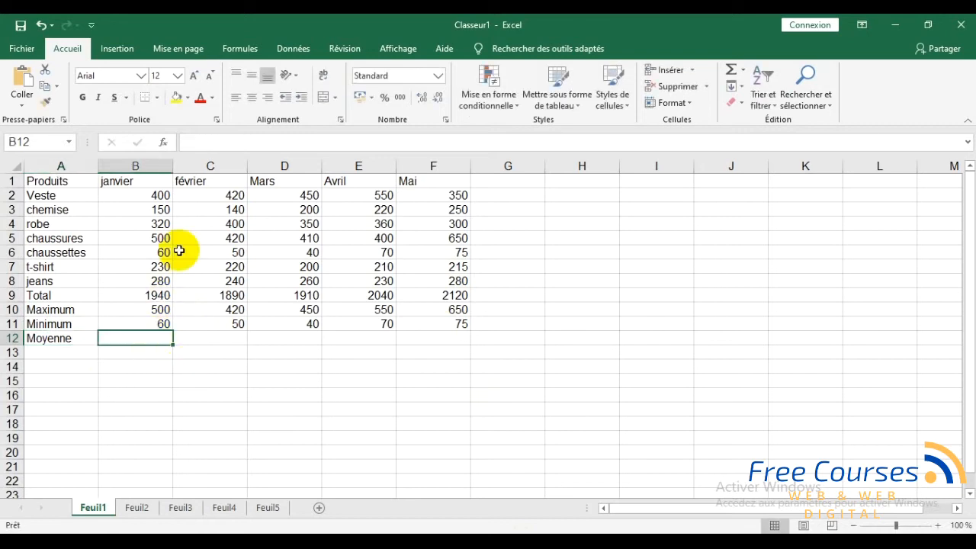
{"action": "left_click_drag", "start_coordinate": [125, 194], "coordinate": [145, 278]}
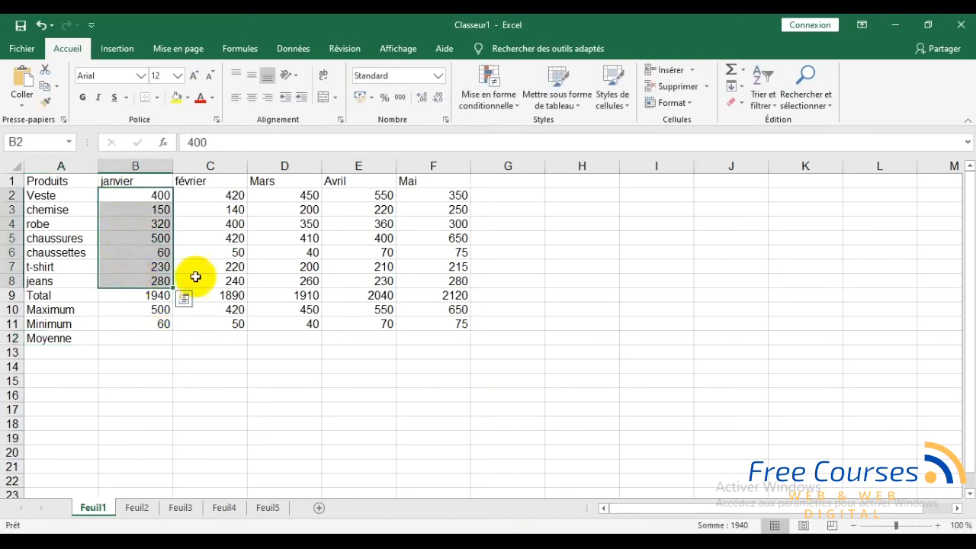
{"action": "left_click", "coordinate": [742, 70]}
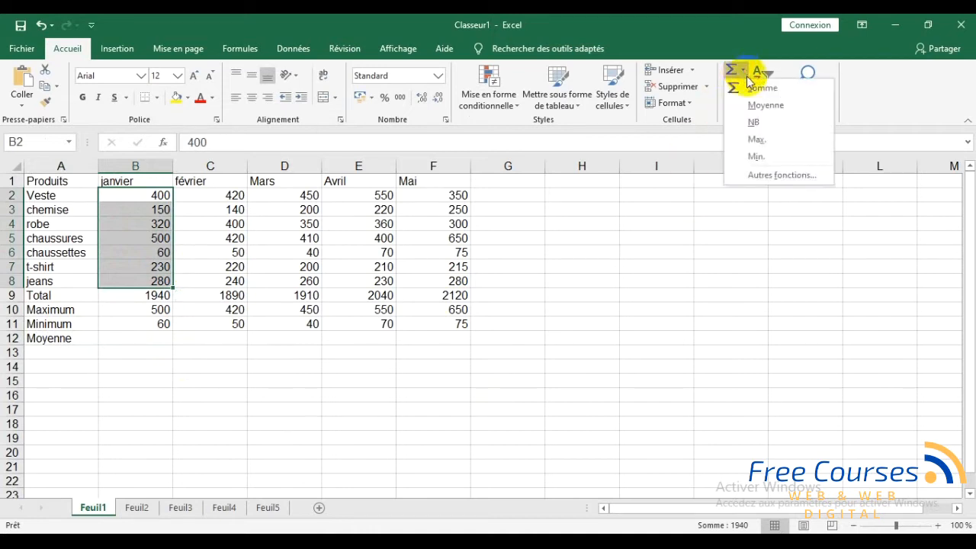
{"action": "left_click", "coordinate": [752, 108]}
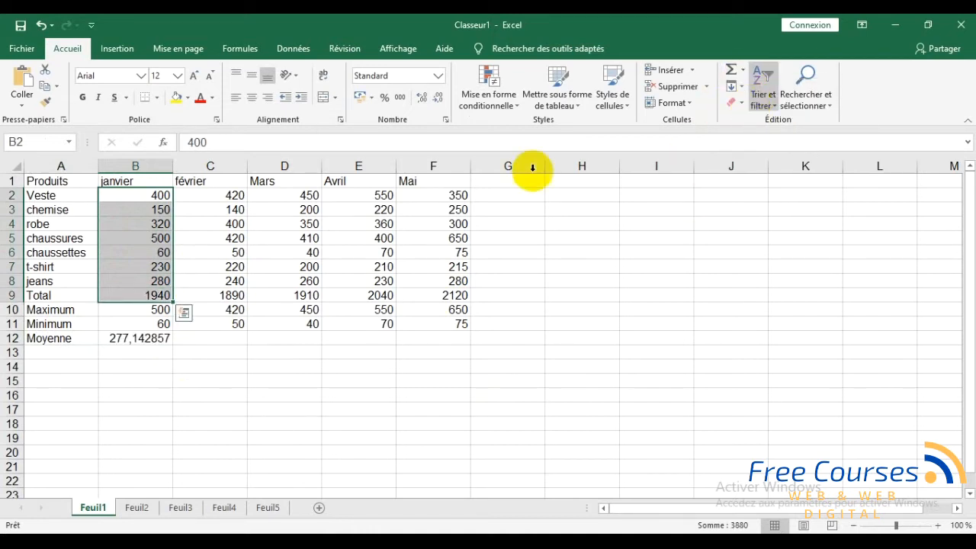
Average the février and Mars product values in the Moyenne row with the Moyenne function, using rows 2 to 8 and leaving out the totals.
{"action": "left_click_drag", "start_coordinate": [212, 195], "coordinate": [218, 281]}
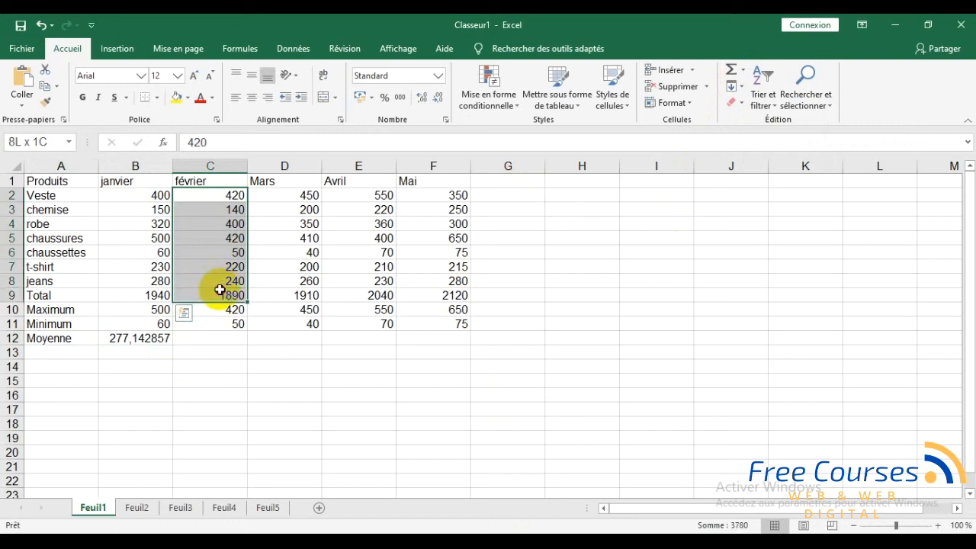
{"action": "left_click", "coordinate": [741, 69]}
{"action": "left_click", "coordinate": [765, 105]}
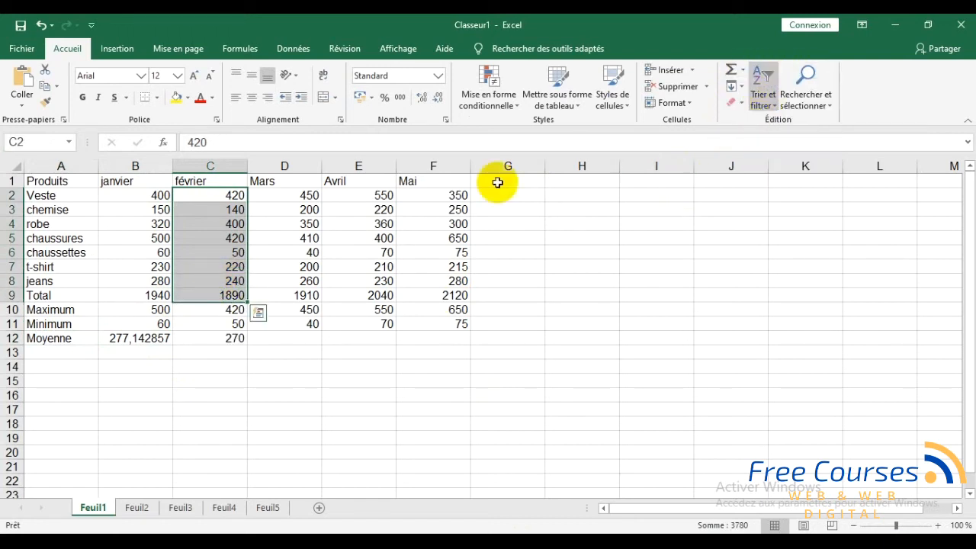
{"action": "left_click_drag", "start_coordinate": [300, 195], "coordinate": [303, 282]}
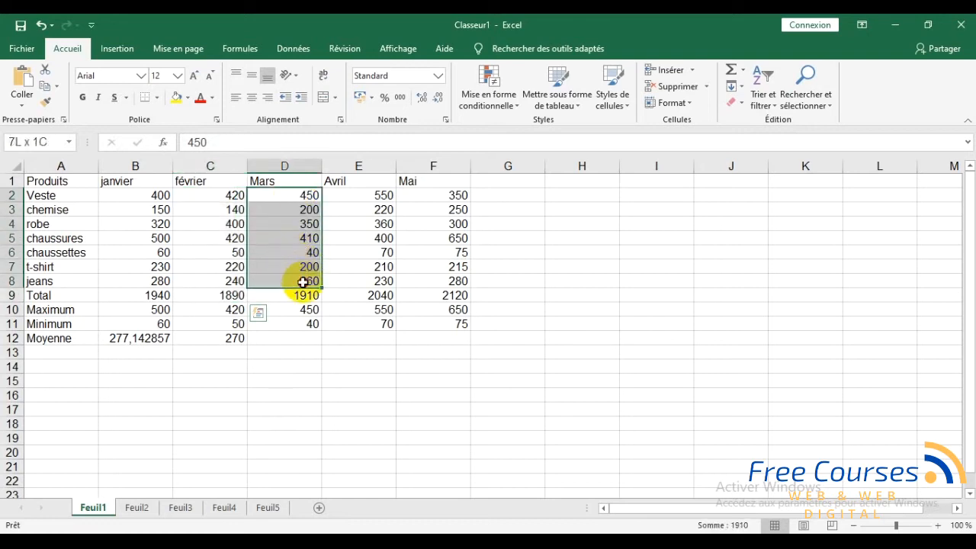
{"action": "left_click", "coordinate": [742, 69]}
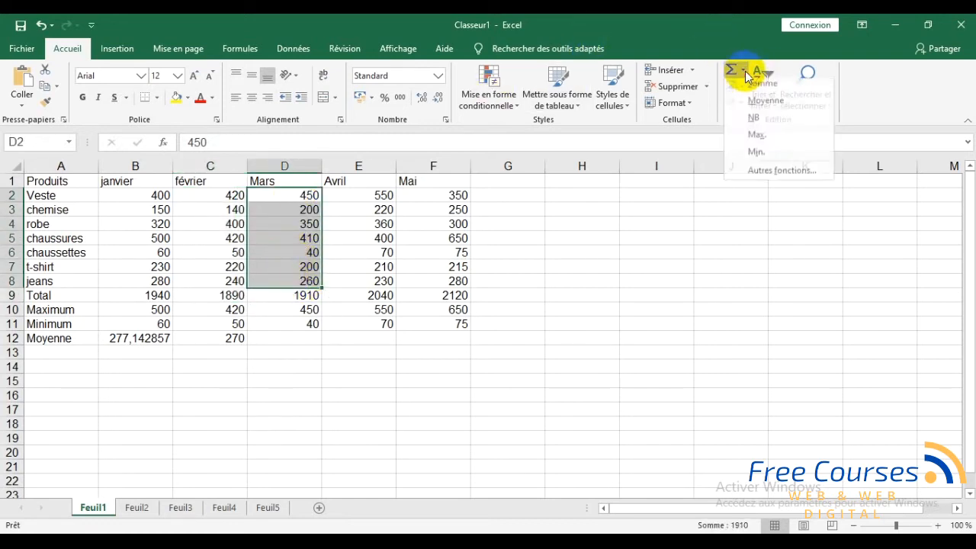
{"action": "left_click", "coordinate": [759, 107]}
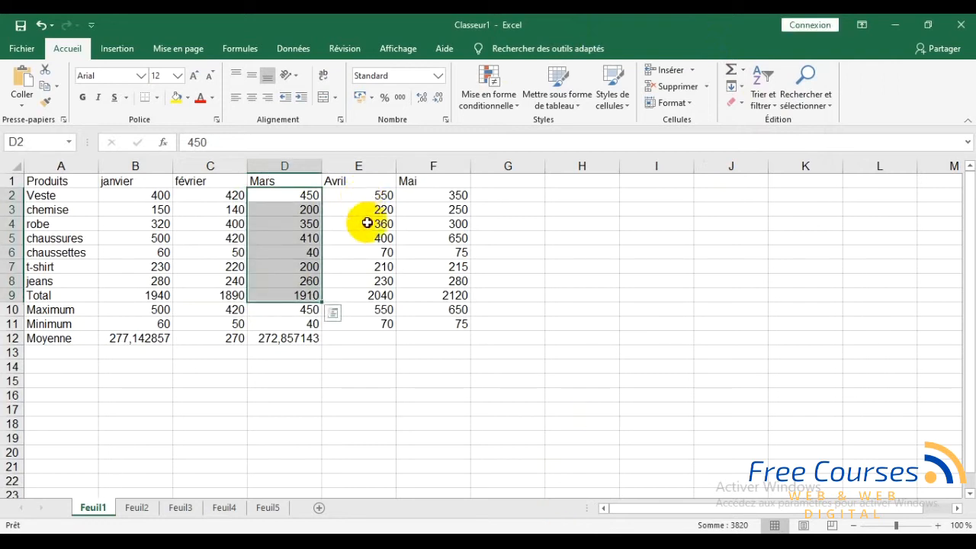
Average the Avril values E2 to E8 and the Mai values F2 to F8 in row 12 with the Moyenne function.
{"action": "left_click", "coordinate": [363, 196]}
{"action": "left_click_drag", "start_coordinate": [365, 216], "coordinate": [371, 283]}
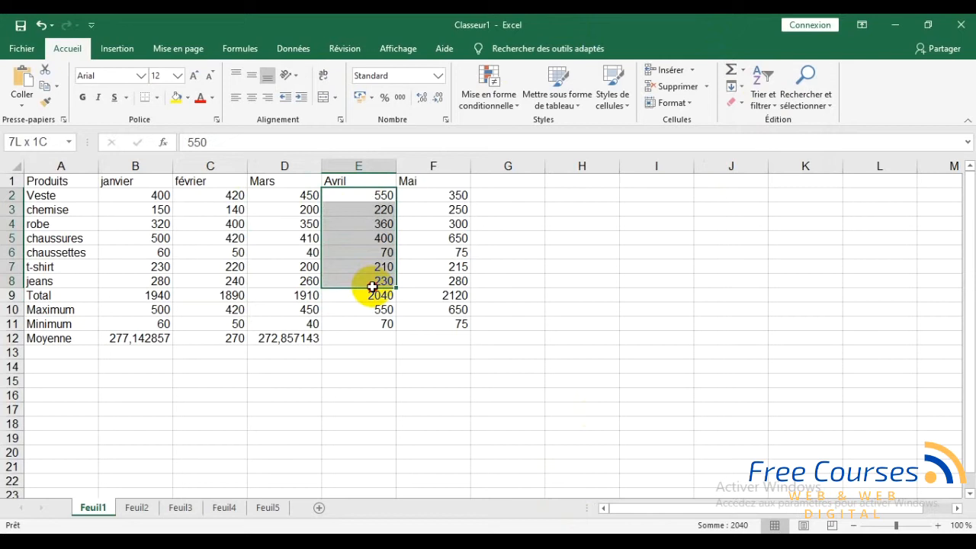
{"action": "left_click", "coordinate": [743, 68]}
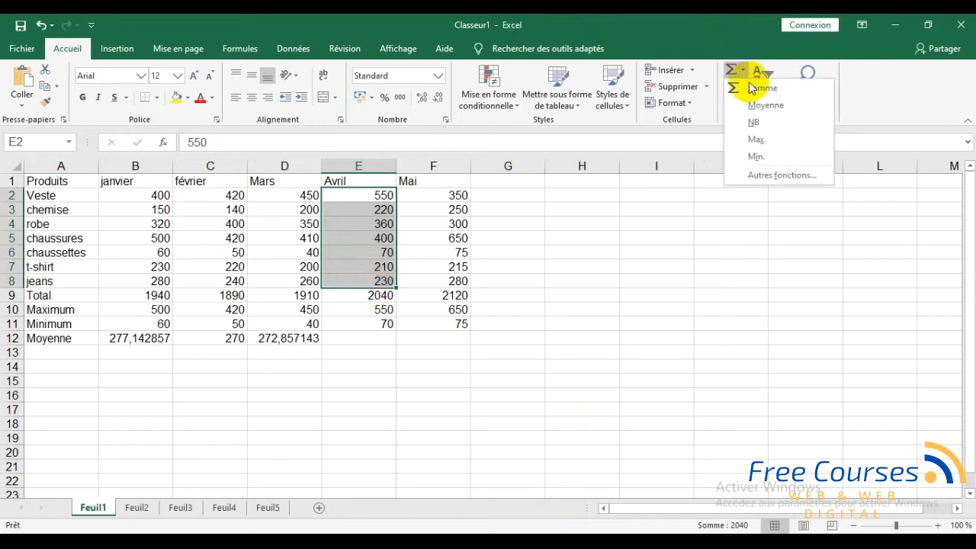
{"action": "left_click", "coordinate": [762, 106]}
{"action": "left_click_drag", "start_coordinate": [455, 195], "coordinate": [449, 281]}
{"action": "left_click", "coordinate": [741, 73]}
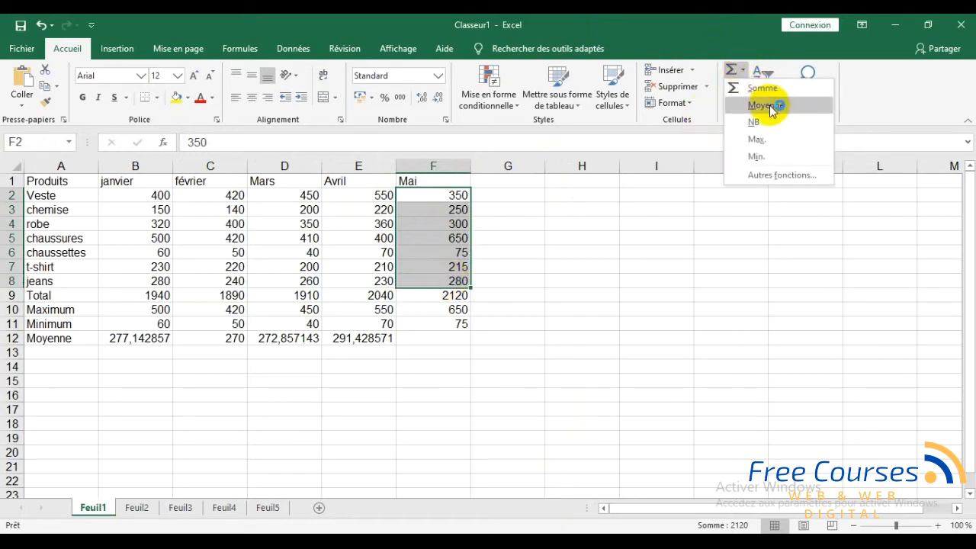
{"action": "left_click", "coordinate": [758, 103]}
{"action": "left_click", "coordinate": [582, 337]}
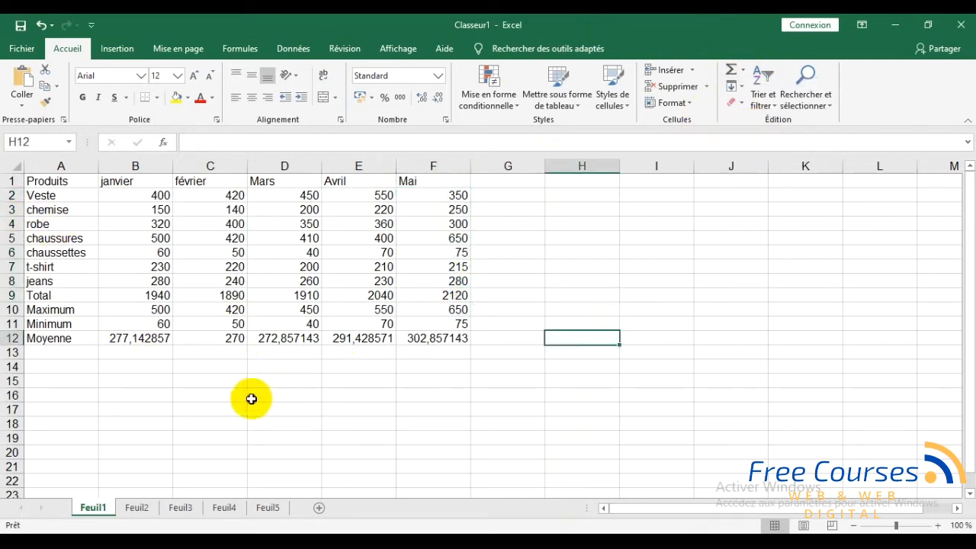
{"action": "left_click_drag", "start_coordinate": [250, 397], "coordinate": [191, 393]}
{"action": "left_click", "coordinate": [61, 382]}
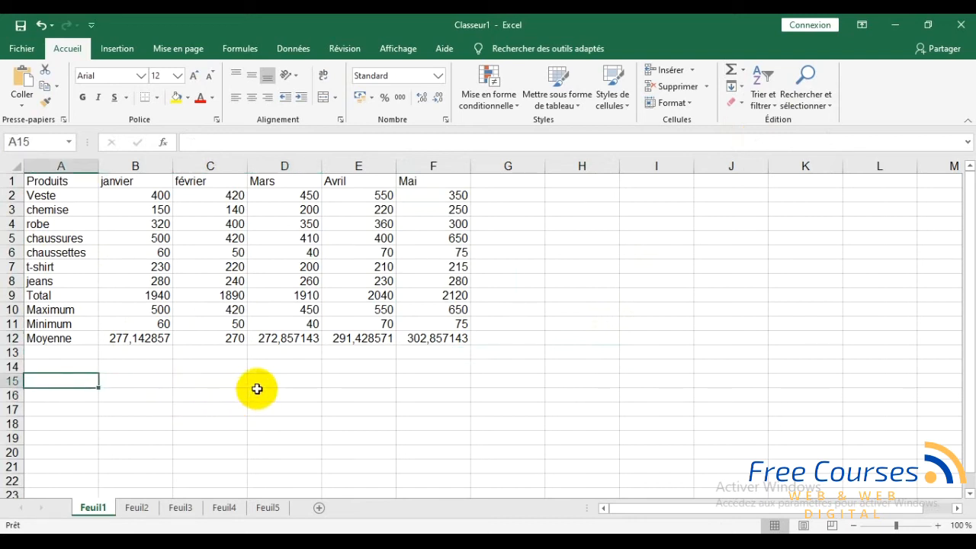
{"action": "left_click", "coordinate": [744, 70]}
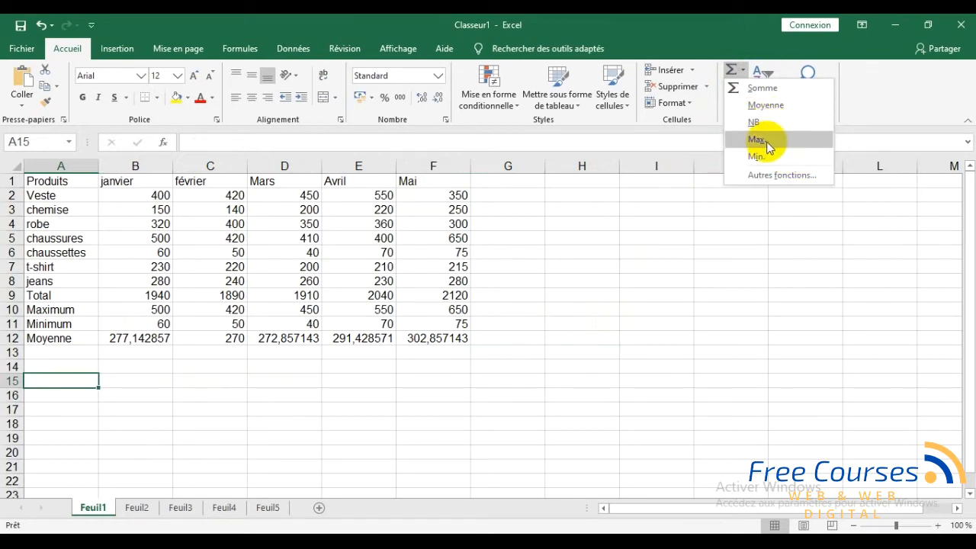
{"action": "left_click", "coordinate": [57, 346]}
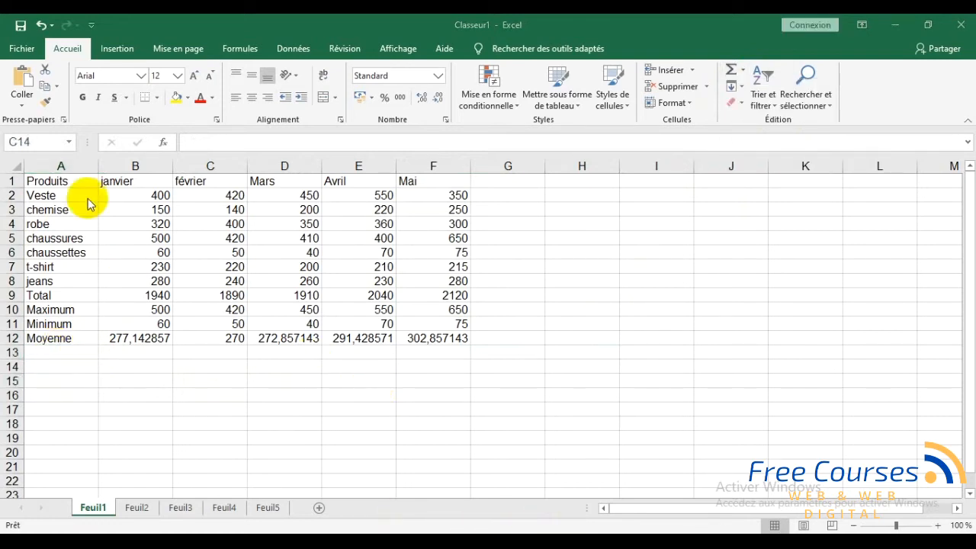
{"action": "left_click", "coordinate": [236, 362]}
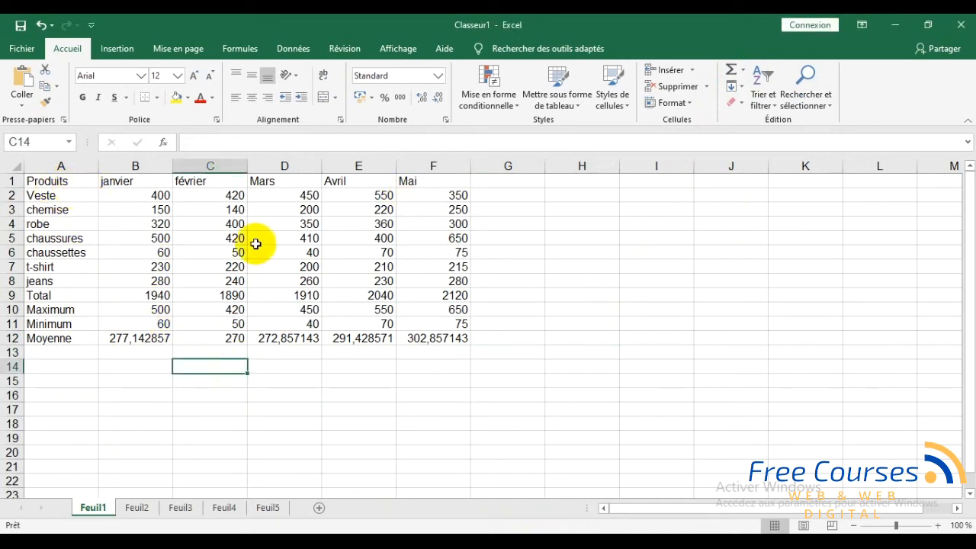
{"action": "left_click_drag", "start_coordinate": [645, 337], "coordinate": [648, 323]}
{"action": "left_click", "coordinate": [658, 424]}
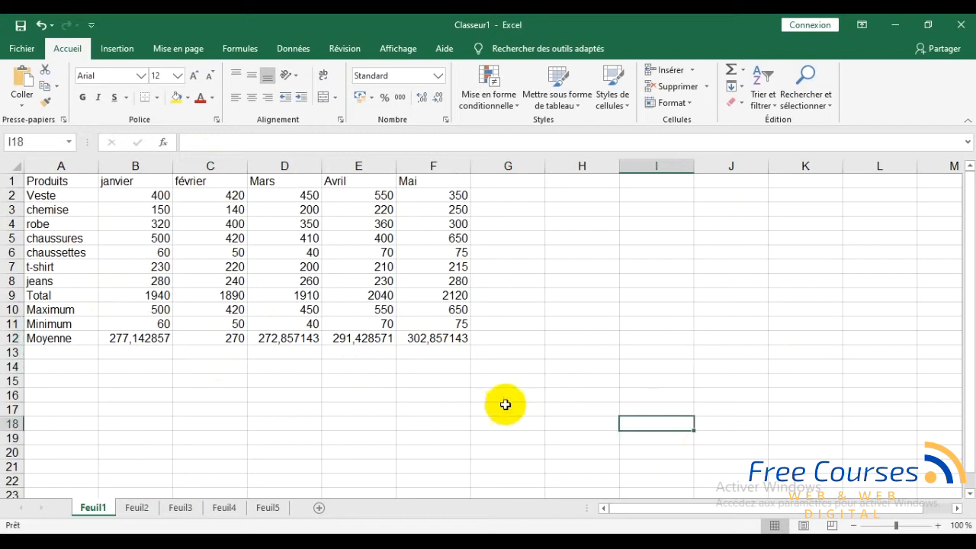
{"action": "left_click", "coordinate": [503, 408]}
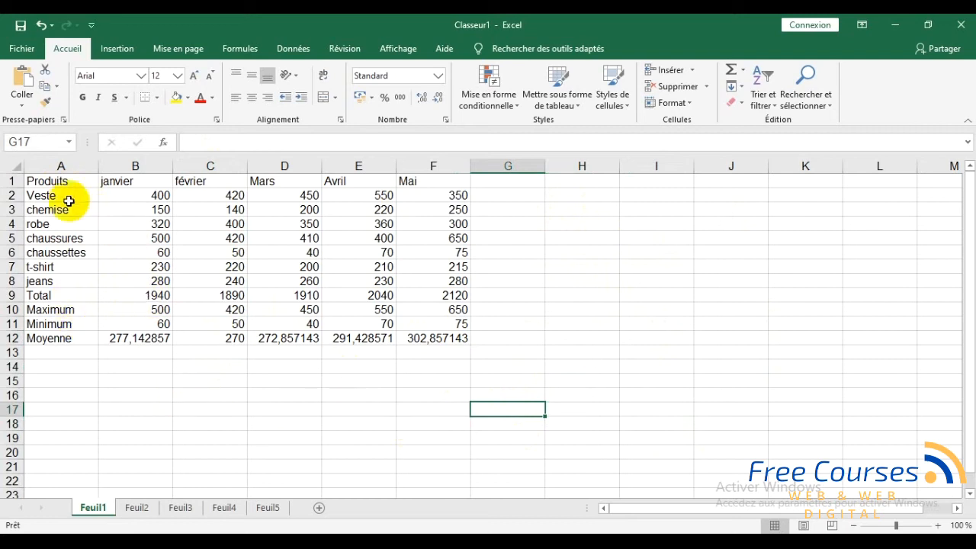
{"action": "left_click", "coordinate": [713, 251]}
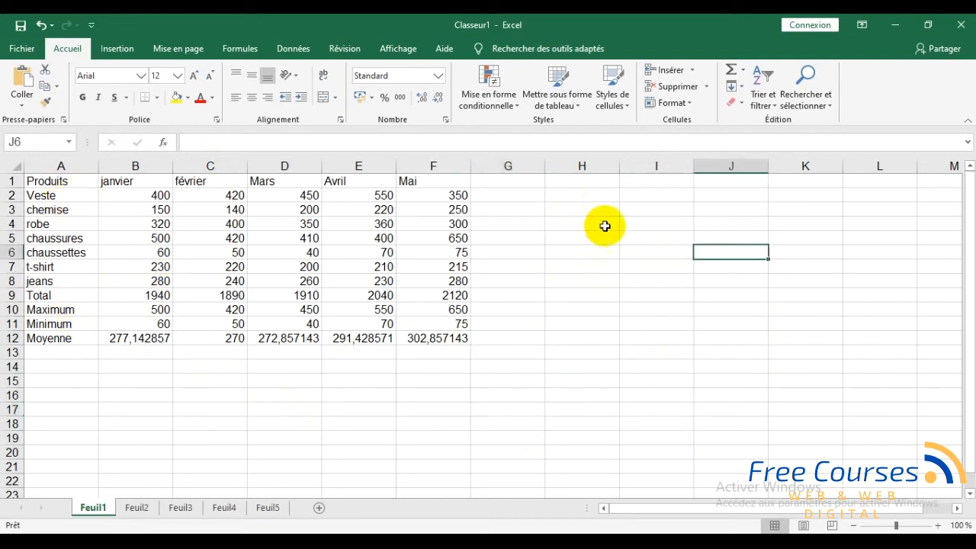
{"action": "left_click", "coordinate": [527, 185]}
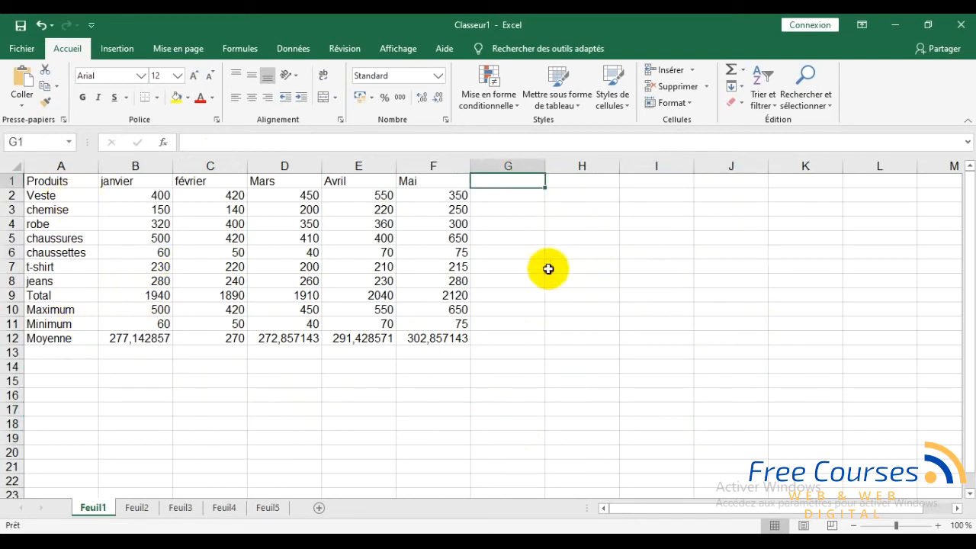
Format table A1:F12 with a medium-thick solid line in standard red for both the outline and the inside borders.
{"action": "left_click", "coordinate": [808, 411]}
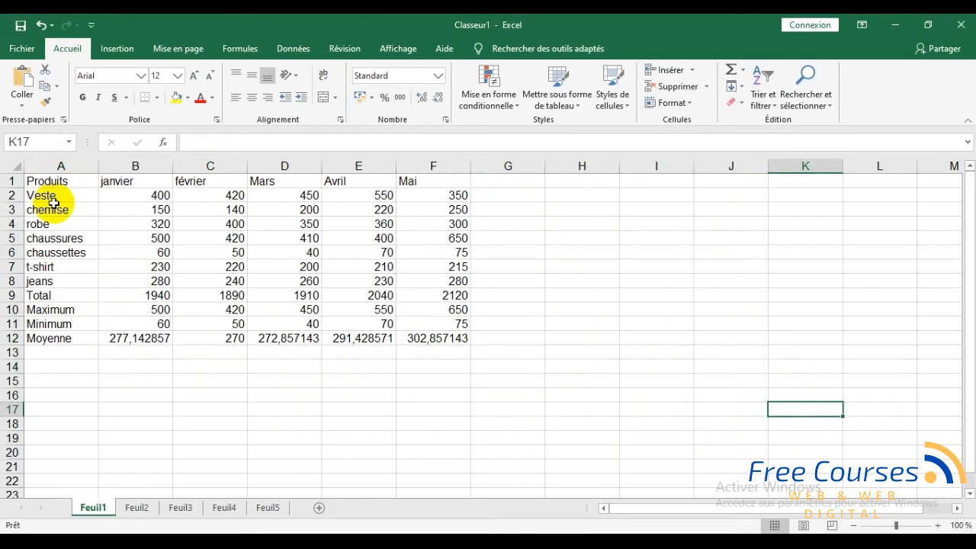
{"action": "left_click_drag", "start_coordinate": [57, 187], "coordinate": [432, 336]}
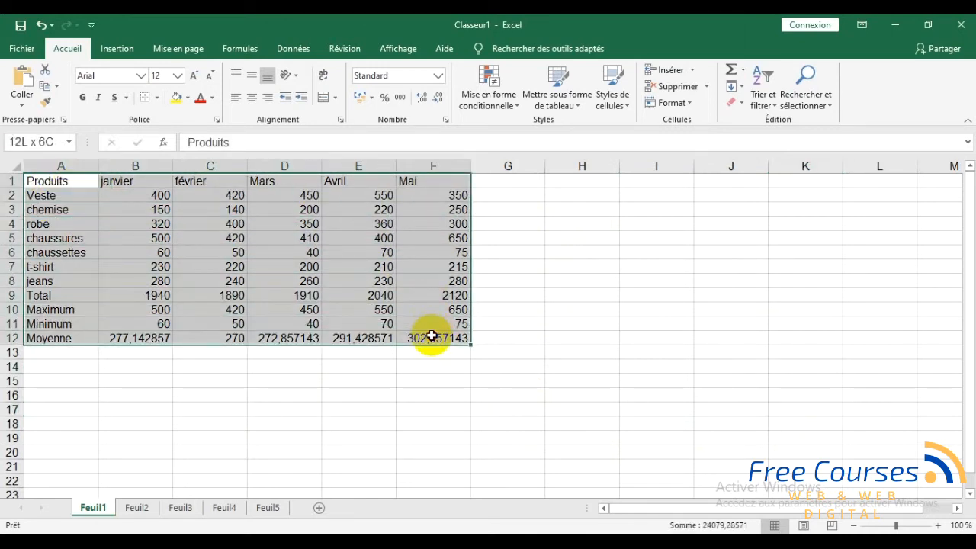
{"action": "left_click", "coordinate": [157, 99]}
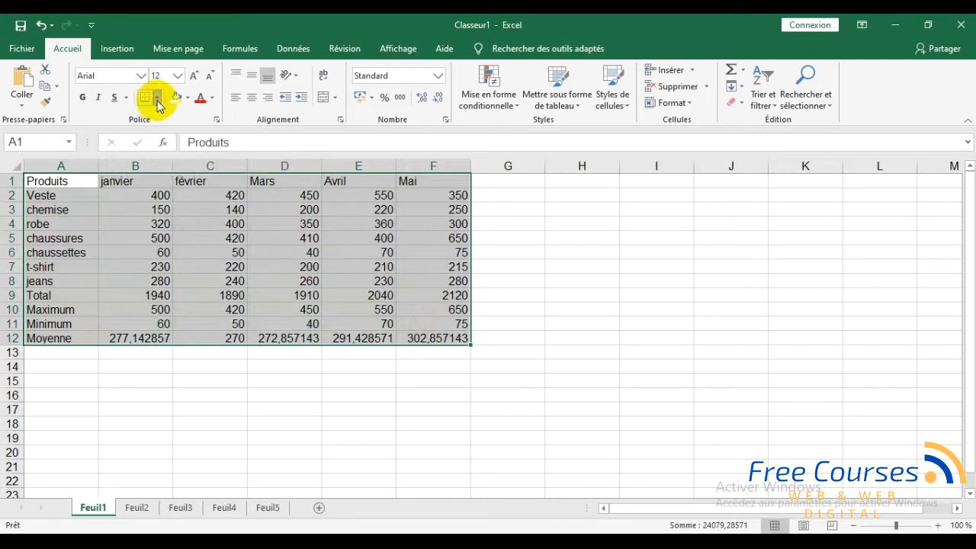
{"action": "left_click", "coordinate": [157, 99]}
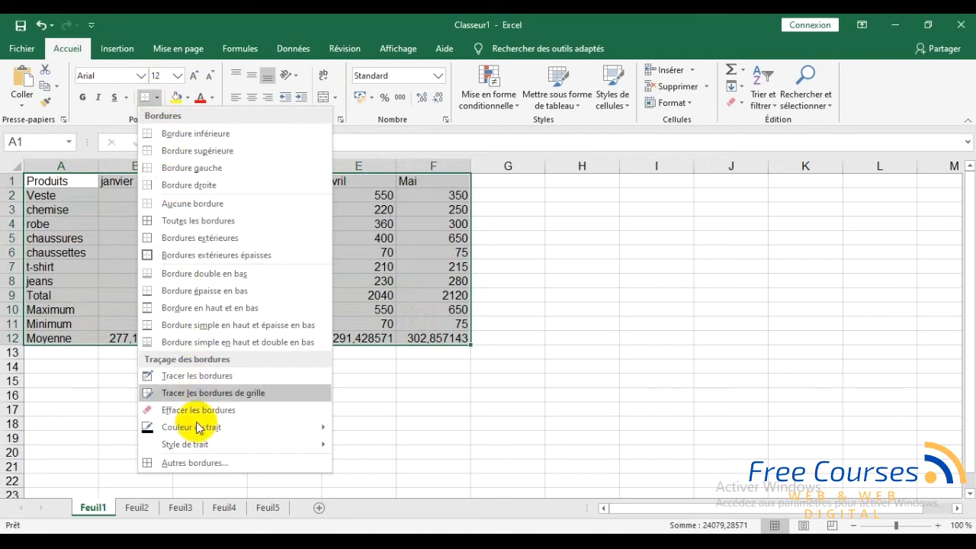
{"action": "left_click", "coordinate": [215, 463]}
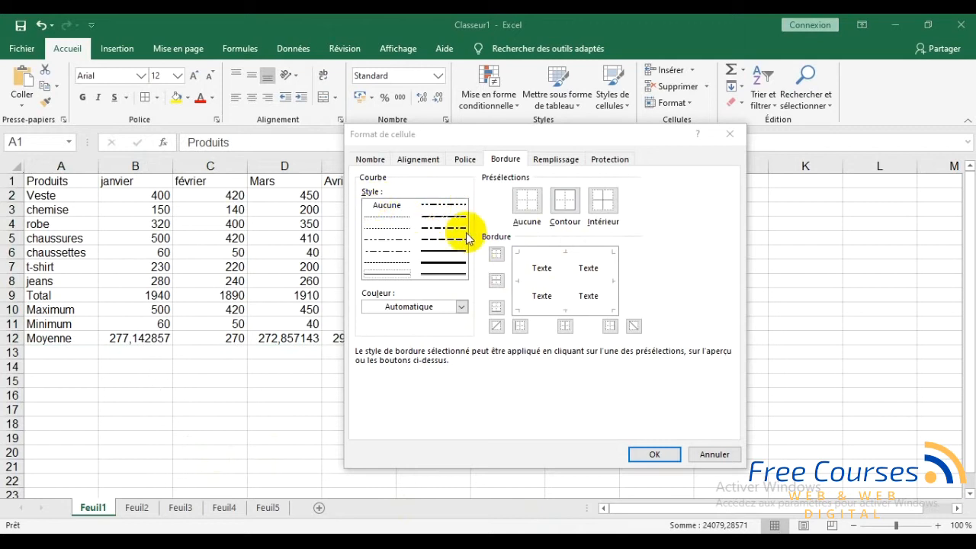
{"action": "left_click", "coordinate": [442, 262]}
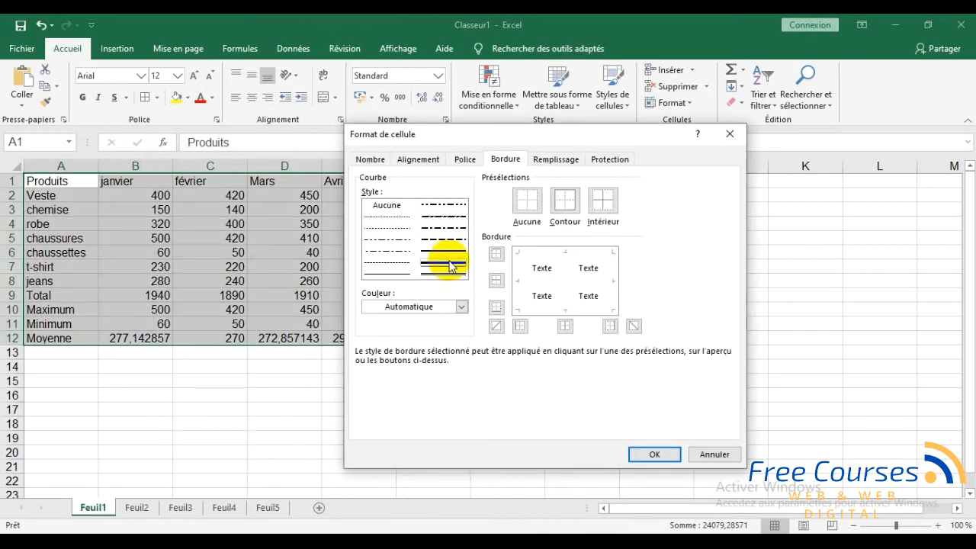
{"action": "left_click", "coordinate": [453, 252]}
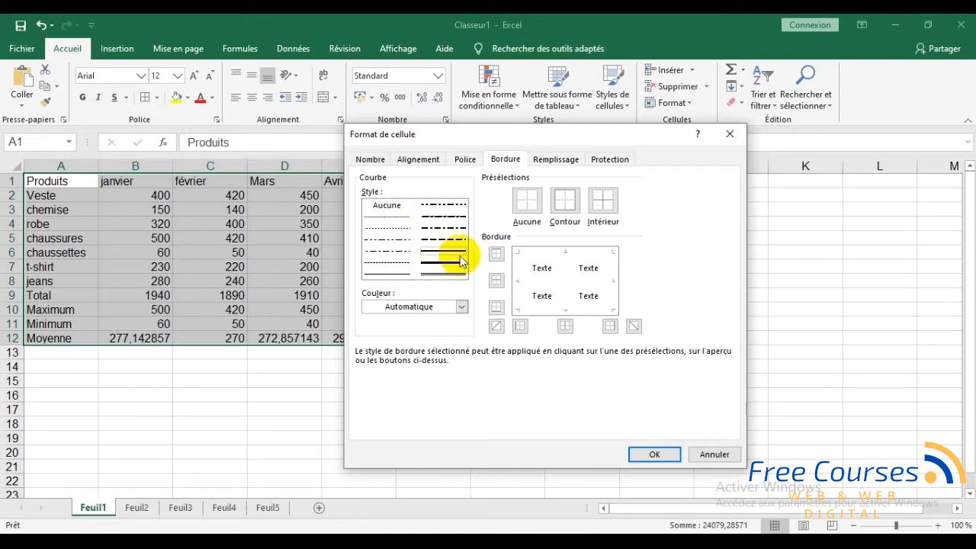
{"action": "left_click", "coordinate": [460, 306]}
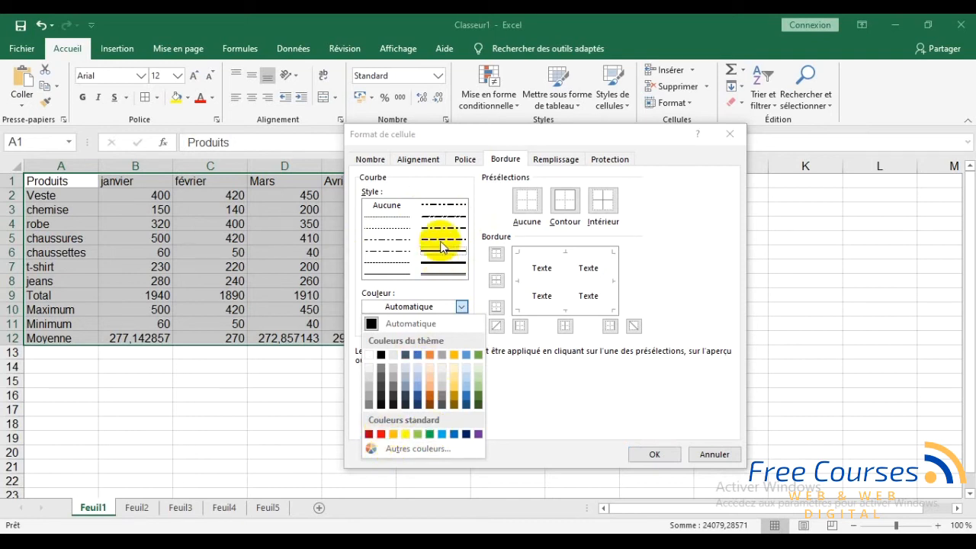
{"action": "left_click", "coordinate": [380, 434]}
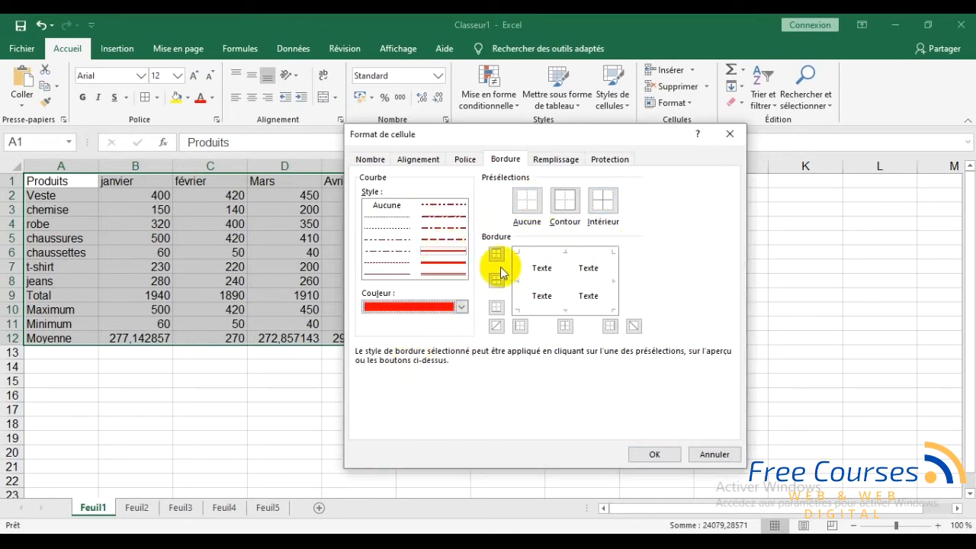
{"action": "left_click", "coordinate": [563, 204]}
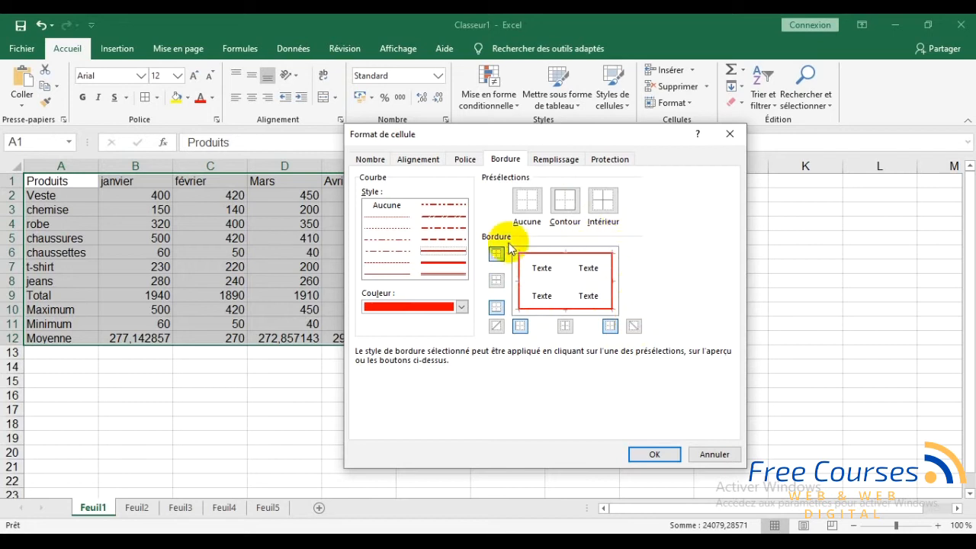
{"action": "left_click", "coordinate": [606, 209]}
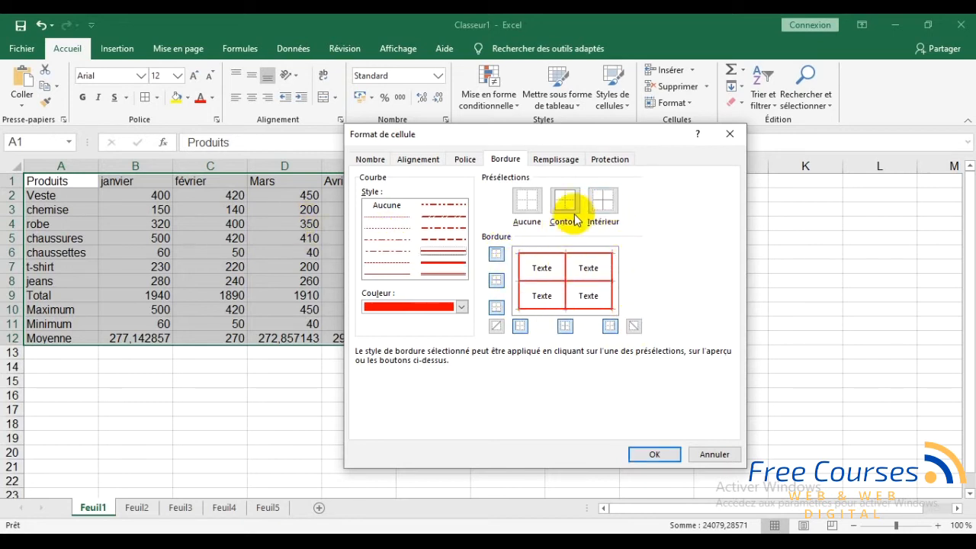
{"action": "left_click", "coordinate": [599, 206]}
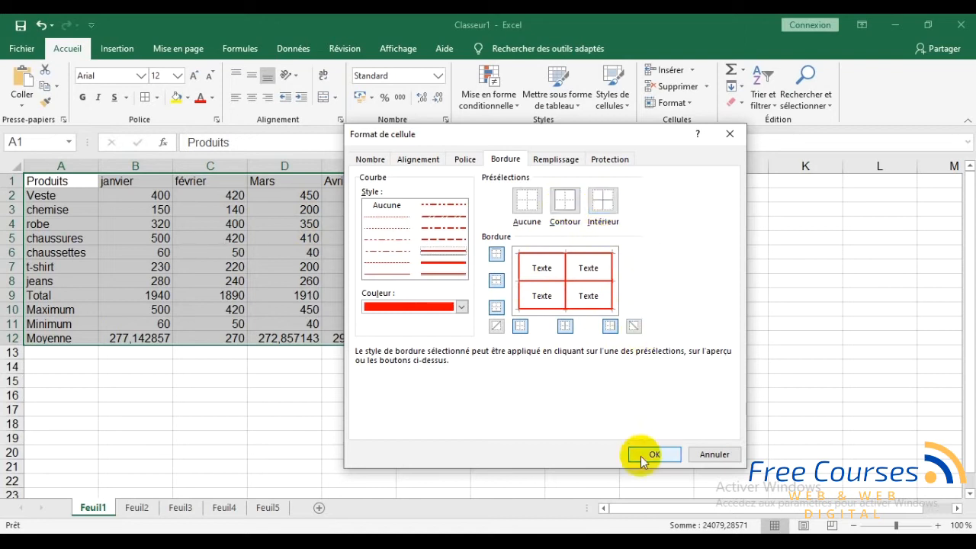
Fill the table's background with light gold and apply the cell formatting.
{"action": "left_click", "coordinate": [563, 161]}
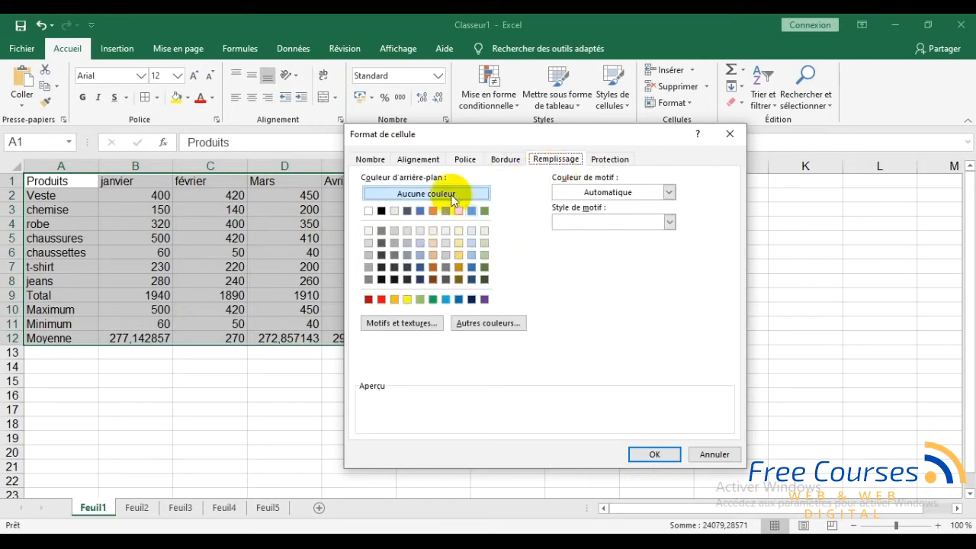
{"action": "left_click", "coordinate": [459, 243]}
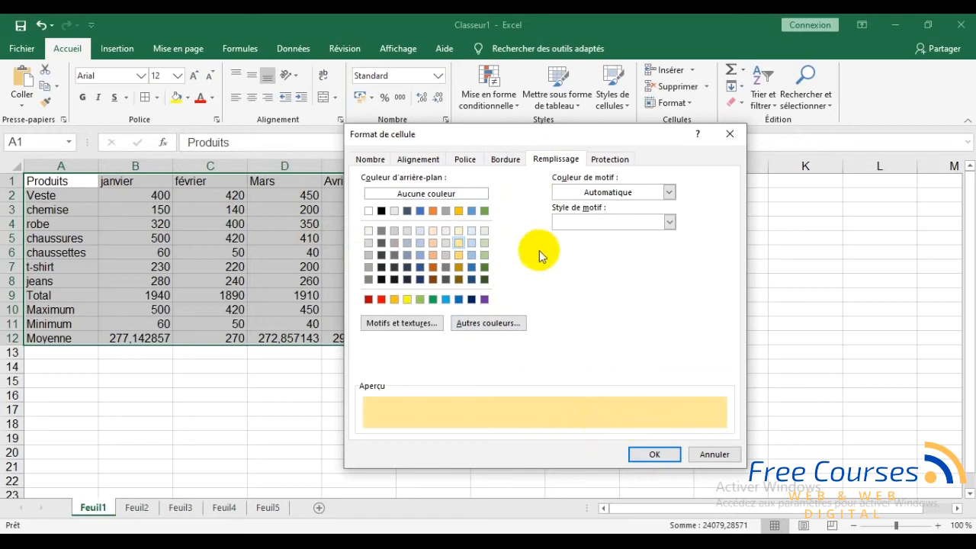
{"action": "left_click", "coordinate": [504, 161]}
{"action": "left_click", "coordinate": [546, 162]}
{"action": "left_click", "coordinate": [505, 160]}
{"action": "left_click", "coordinate": [552, 161]}
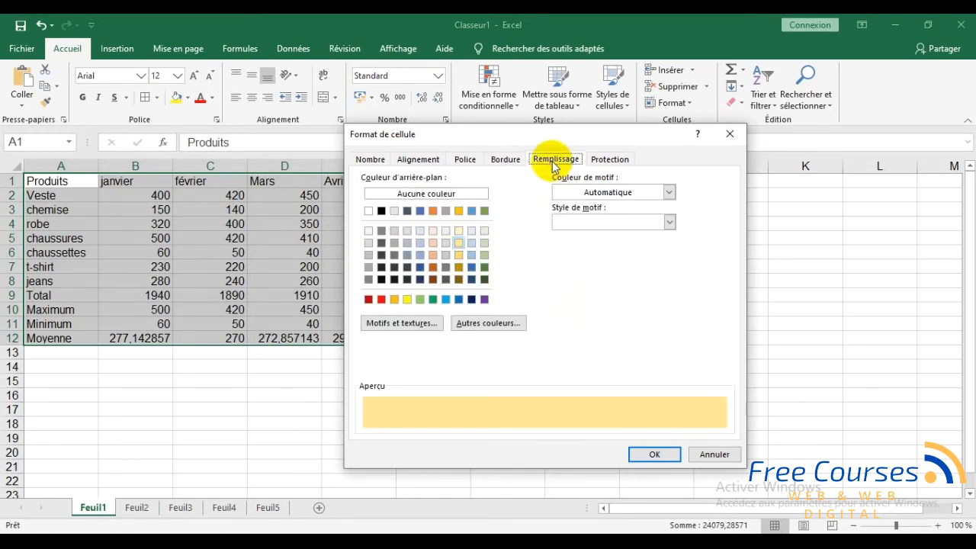
{"action": "left_click", "coordinate": [639, 457]}
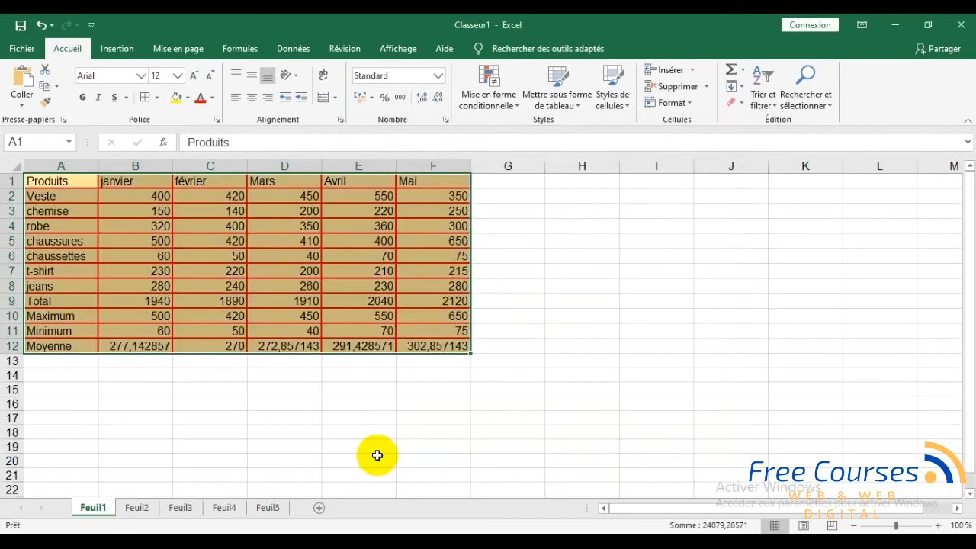
{"action": "left_click", "coordinate": [357, 447]}
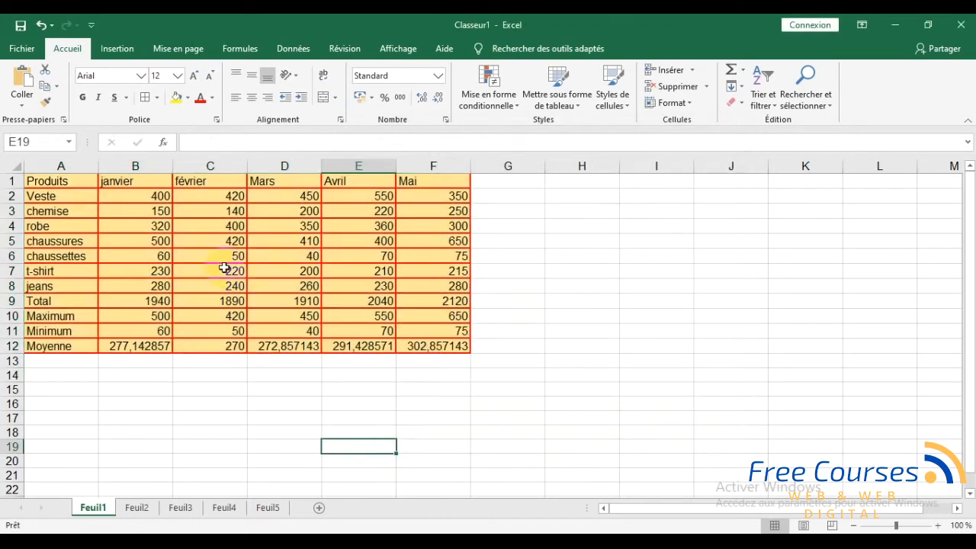
Enlarge the text of table A1:F12 to size 16 and set its font to Adobe Fan Heiti Std B.
{"action": "left_click_drag", "start_coordinate": [56, 183], "coordinate": [442, 345]}
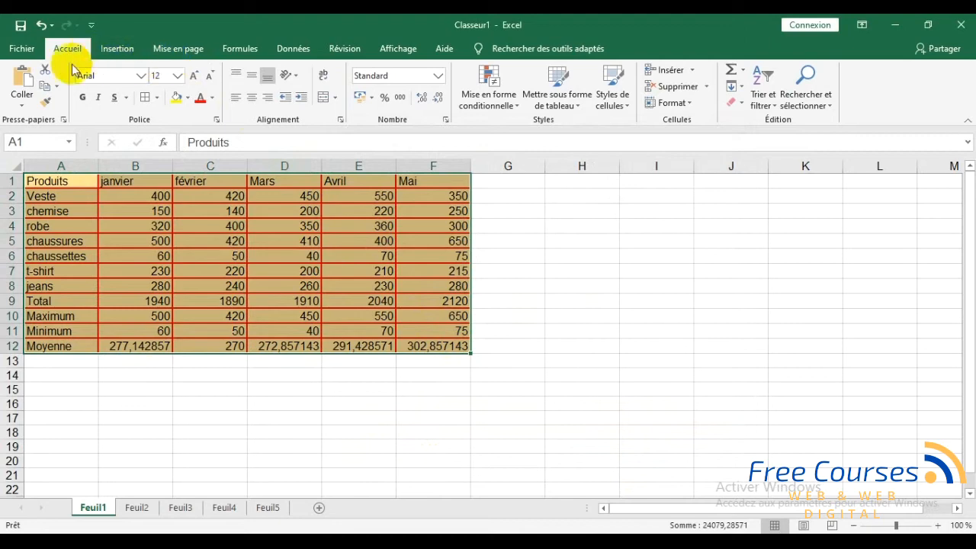
{"action": "left_click", "coordinate": [195, 79]}
{"action": "left_click", "coordinate": [195, 80]}
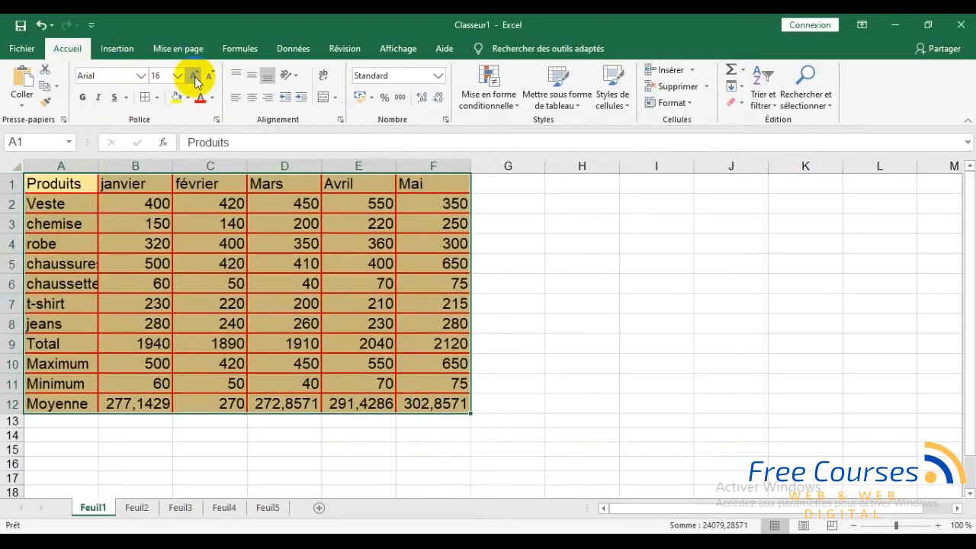
{"action": "left_click", "coordinate": [141, 76]}
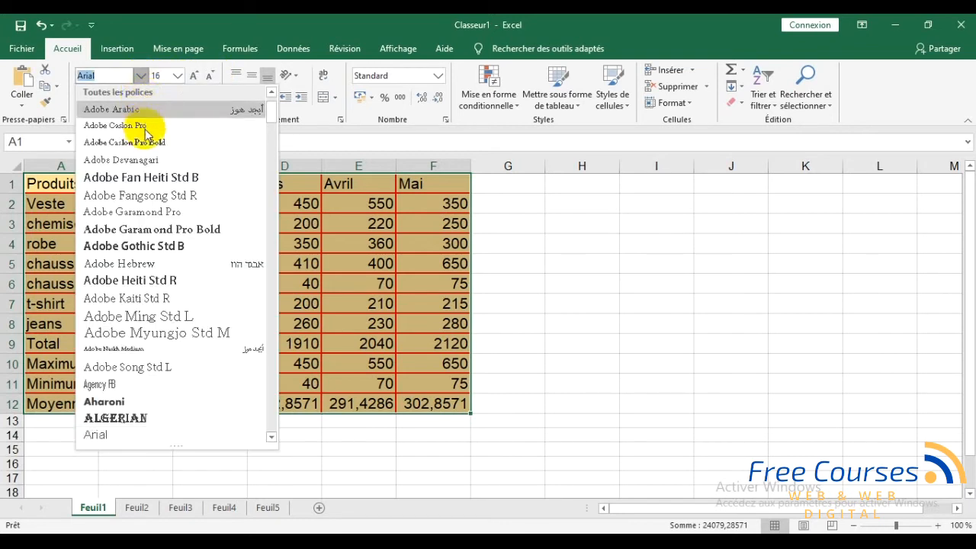
{"action": "left_click", "coordinate": [160, 177]}
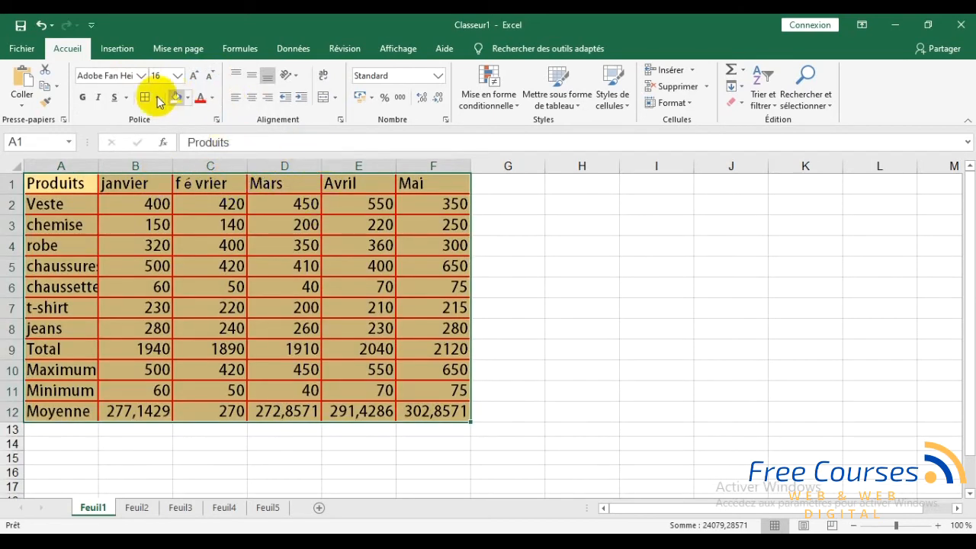
Change the text colour of the whole table to the darkest theme green.
{"action": "left_click", "coordinate": [100, 98]}
{"action": "left_click", "coordinate": [96, 99]}
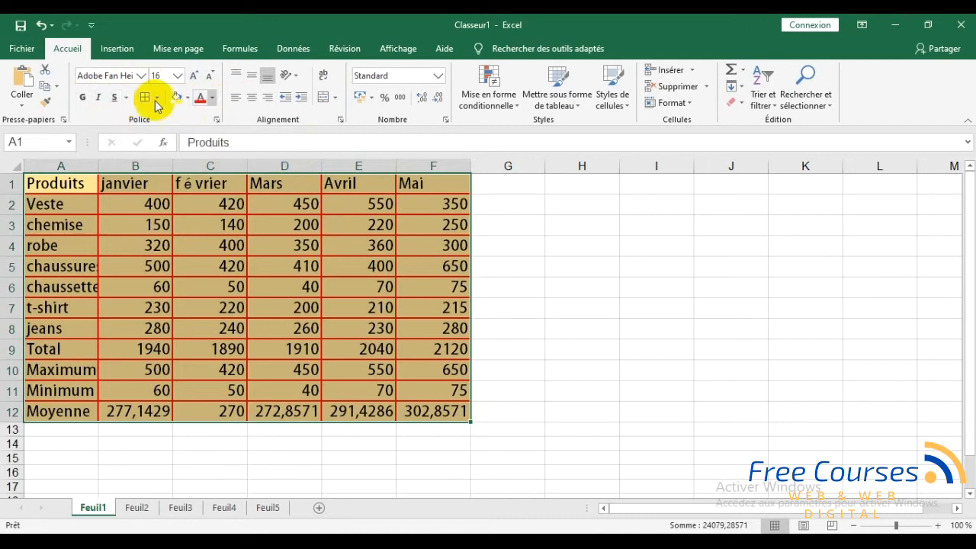
{"action": "left_click", "coordinate": [213, 100]}
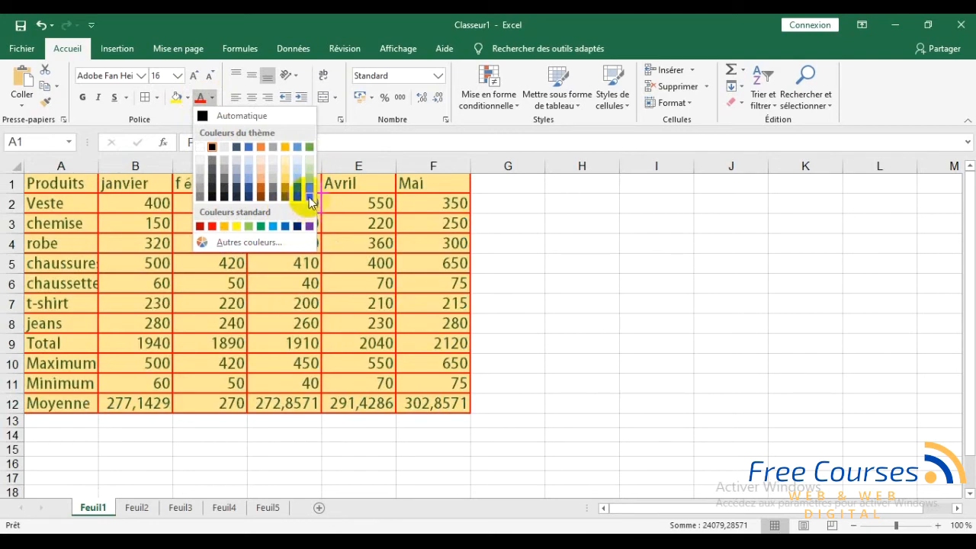
{"action": "left_click", "coordinate": [310, 199]}
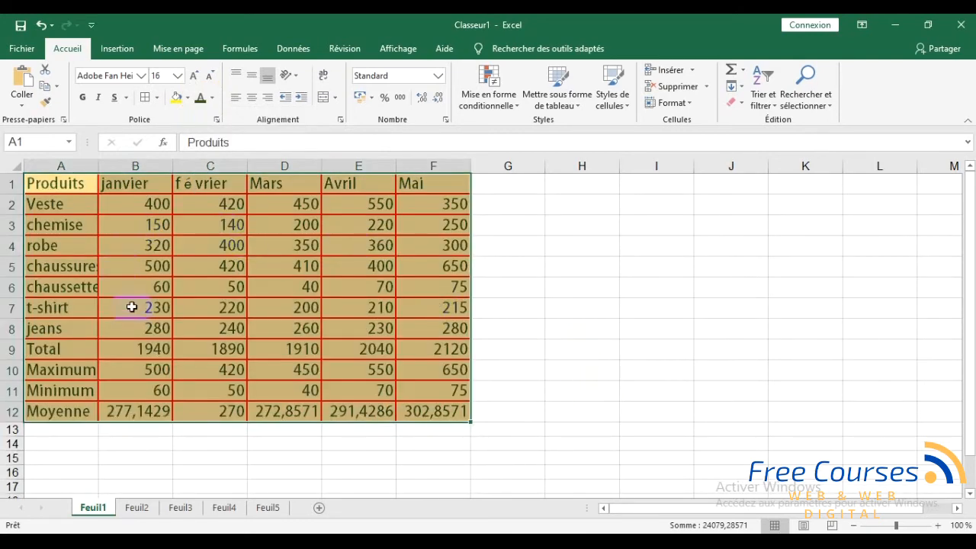
{"action": "left_click", "coordinate": [132, 307]}
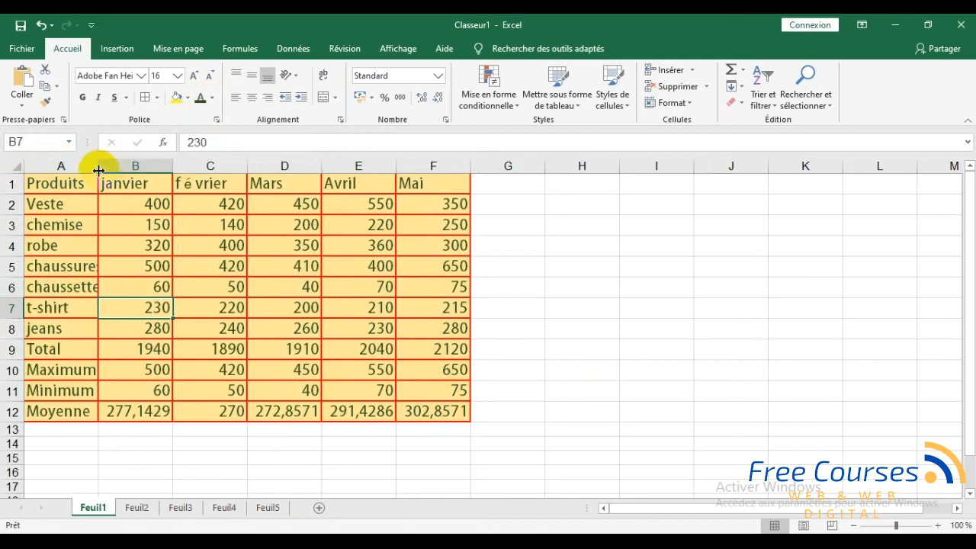
Widen column A to fit its product names and slightly widen the month columns B, C, D and E.
{"action": "left_click_drag", "start_coordinate": [99, 166], "coordinate": [134, 165]}
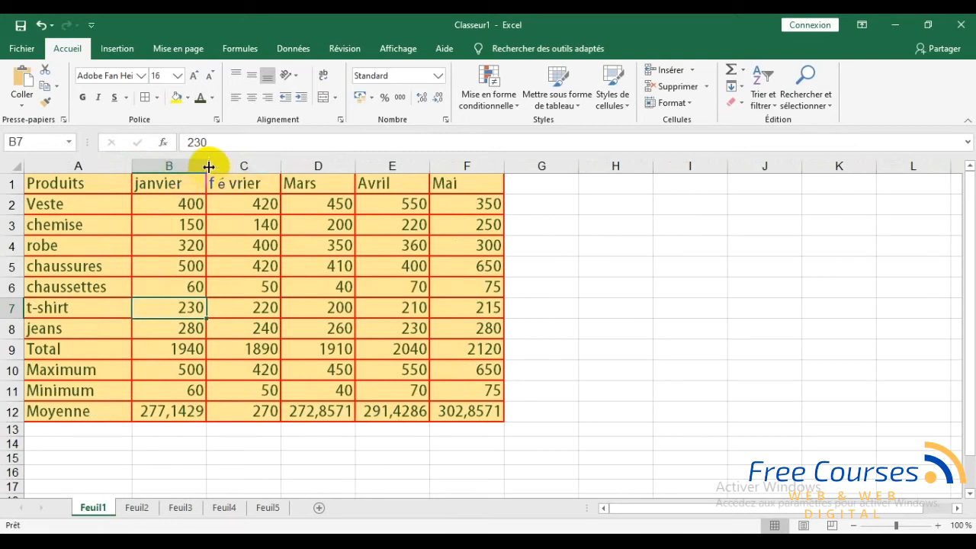
{"action": "left_click_drag", "start_coordinate": [205, 167], "coordinate": [216, 166]}
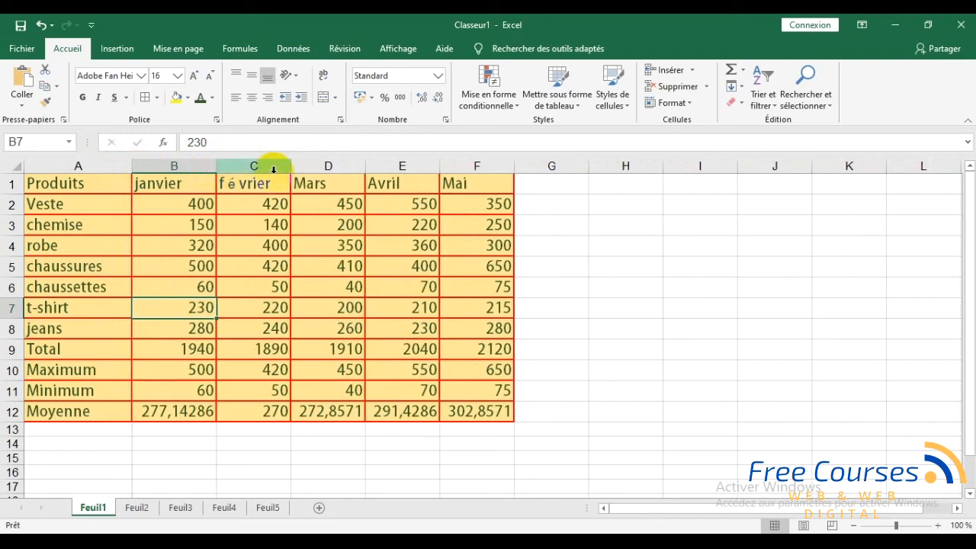
{"action": "left_click_drag", "start_coordinate": [440, 165], "coordinate": [450, 165]}
{"action": "left_click_drag", "start_coordinate": [367, 171], "coordinate": [375, 171]}
{"action": "left_click_drag", "start_coordinate": [300, 172], "coordinate": [316, 172]}
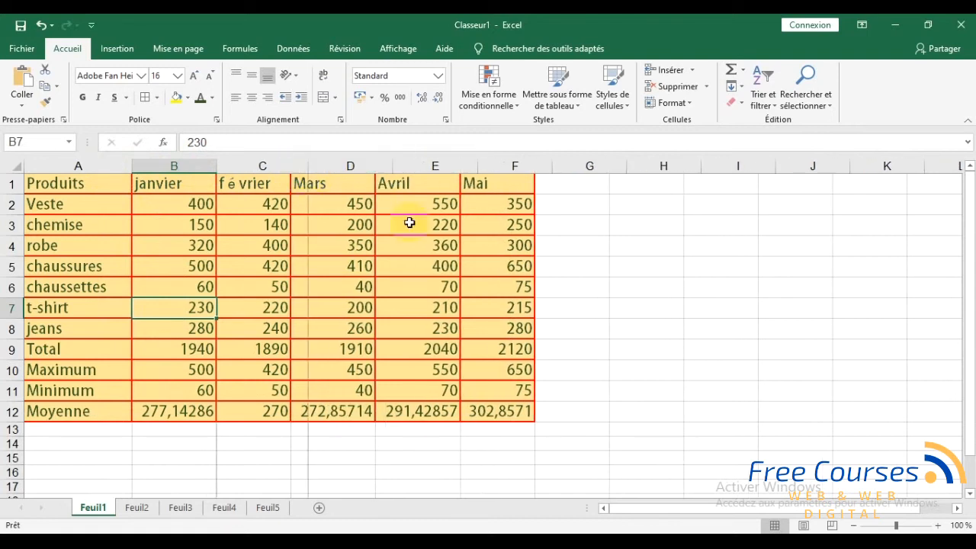
{"action": "left_click", "coordinate": [636, 290]}
{"action": "left_click", "coordinate": [414, 432]}
{"action": "left_click", "coordinate": [686, 306]}
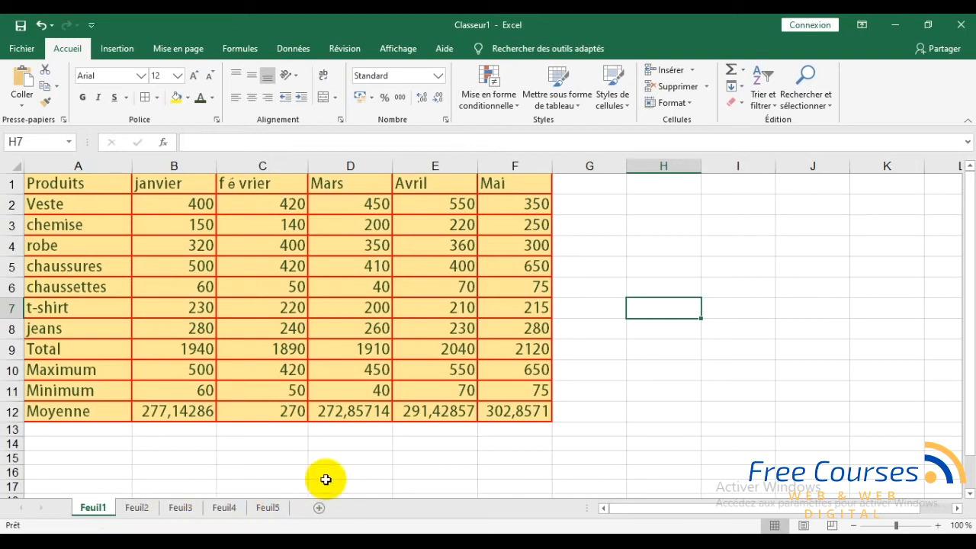
Rename the worksheet Feuil1 as produits.
{"action": "double_click", "coordinate": [94, 508]}
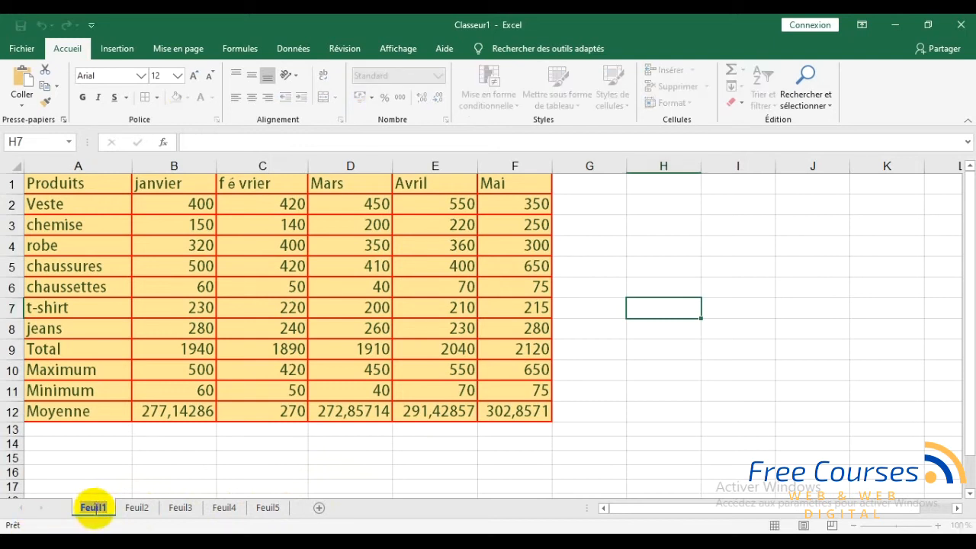
{"action": "mouse_move", "coordinate": [190, 541]}
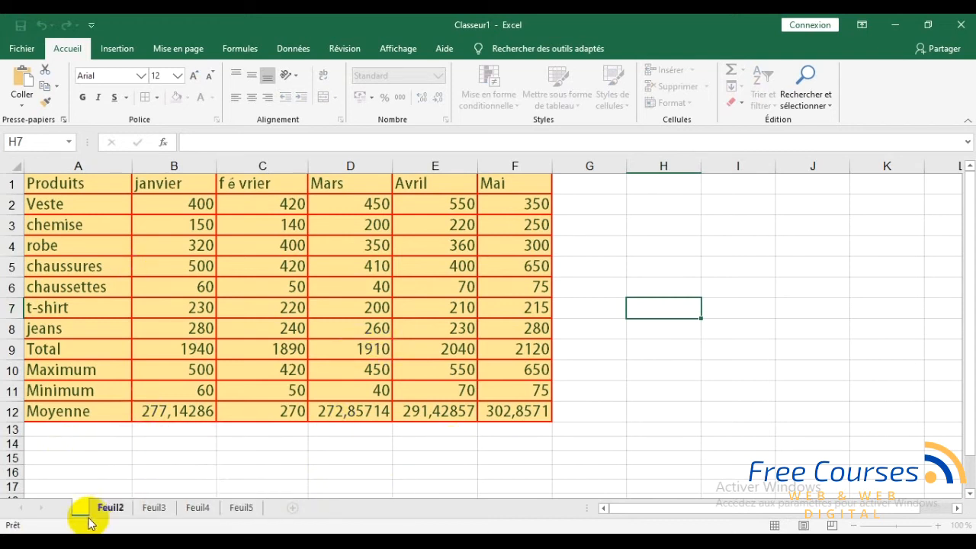
{"action": "type", "text": "pr"}
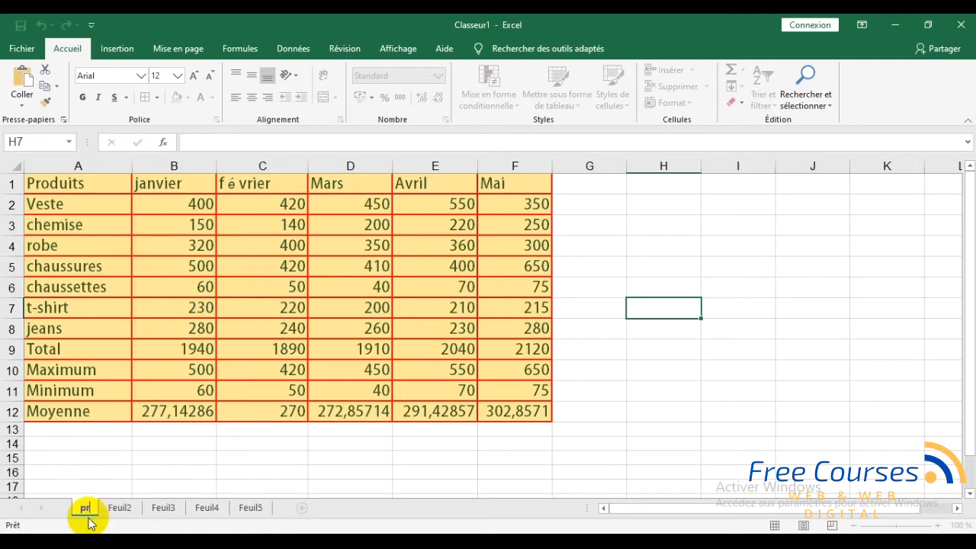
{"action": "type", "text": "oduits"}
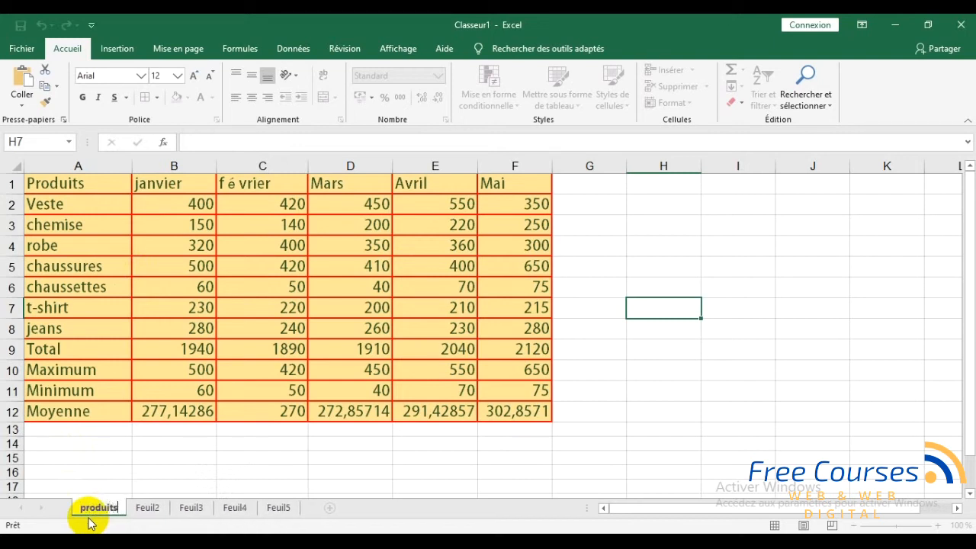
{"action": "key", "text": "Return"}
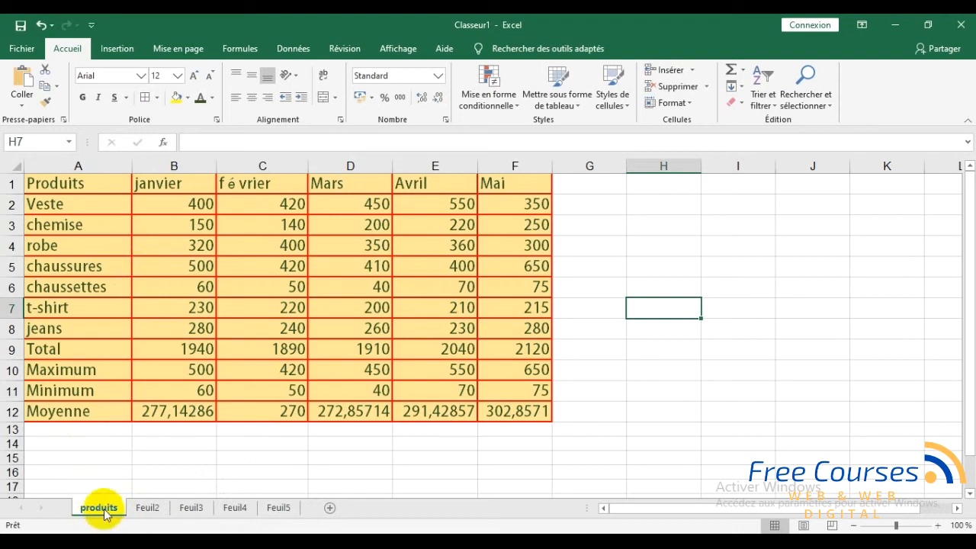
{"action": "left_click", "coordinate": [195, 472]}
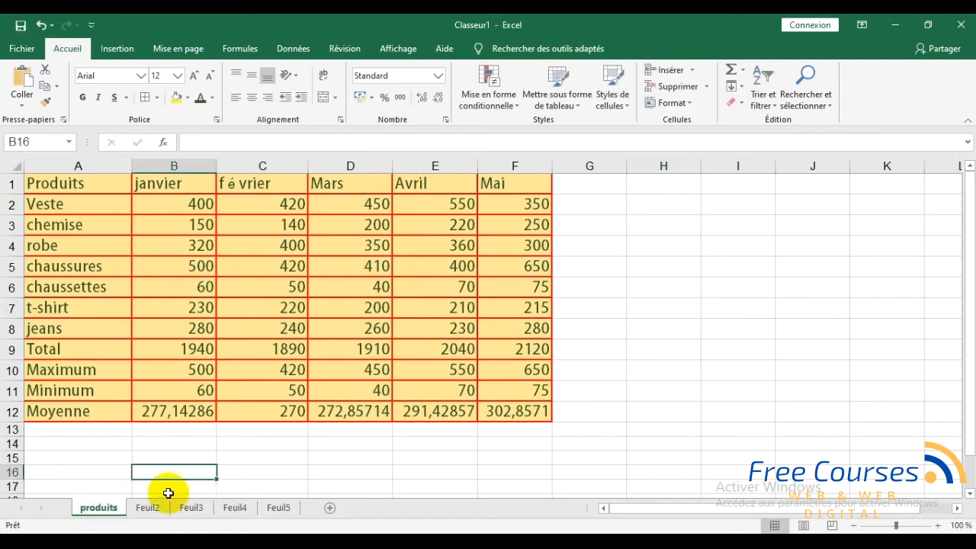
{"action": "right_click", "coordinate": [109, 512]}
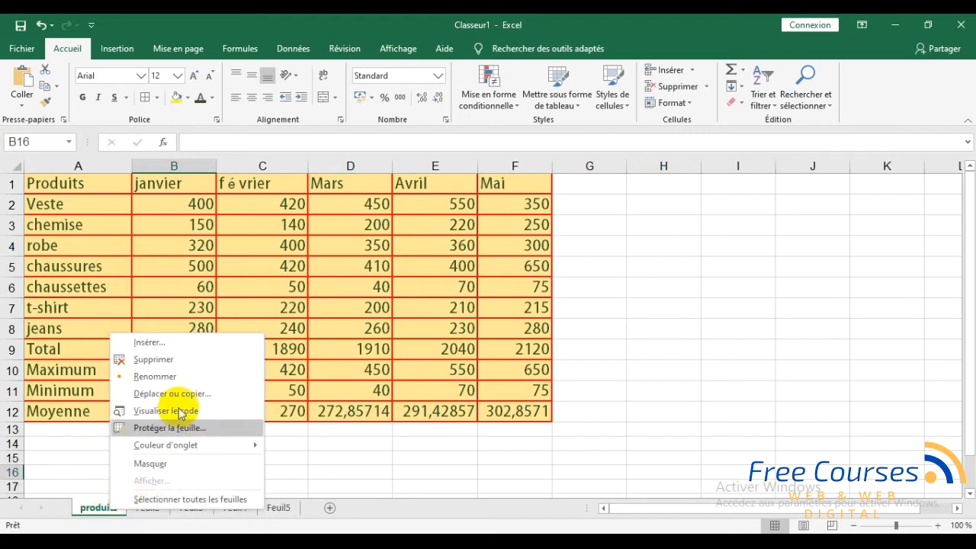
{"action": "left_click", "coordinate": [156, 376]}
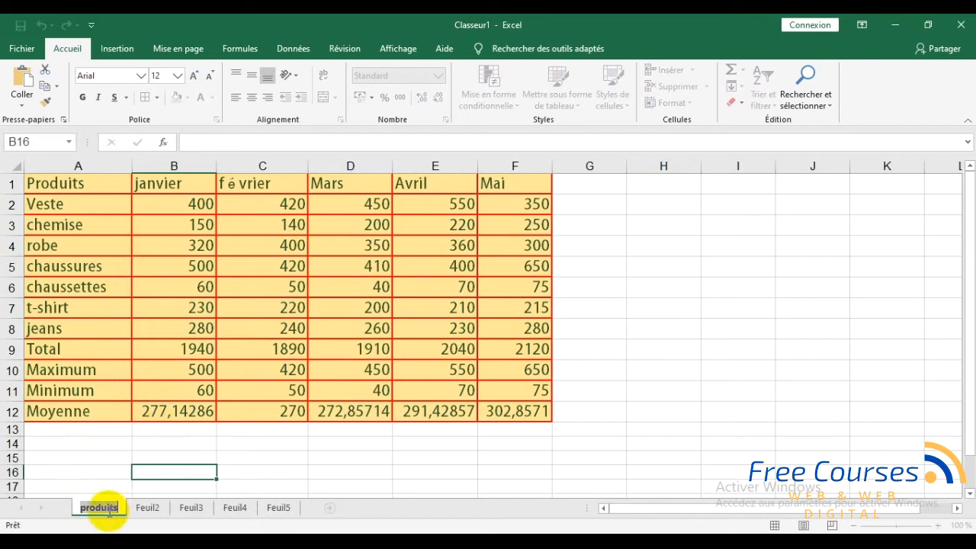
{"action": "left_click", "coordinate": [303, 455]}
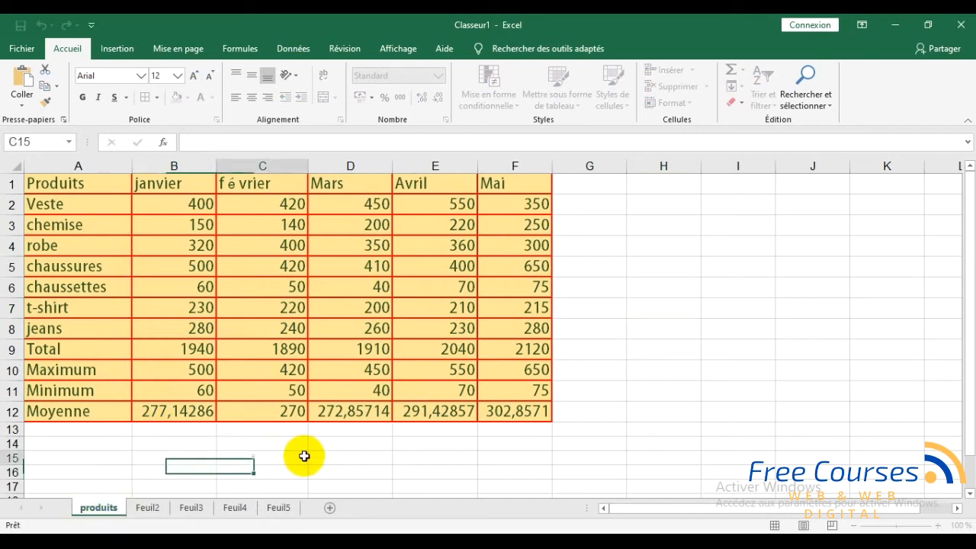
{"action": "right_click", "coordinate": [108, 510]}
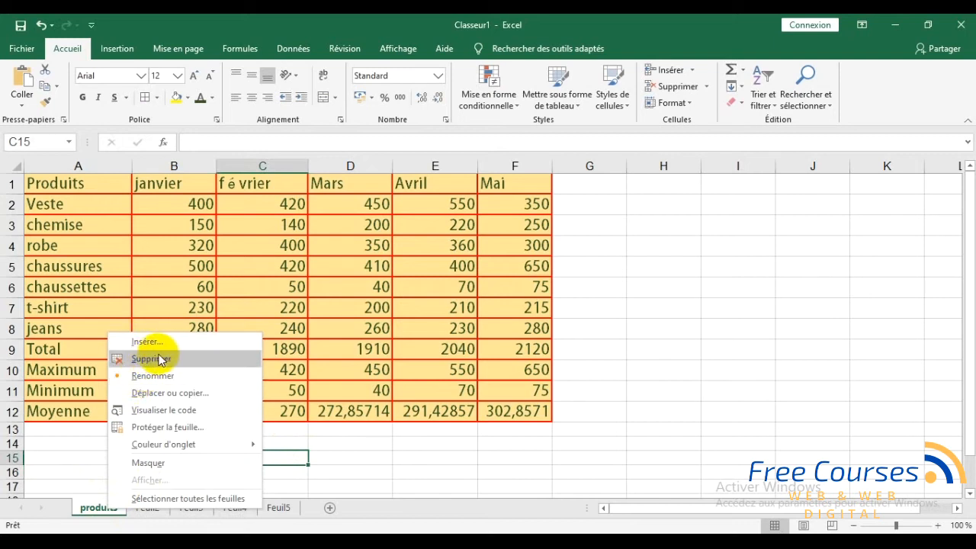
{"action": "left_click", "coordinate": [364, 463]}
{"action": "left_click", "coordinate": [128, 471]}
{"action": "left_click", "coordinate": [166, 459]}
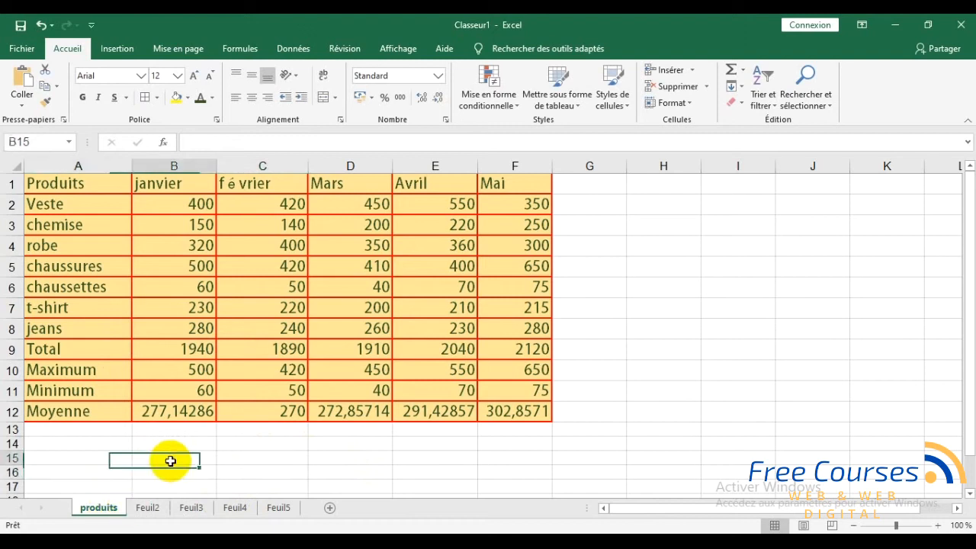
{"action": "left_click", "coordinate": [281, 456]}
{"action": "left_click", "coordinate": [106, 441]}
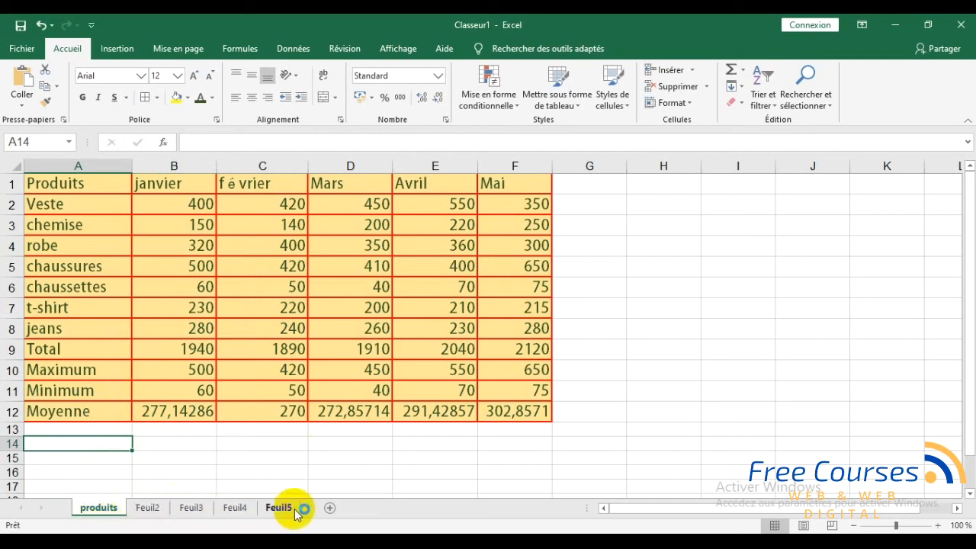
Set the tab colour of the produits worksheet to the standard light green.
{"action": "left_click", "coordinate": [99, 509]}
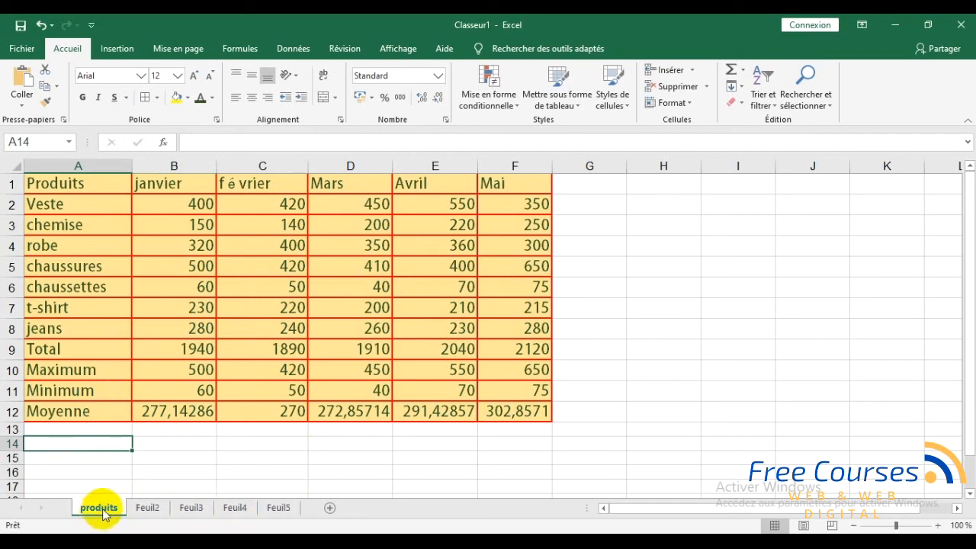
{"action": "right_click", "coordinate": [103, 509]}
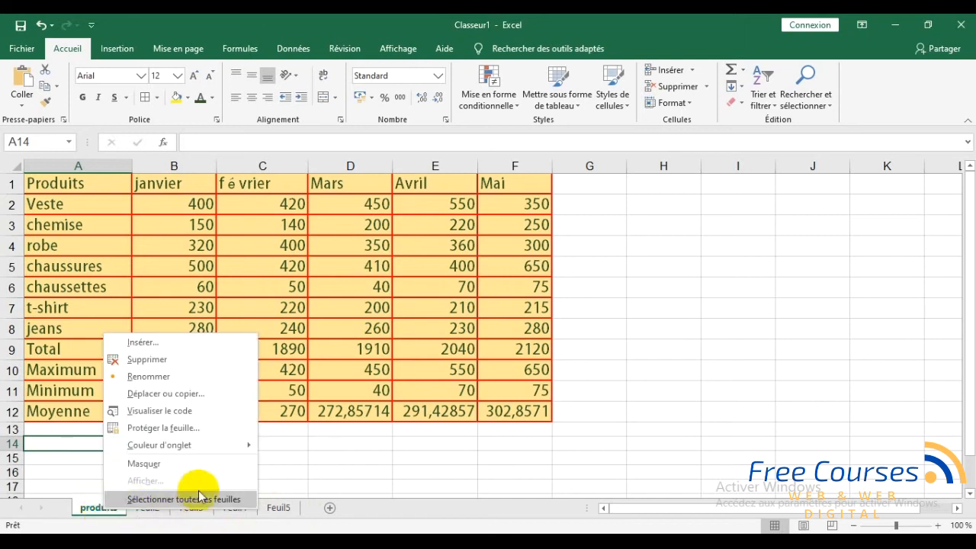
{"action": "mouse_move", "coordinate": [199, 447]}
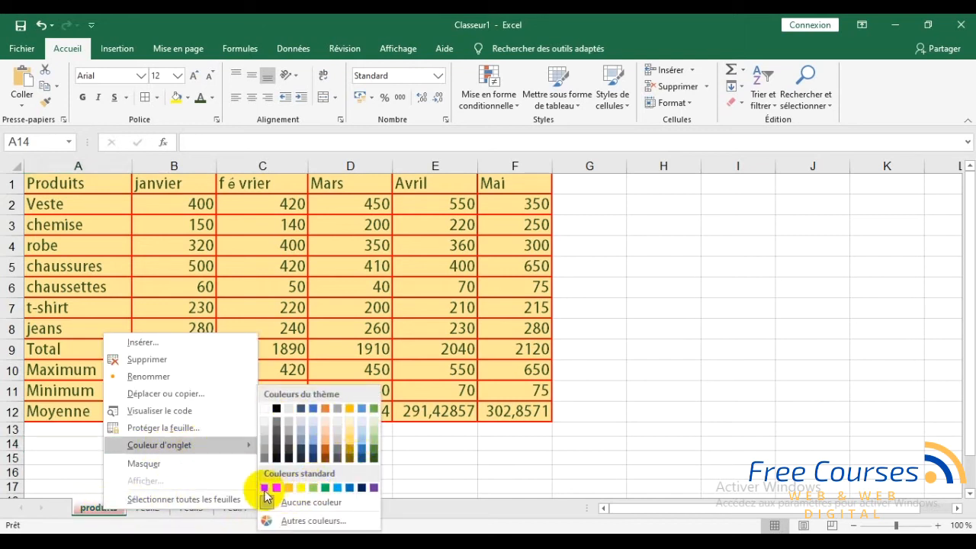
{"action": "left_click", "coordinate": [313, 487]}
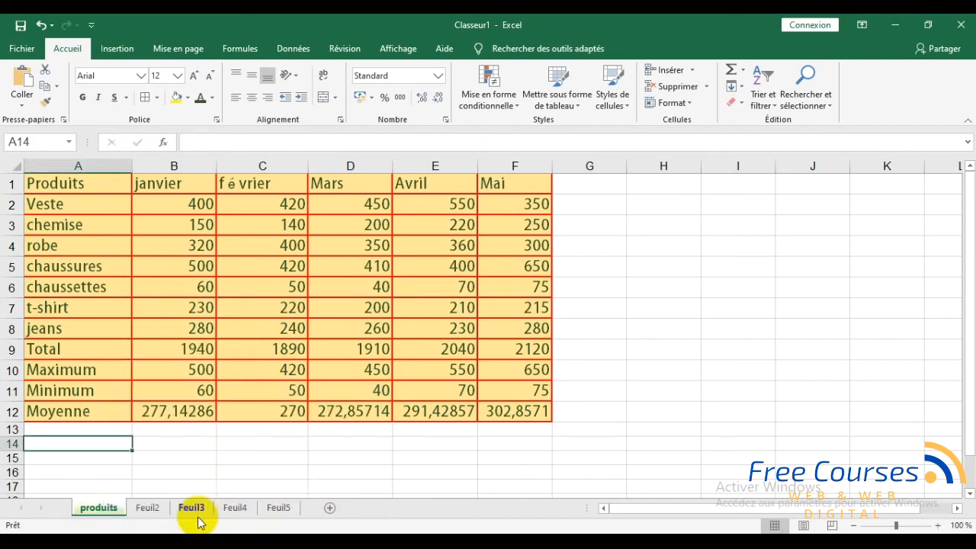
Set the tab colour of Feuil2 to a darker theme blue and of Feuil3 to a darker theme gold.
{"action": "left_click", "coordinate": [152, 513]}
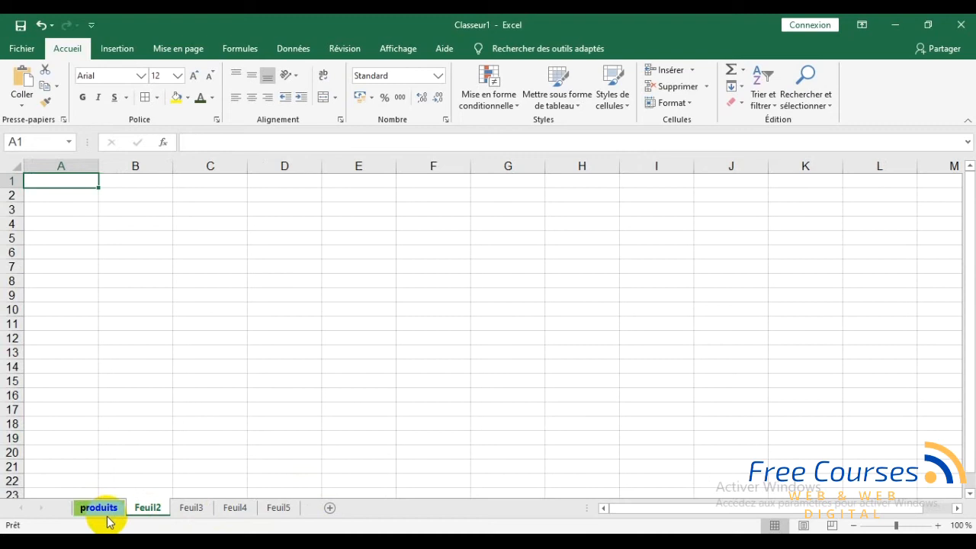
{"action": "right_click", "coordinate": [145, 513]}
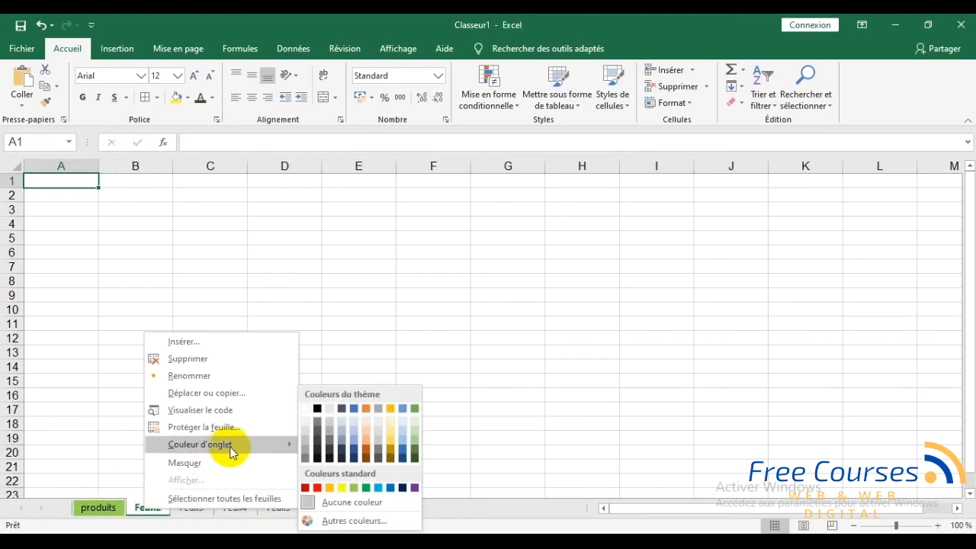
{"action": "left_click", "coordinate": [353, 455]}
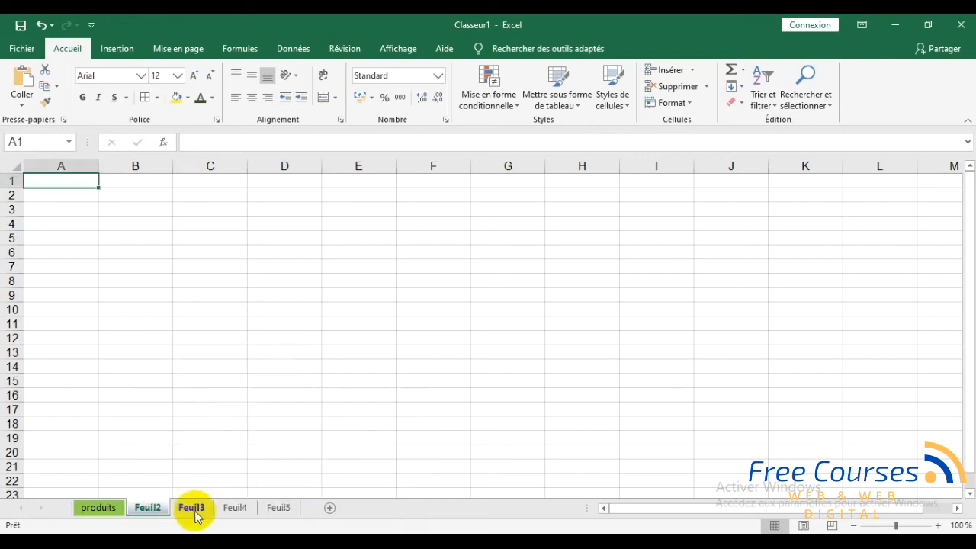
{"action": "left_click", "coordinate": [192, 510]}
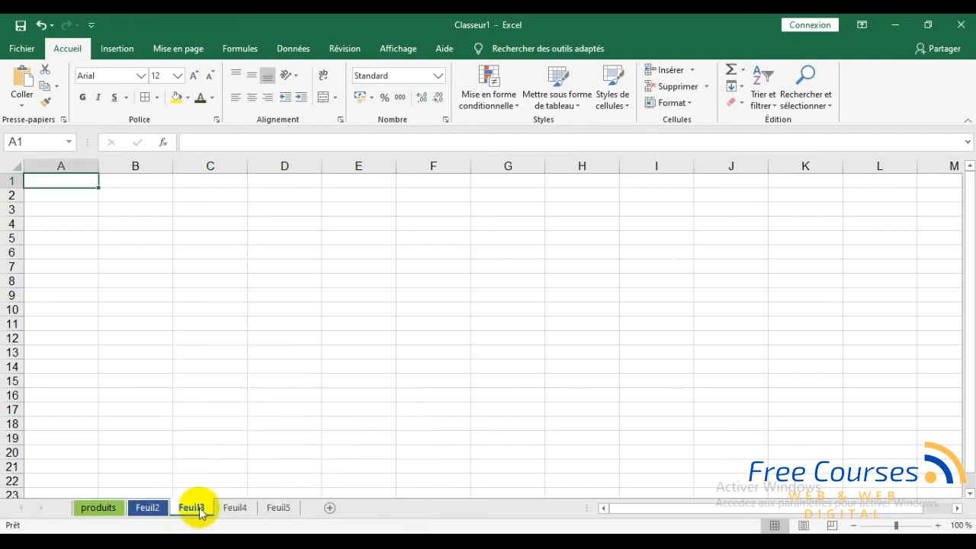
{"action": "right_click", "coordinate": [195, 509]}
{"action": "mouse_move", "coordinate": [257, 447]}
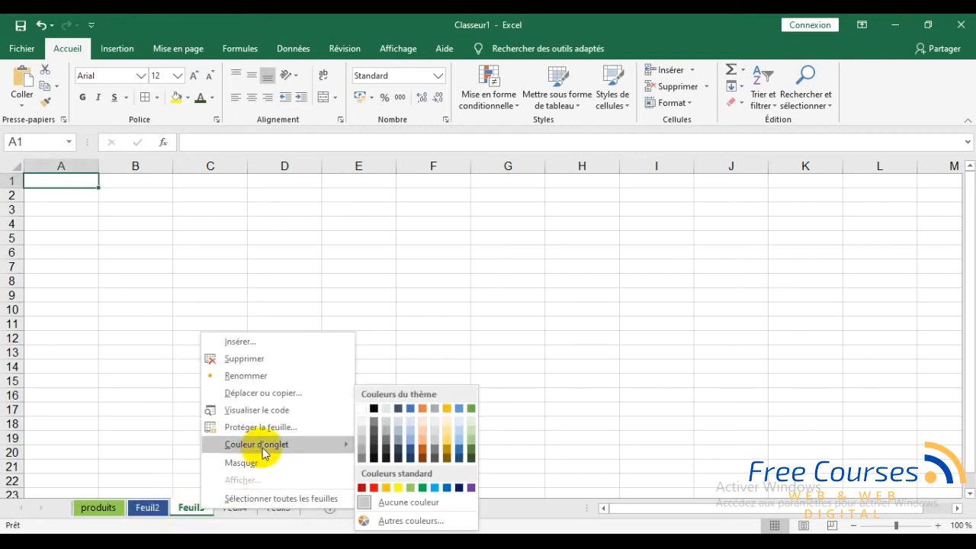
{"action": "left_click", "coordinate": [451, 456]}
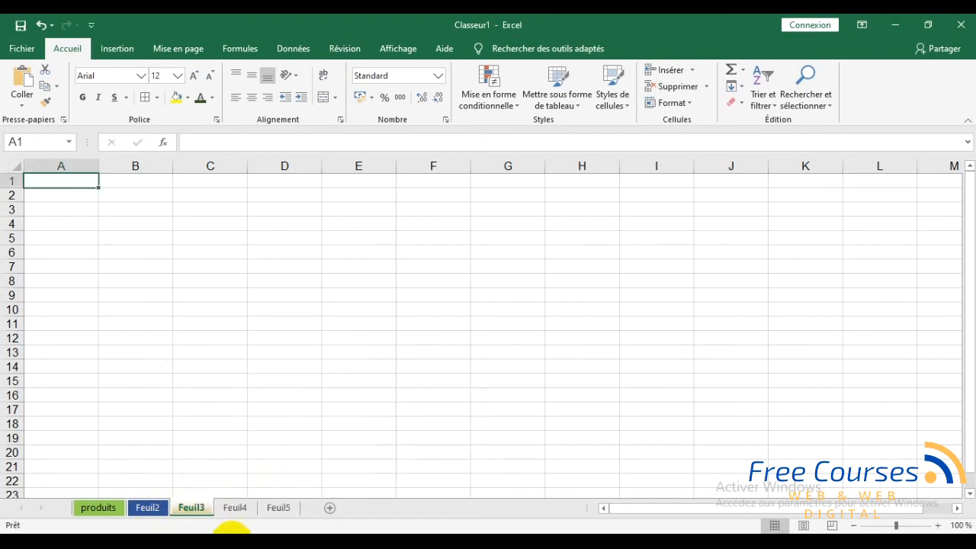
Set the tab colour of Feuil4 to a darker shade of the lighter theme blue and of Feuil5 to standard dark red.
{"action": "left_click", "coordinate": [236, 511]}
{"action": "right_click", "coordinate": [236, 509]}
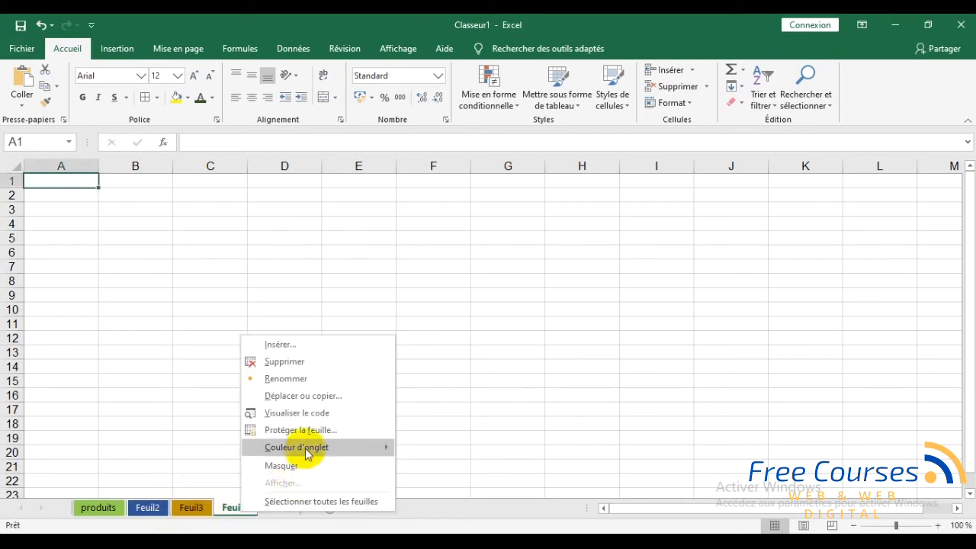
{"action": "mouse_move", "coordinate": [305, 446]}
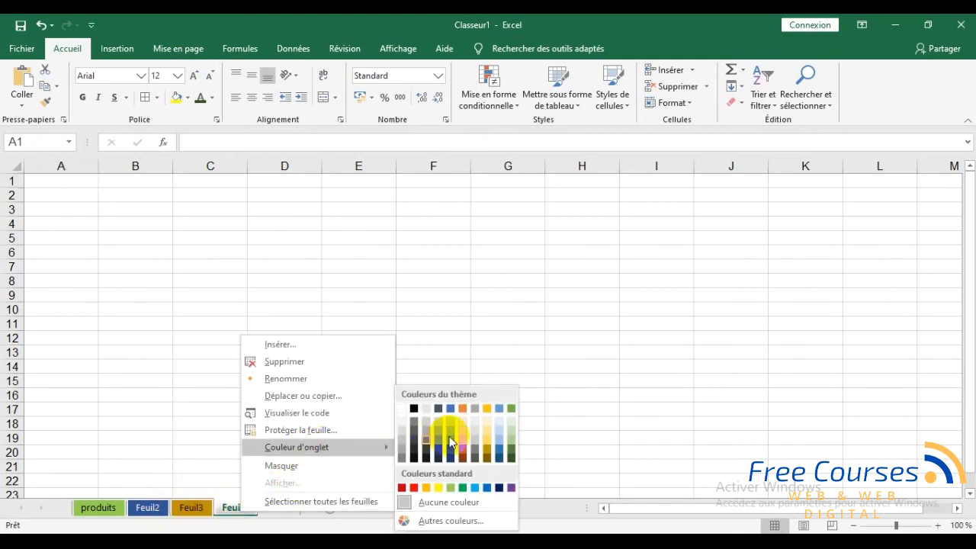
{"action": "left_click", "coordinate": [506, 451]}
{"action": "right_click", "coordinate": [283, 509]}
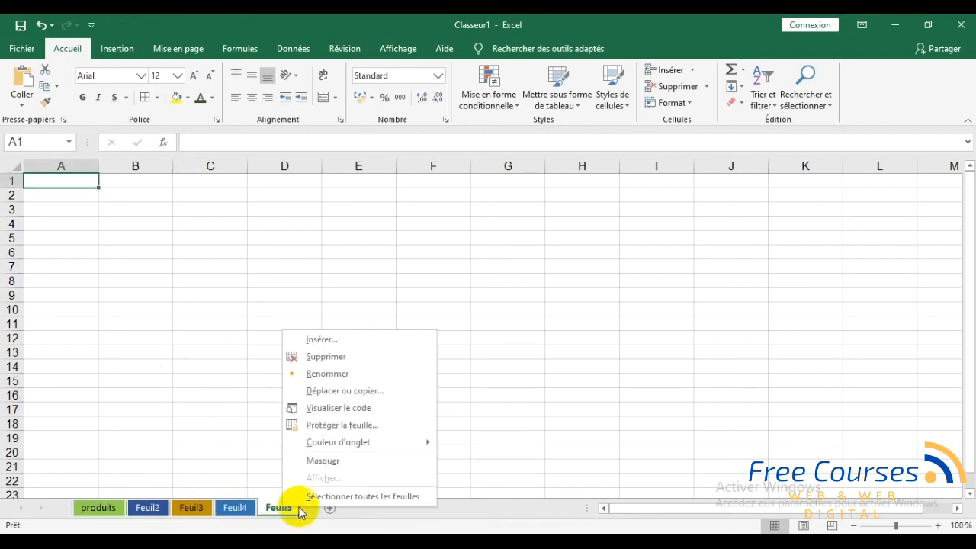
{"action": "mouse_move", "coordinate": [352, 450]}
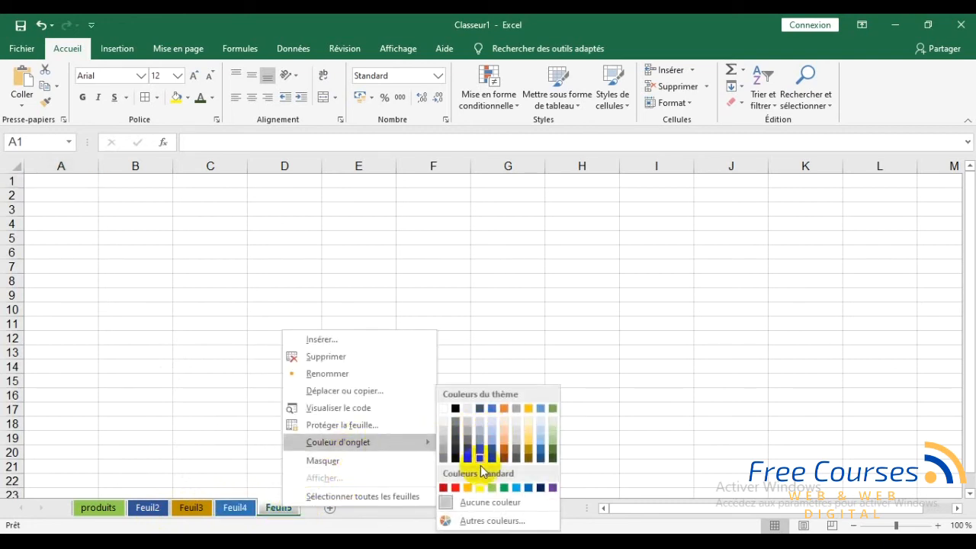
{"action": "left_click", "coordinate": [446, 489]}
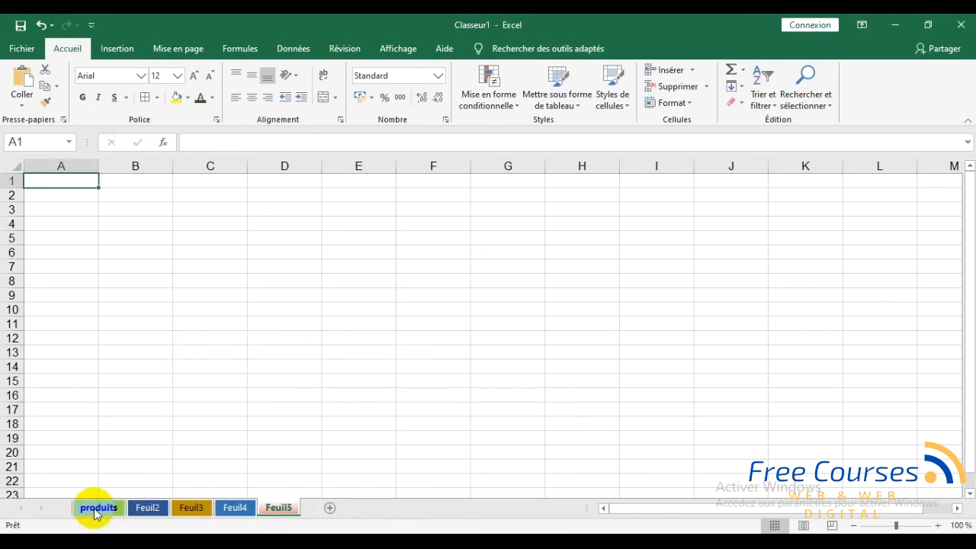
Examine the coloured worksheet tabs by switching between sheets, and review the table on the produits sheet.
{"action": "left_click", "coordinate": [98, 508]}
{"action": "left_click", "coordinate": [256, 459]}
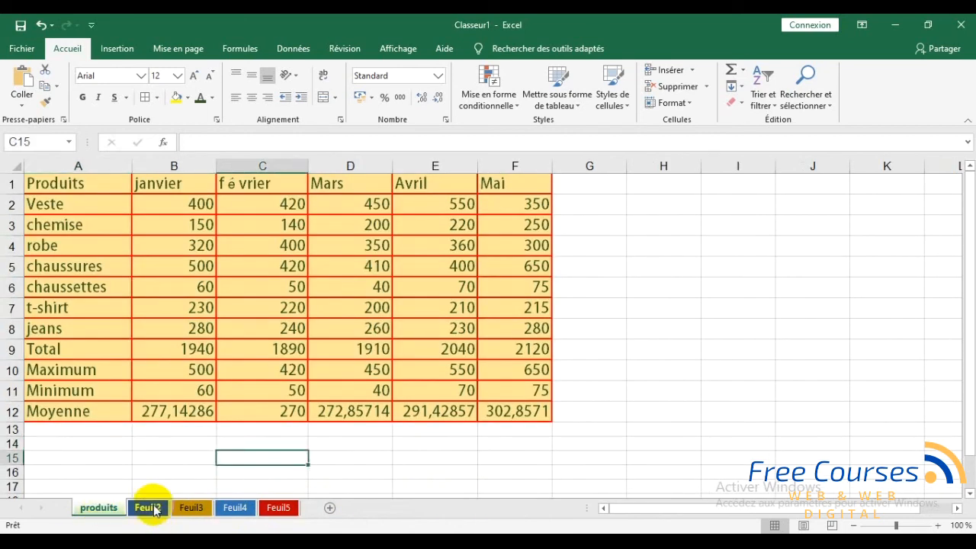
{"action": "left_click", "coordinate": [192, 507]}
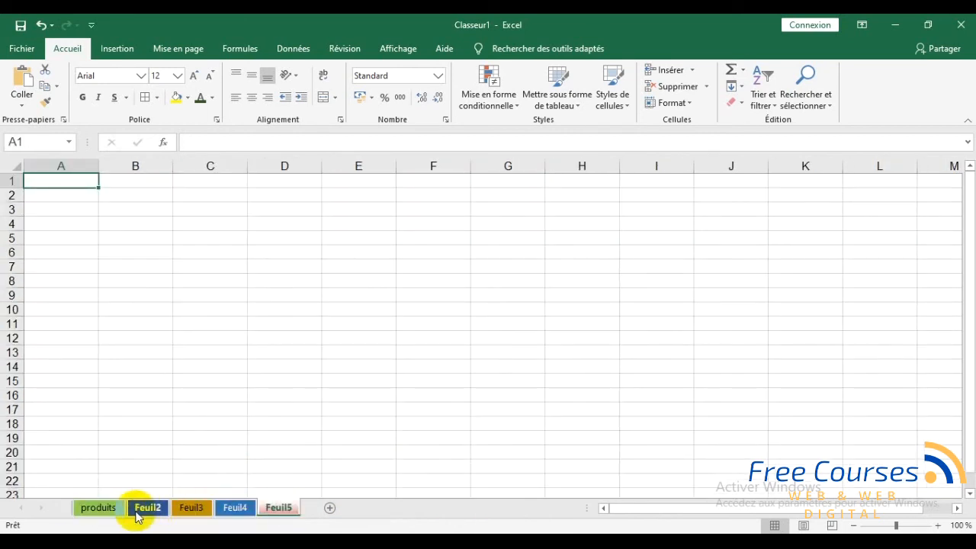
{"action": "left_click", "coordinate": [100, 507]}
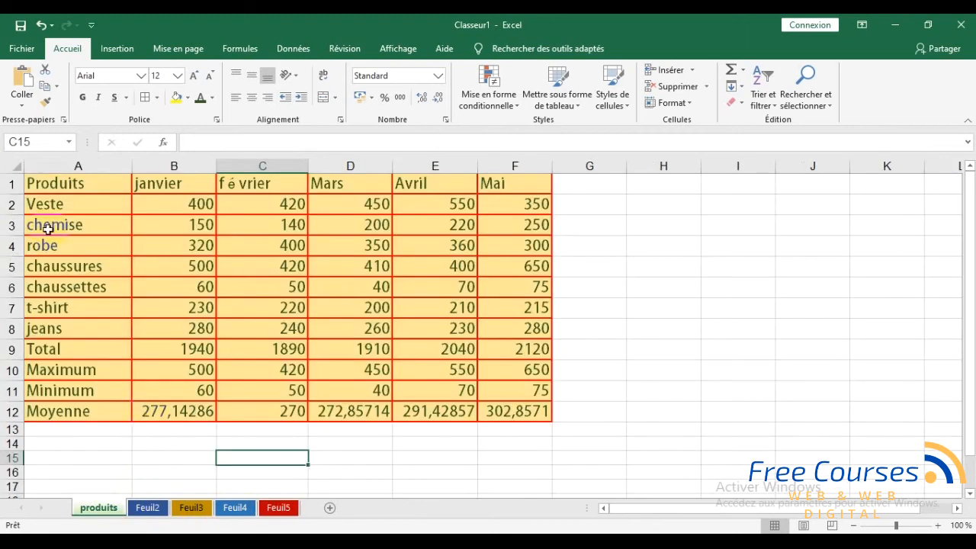
{"action": "left_click", "coordinate": [601, 270]}
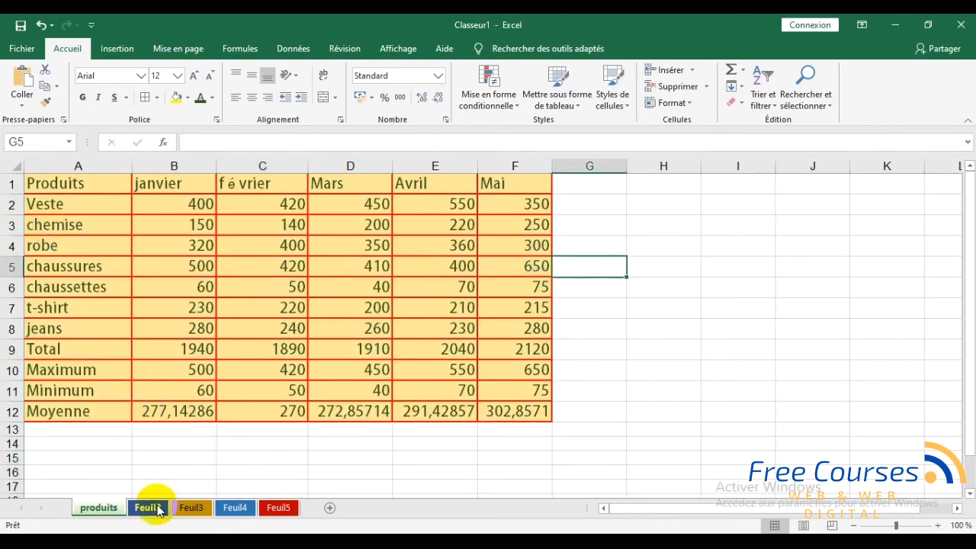
{"action": "left_click", "coordinate": [102, 445]}
{"action": "left_click", "coordinate": [158, 242]}
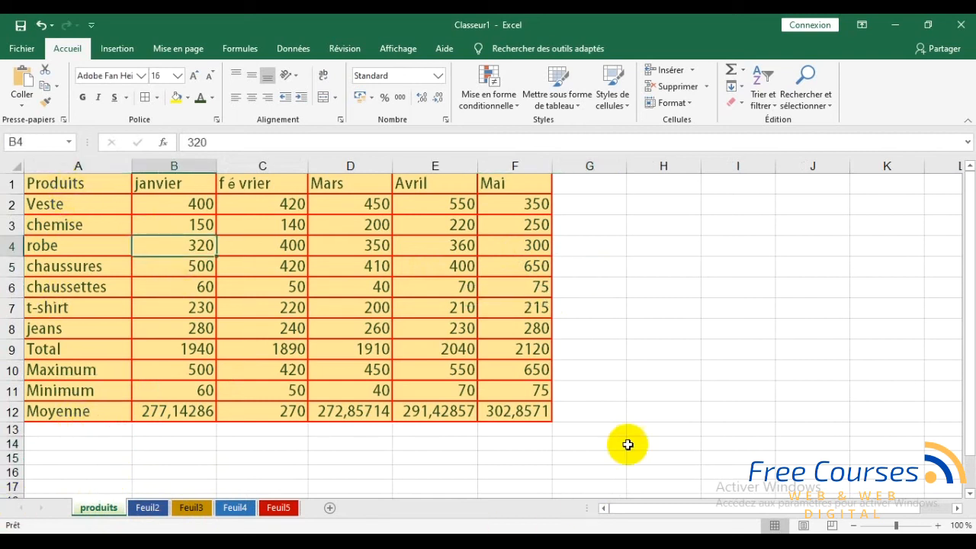
{"action": "left_click", "coordinate": [619, 364]}
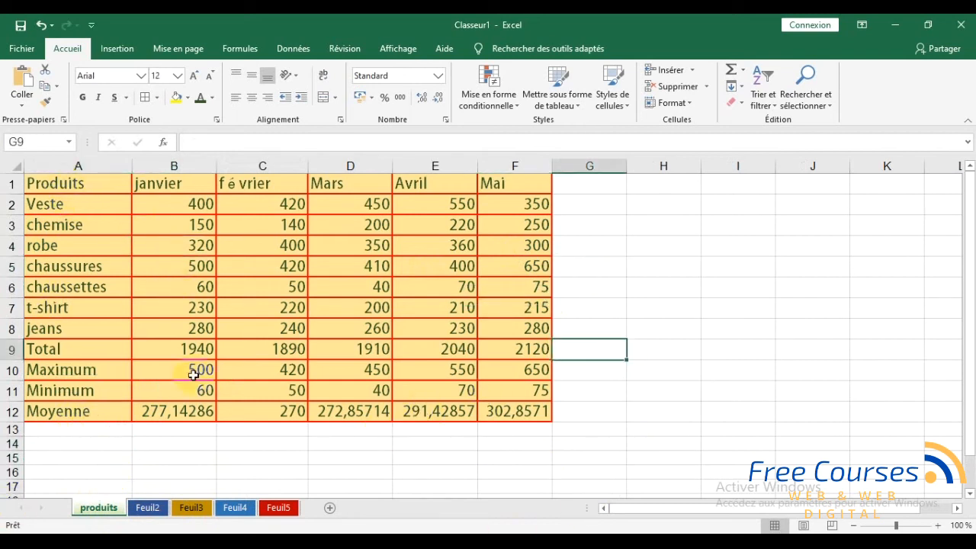
{"action": "left_click", "coordinate": [174, 441]}
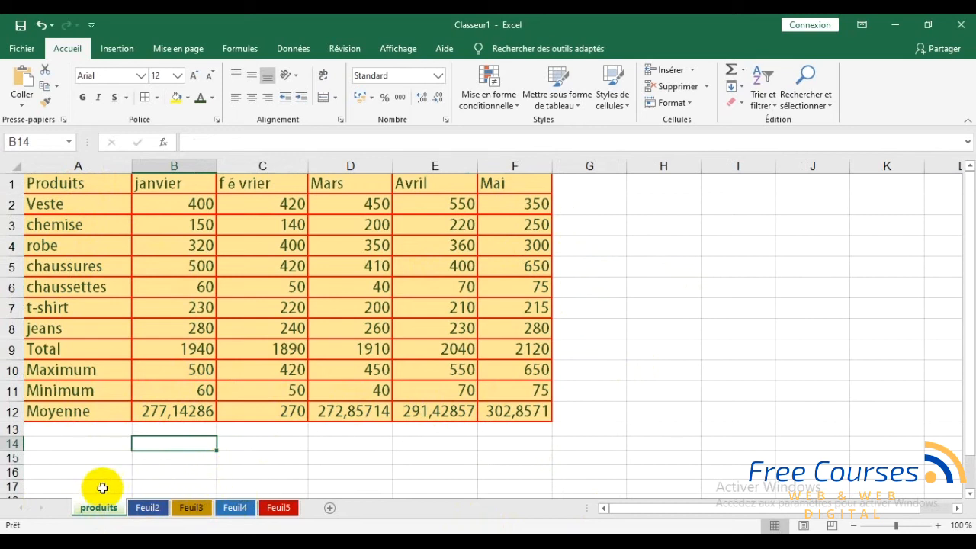
{"action": "left_click", "coordinate": [296, 430]}
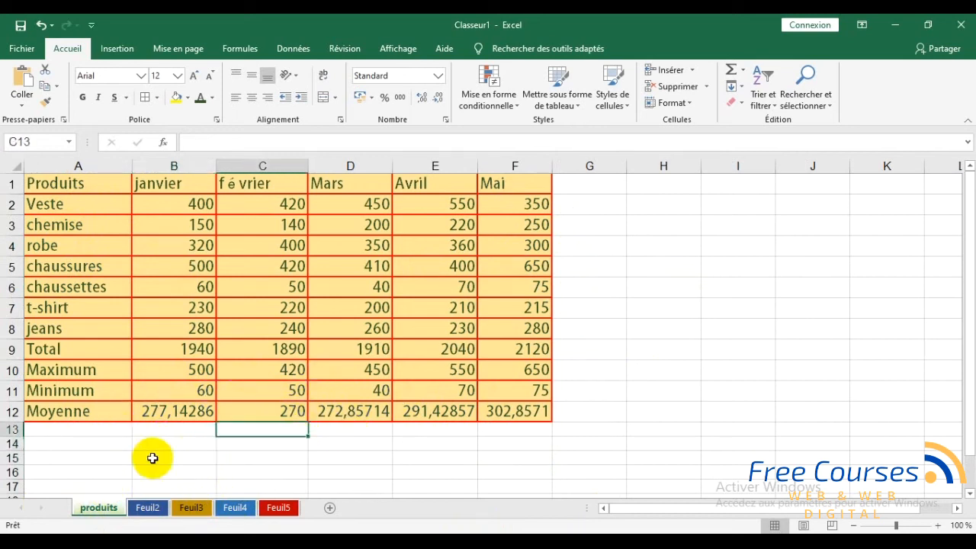
{"action": "left_click", "coordinate": [153, 457]}
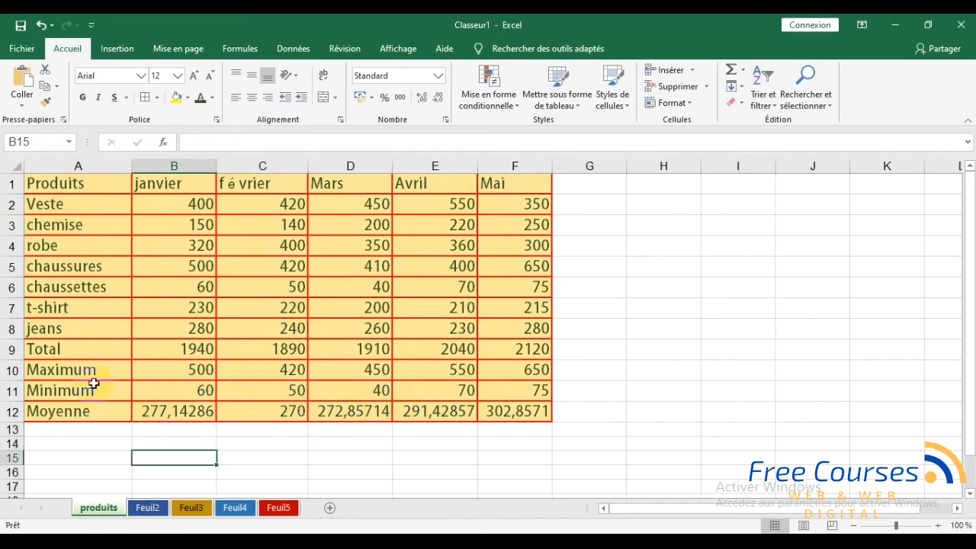
Protect the produits worksheet and its locked cells with a sheet password, entering the password again as confirmation.
{"action": "right_click", "coordinate": [95, 513]}
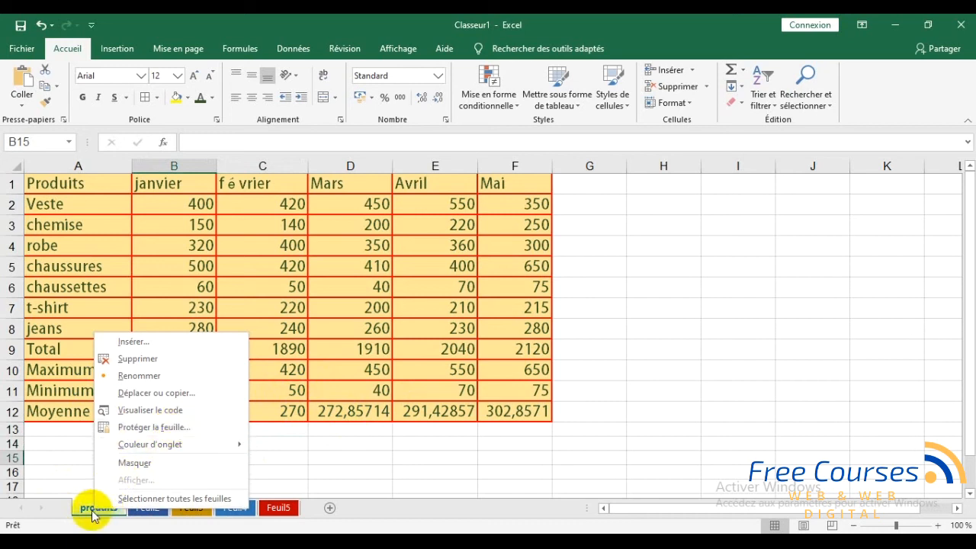
{"action": "key", "text": "Escape"}
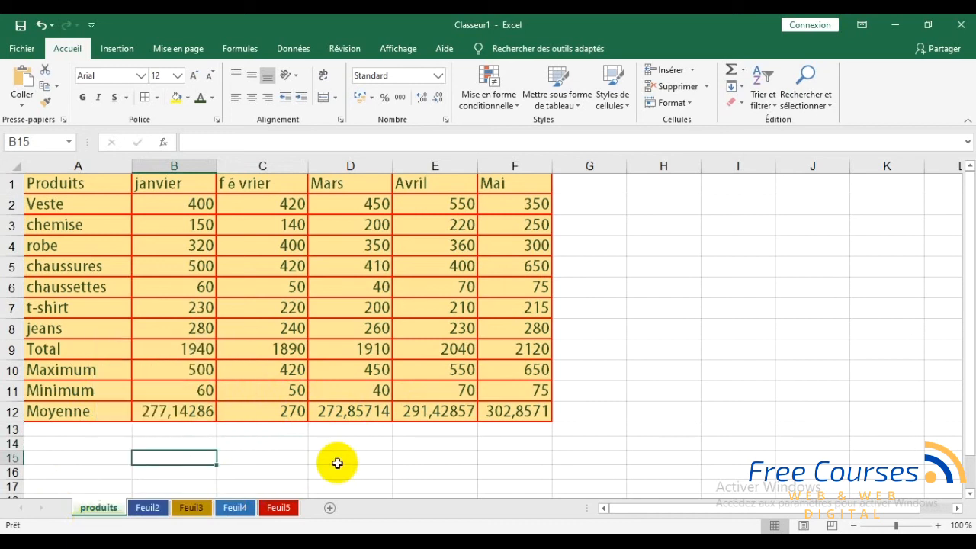
{"action": "right_click", "coordinate": [98, 505]}
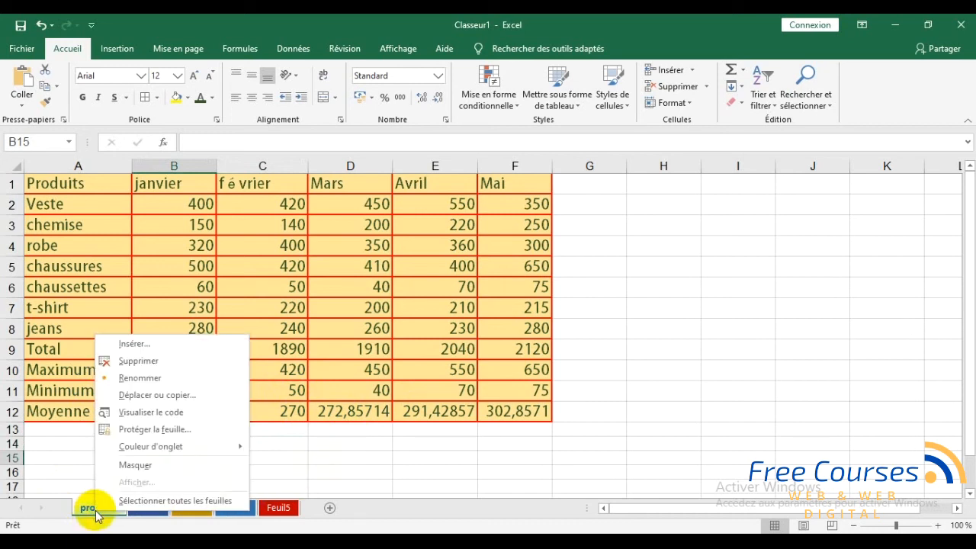
{"action": "left_click", "coordinate": [136, 426]}
{"action": "left_click_drag", "start_coordinate": [169, 311], "coordinate": [324, 270]}
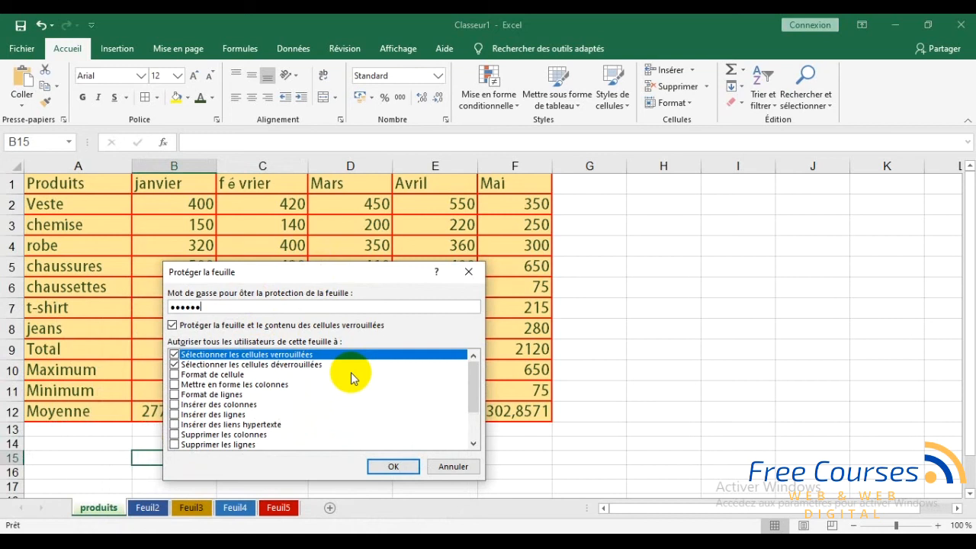
{"action": "left_click", "coordinate": [391, 466]}
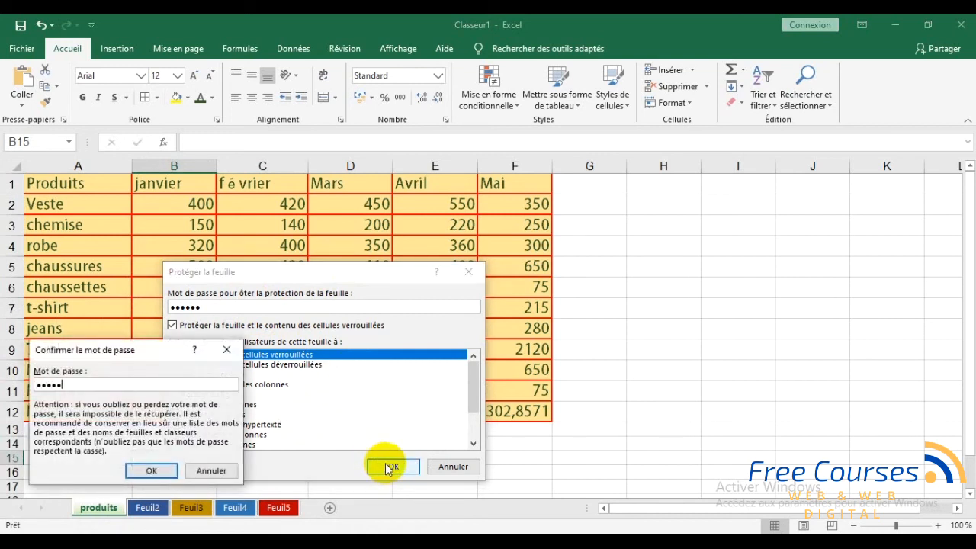
{"action": "left_click", "coordinate": [146, 469]}
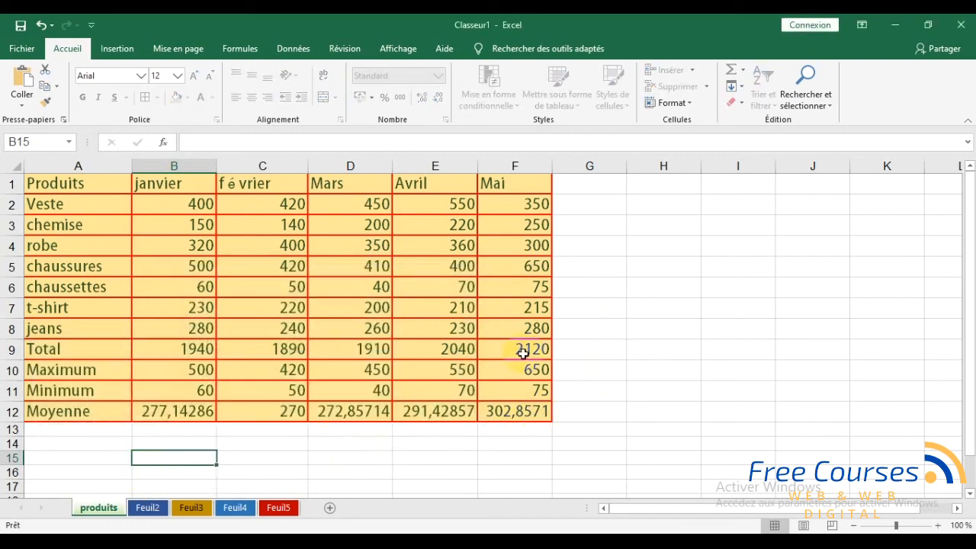
Try to enter the letter a in cell H6 of the protected produits worksheet, several times.
{"action": "left_click", "coordinate": [624, 343]}
{"action": "left_click", "coordinate": [632, 327]}
{"action": "left_click", "coordinate": [622, 266]}
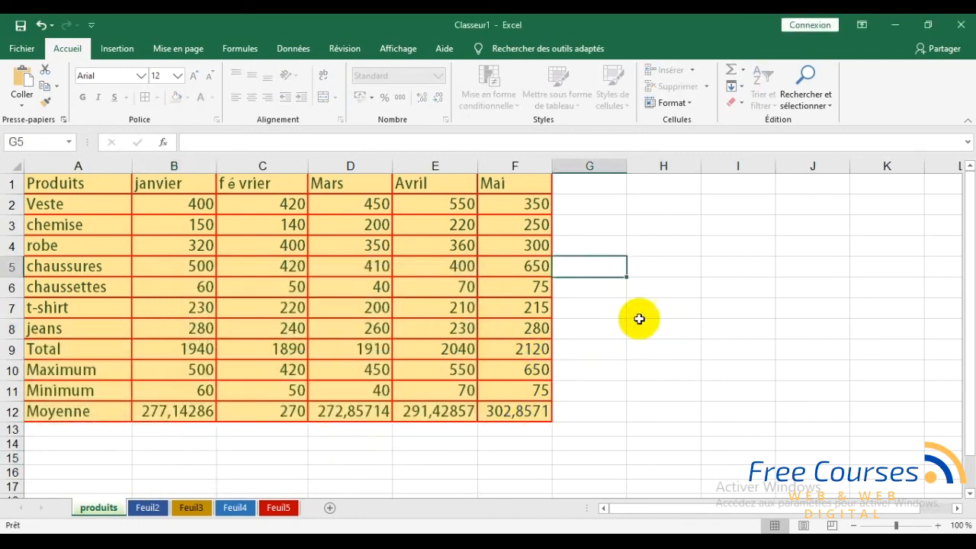
{"action": "left_click", "coordinate": [654, 293]}
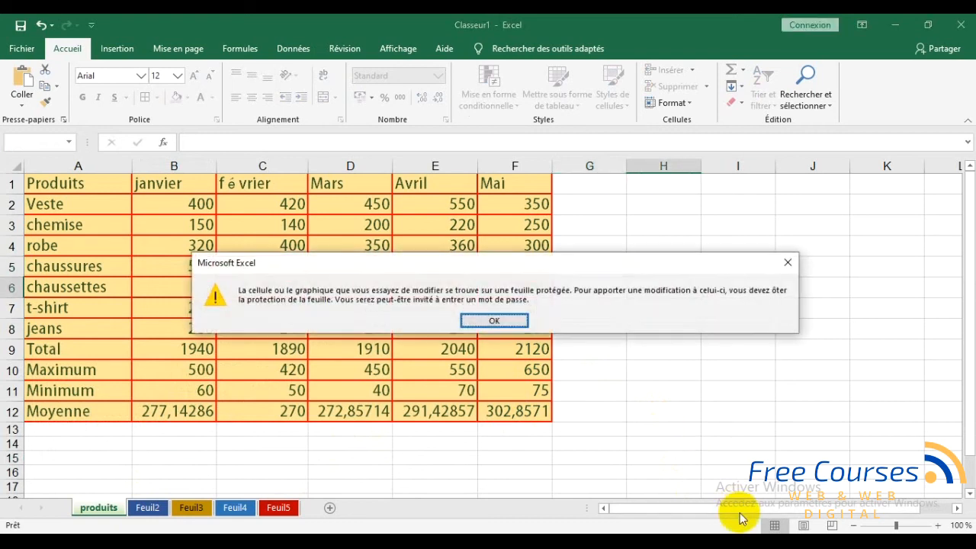
{"action": "key", "text": "Return"}
{"action": "key", "text": "a"}
{"action": "key", "text": "Return"}
{"action": "key", "text": "a"}
{"action": "key", "text": "Return"}
{"action": "key", "text": "a"}
{"action": "key", "text": "Return"}
{"action": "key", "text": "a"}
{"action": "key", "text": "Return"}
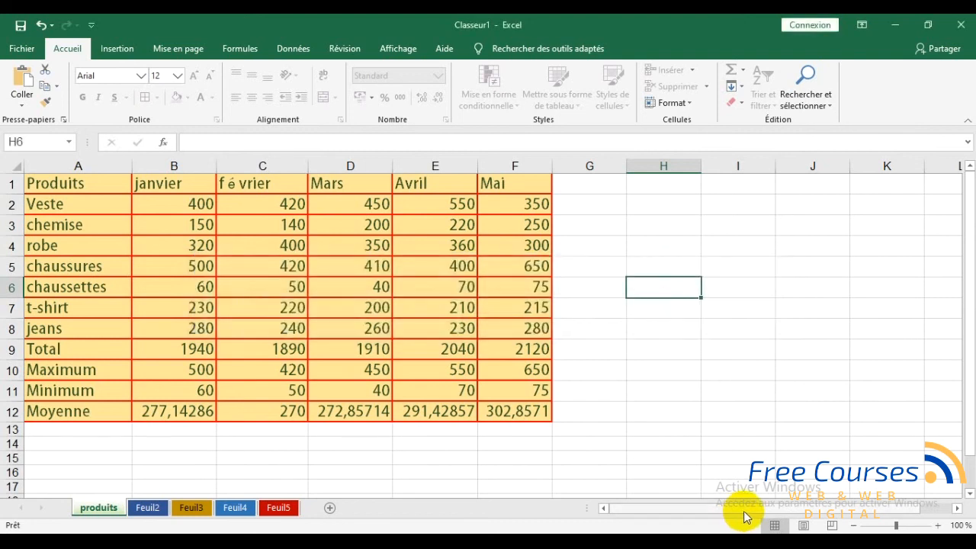
Remove the protection from the produits worksheet by entering the sheet password.
{"action": "left_click", "coordinate": [148, 458]}
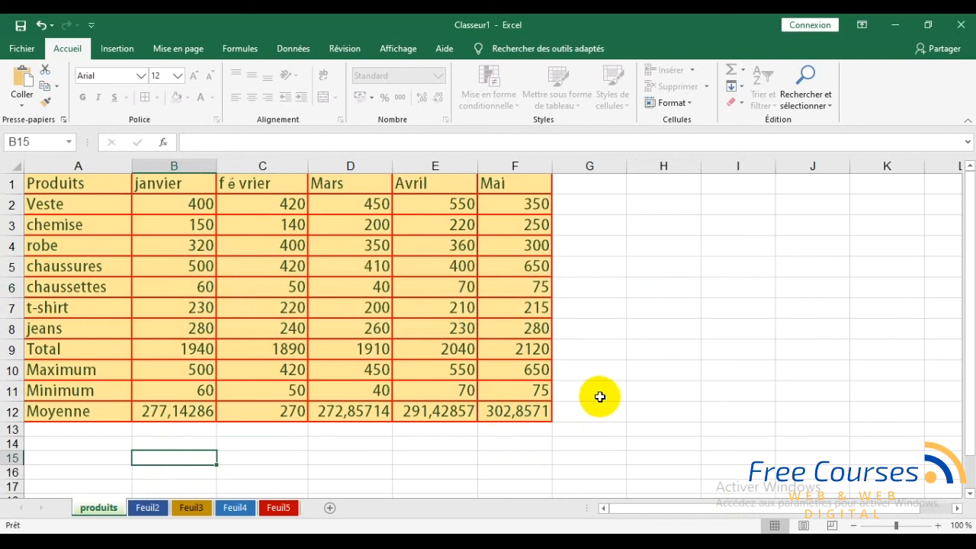
{"action": "right_click", "coordinate": [107, 510]}
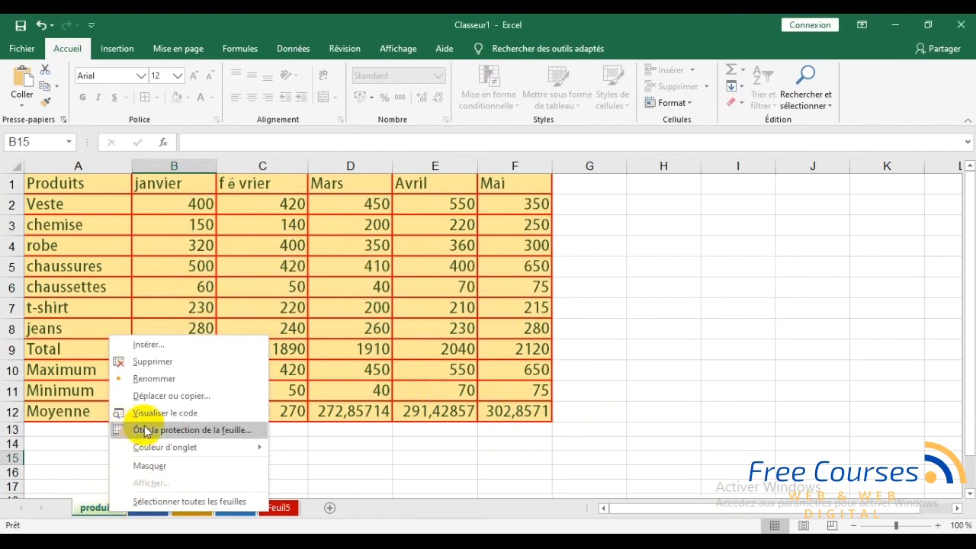
{"action": "left_click", "coordinate": [204, 432]}
{"action": "type", "text": "•••"}
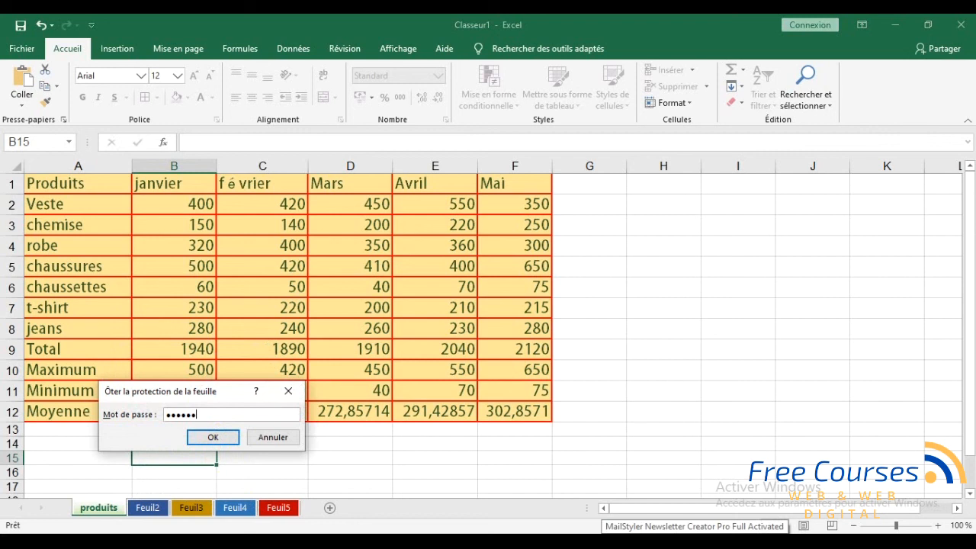
{"action": "left_click", "coordinate": [202, 436]}
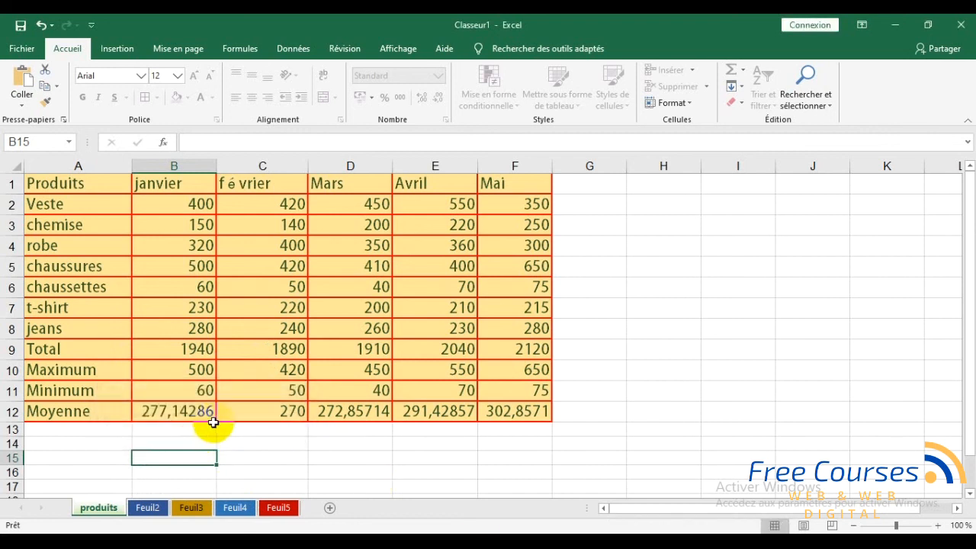
Enter the text liste in cell H7 of the unprotected sheet and delete it again.
{"action": "left_click", "coordinate": [650, 306]}
{"action": "type", "text": "l"}
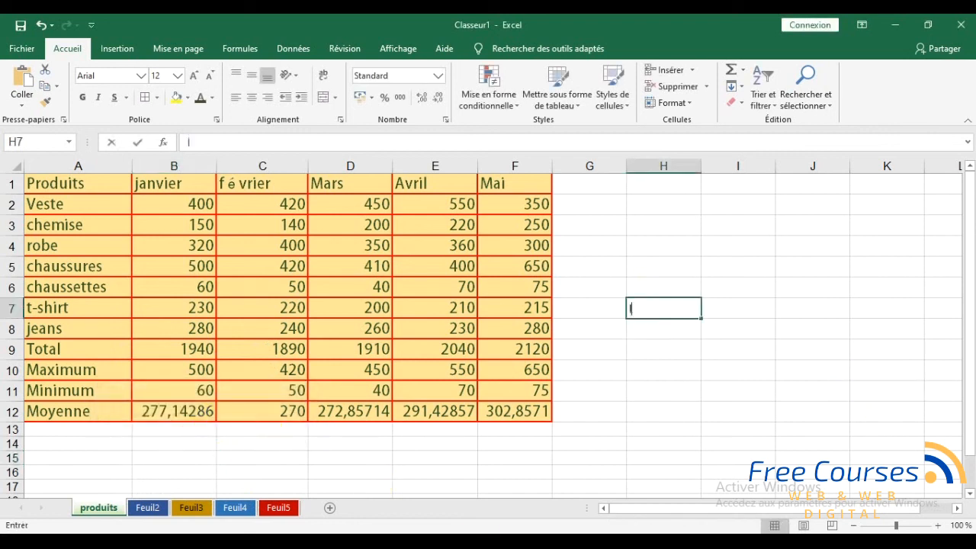
{"action": "type", "text": "iste"}
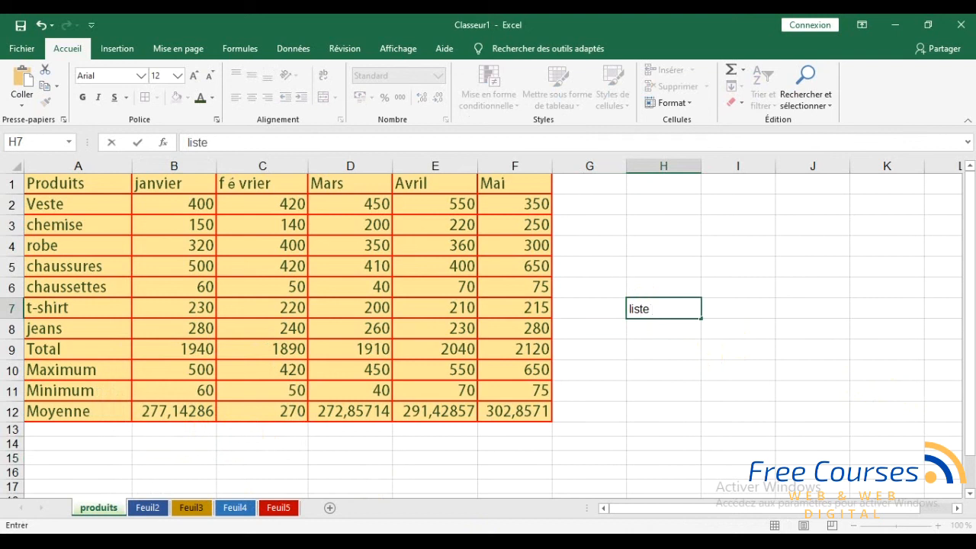
{"action": "key", "text": "Return"}
{"action": "left_click", "coordinate": [653, 308]}
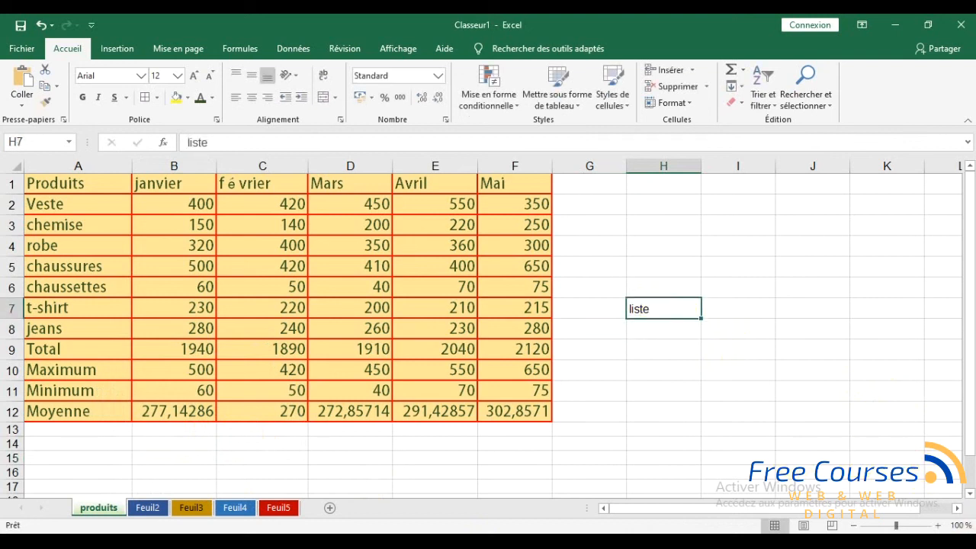
{"action": "key", "text": "Delete"}
{"action": "left_click", "coordinate": [665, 392]}
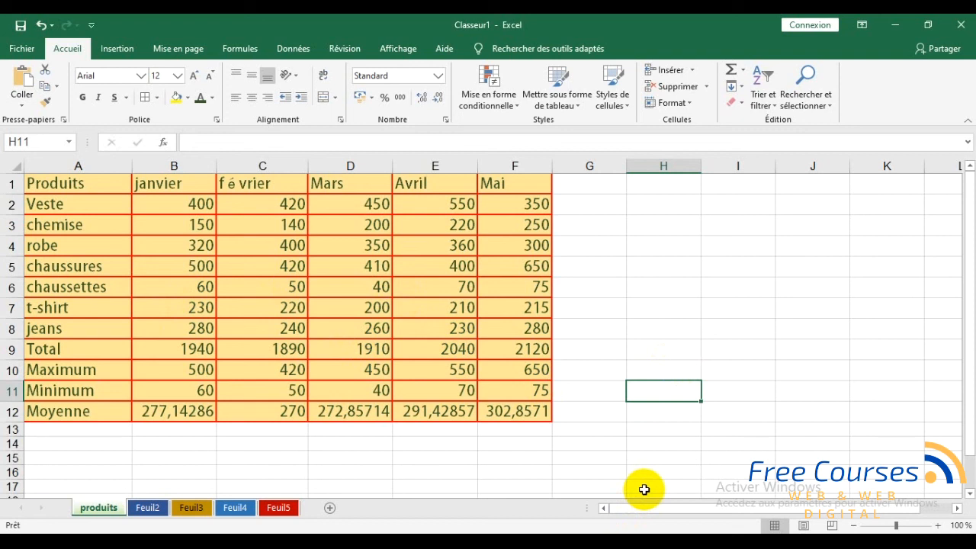
{"action": "left_click", "coordinate": [104, 470]}
{"action": "left_click", "coordinate": [89, 441]}
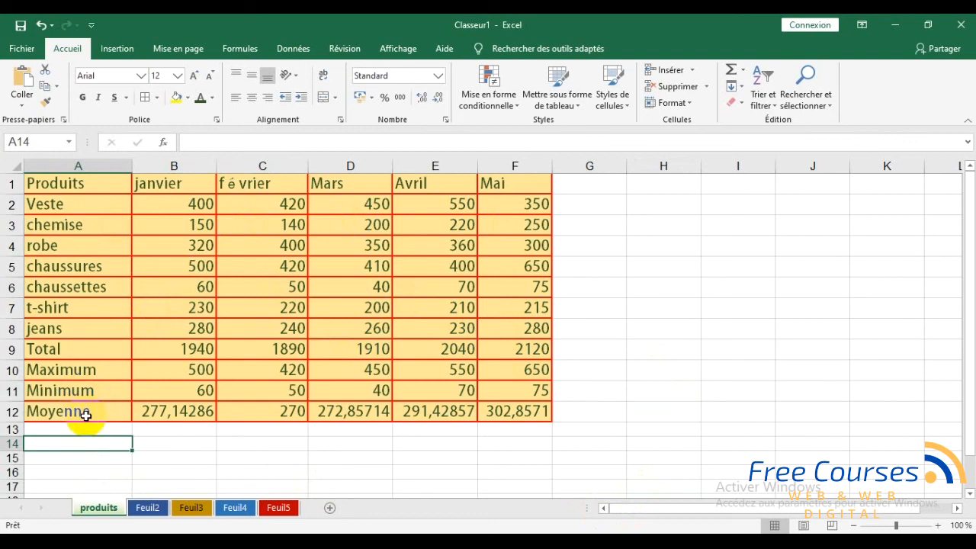
{"action": "left_click", "coordinate": [81, 468]}
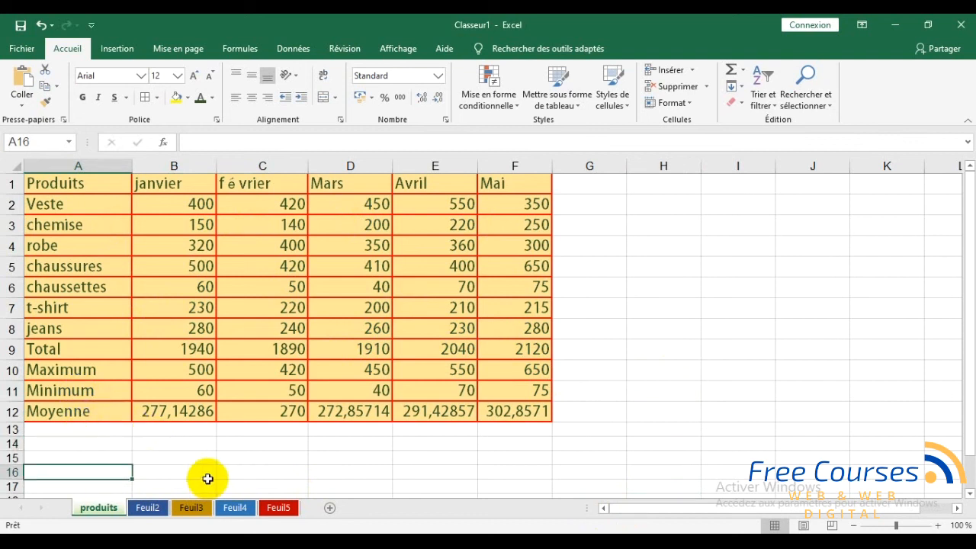
{"action": "left_click", "coordinate": [137, 444]}
{"action": "left_click", "coordinate": [69, 442]}
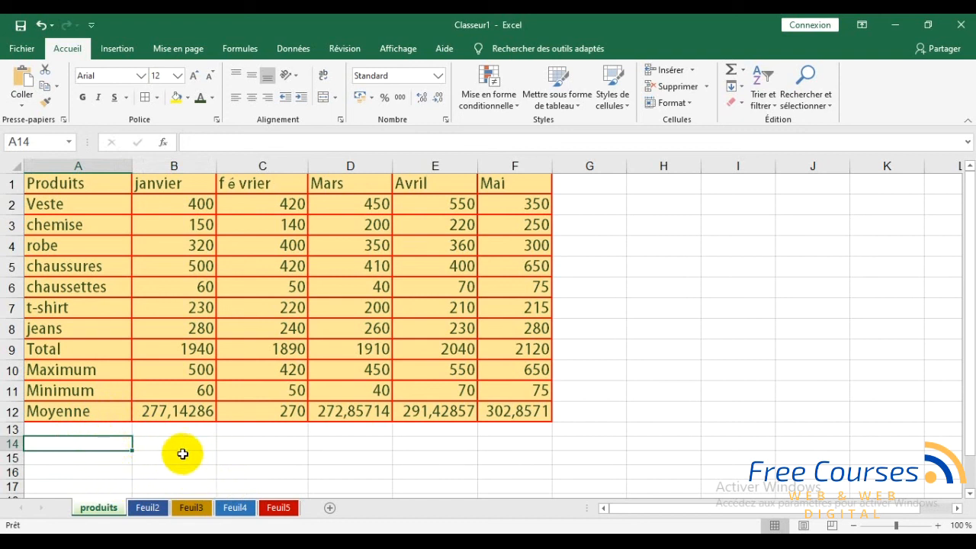
{"action": "left_click_drag", "start_coordinate": [183, 455], "coordinate": [186, 449]}
{"action": "left_click", "coordinate": [97, 457]}
{"action": "left_click", "coordinate": [100, 442]}
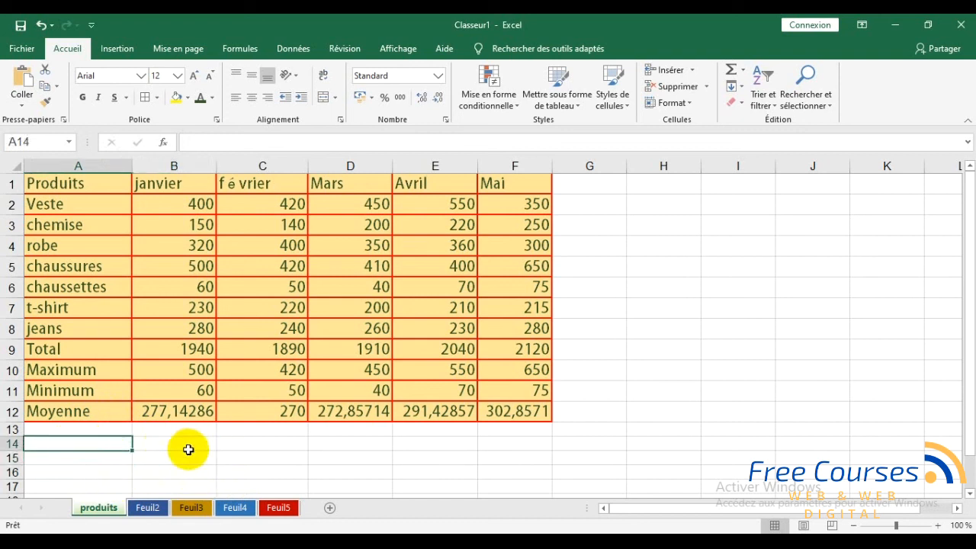
Hide the produits worksheet and look through the remaining sheets Feuil2 to Feuil5.
{"action": "right_click", "coordinate": [105, 516]}
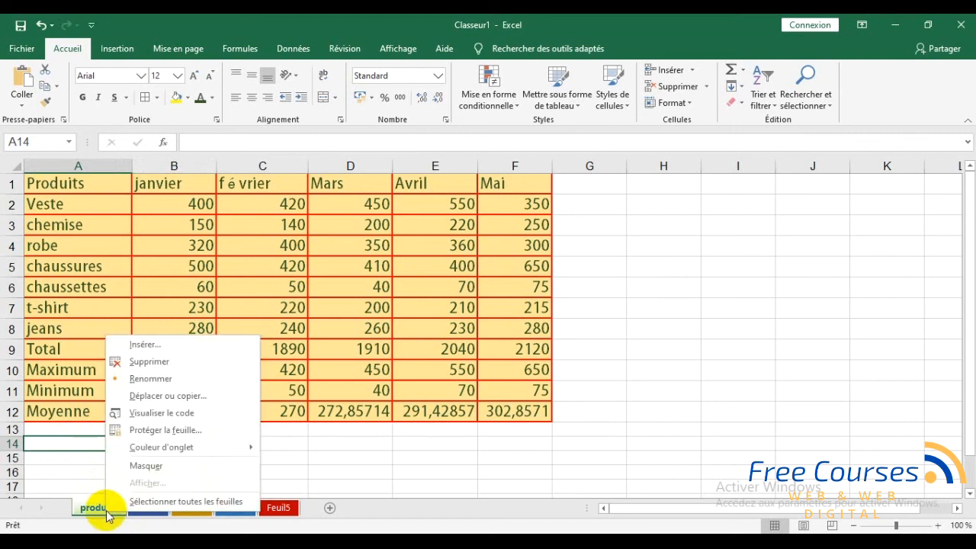
{"action": "left_click", "coordinate": [329, 468]}
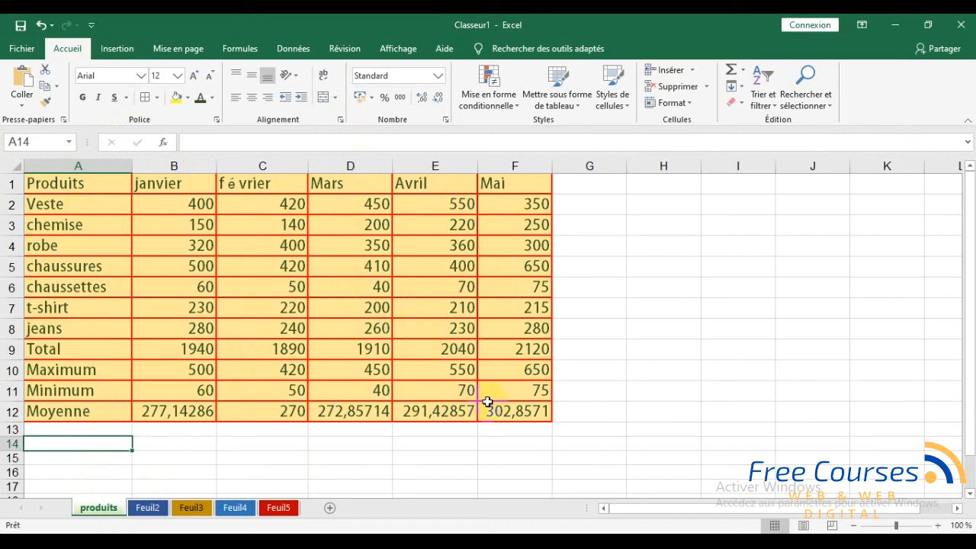
{"action": "right_click", "coordinate": [106, 511]}
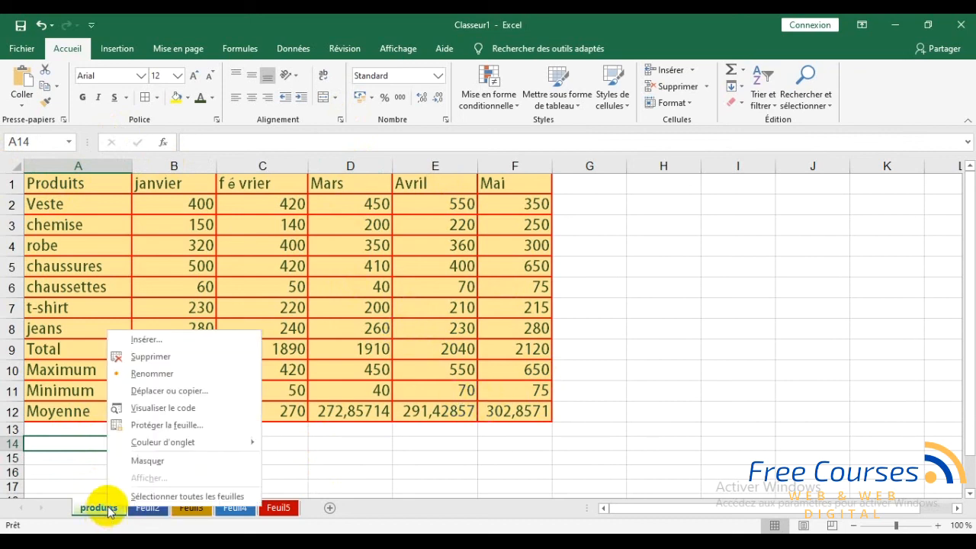
{"action": "key", "text": "Escape"}
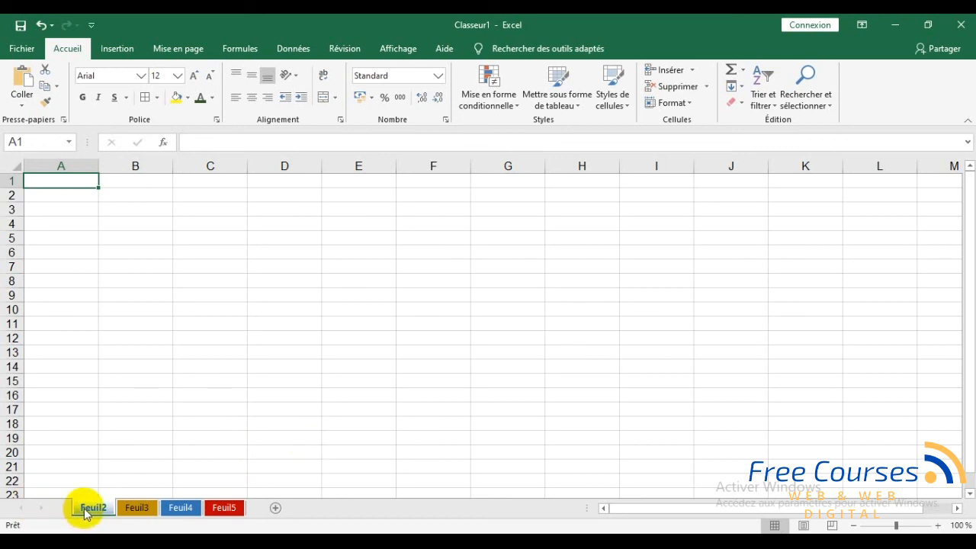
{"action": "left_click", "coordinate": [136, 509]}
{"action": "left_click", "coordinate": [187, 514]}
{"action": "left_click", "coordinate": [230, 512]}
{"action": "left_click", "coordinate": [136, 507]}
{"action": "left_click", "coordinate": [96, 510]}
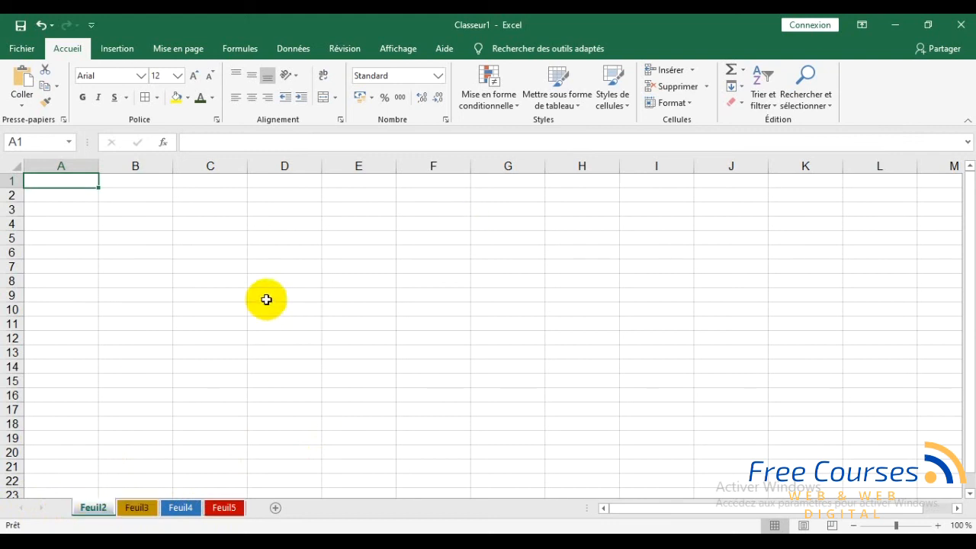
Unhide the produits worksheet from the list of hidden sheets.
{"action": "right_click", "coordinate": [76, 512]}
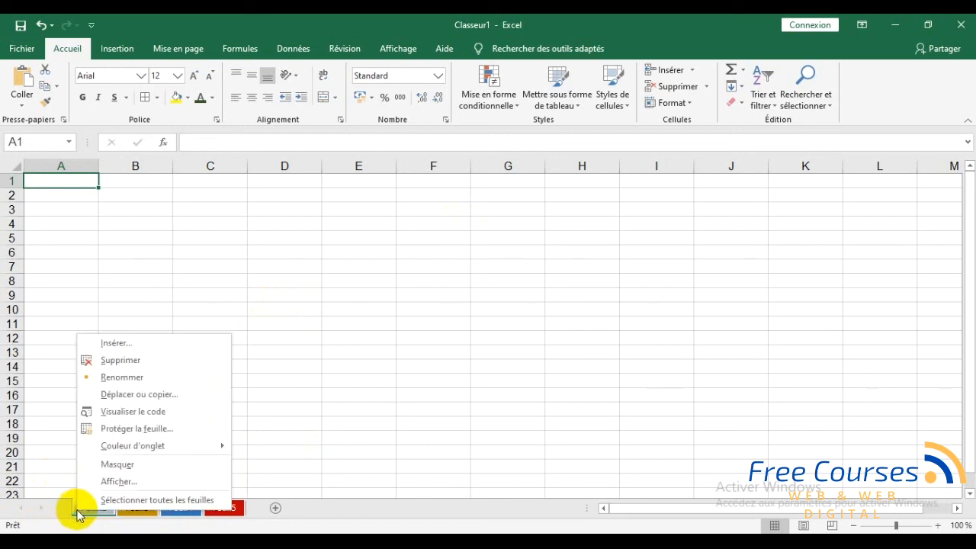
{"action": "left_click", "coordinate": [118, 482]}
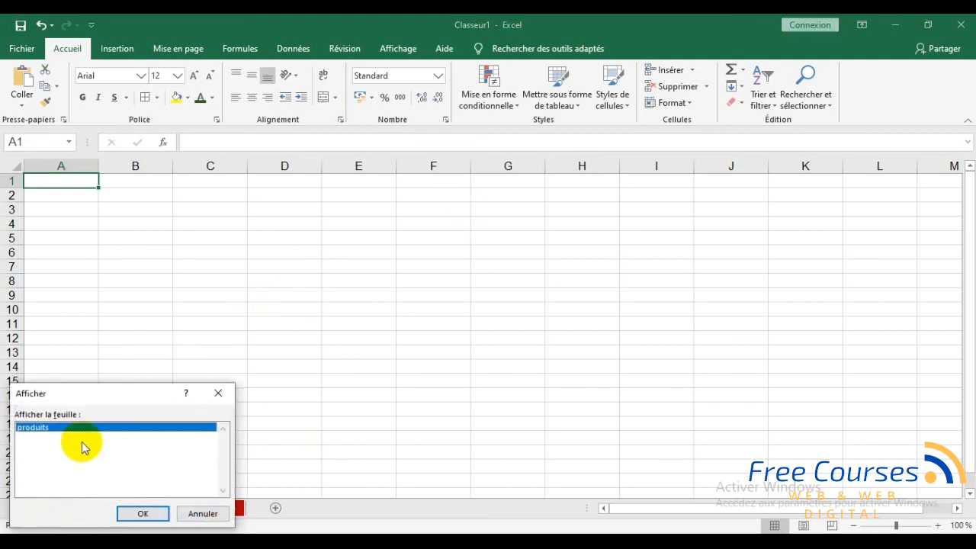
{"action": "left_click_drag", "start_coordinate": [93, 390], "coordinate": [178, 330]}
{"action": "left_click_drag", "start_coordinate": [246, 304], "coordinate": [246, 305]}
{"action": "left_click", "coordinate": [287, 448]}
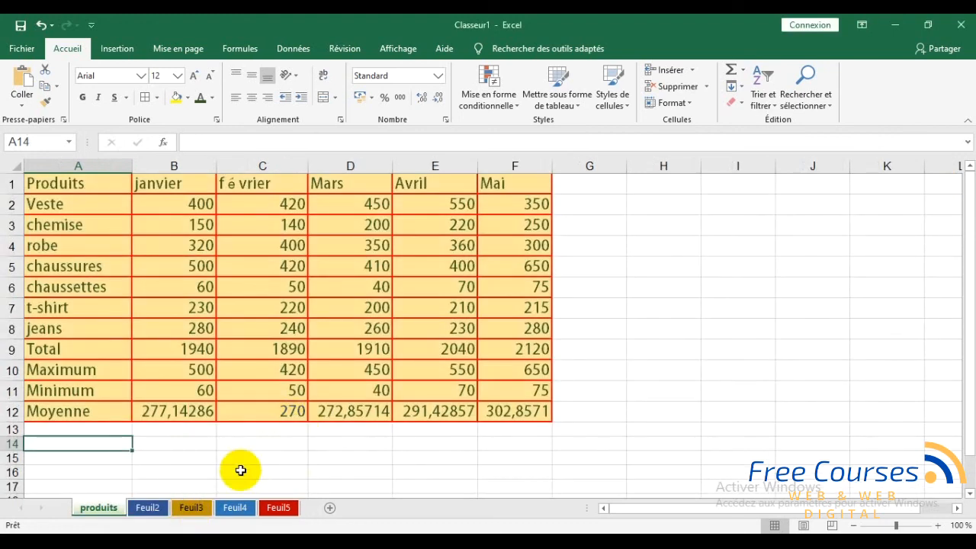
{"action": "left_click", "coordinate": [241, 468]}
{"action": "left_click", "coordinate": [196, 442]}
{"action": "left_click", "coordinate": [705, 373]}
{"action": "left_click", "coordinate": [695, 386]}
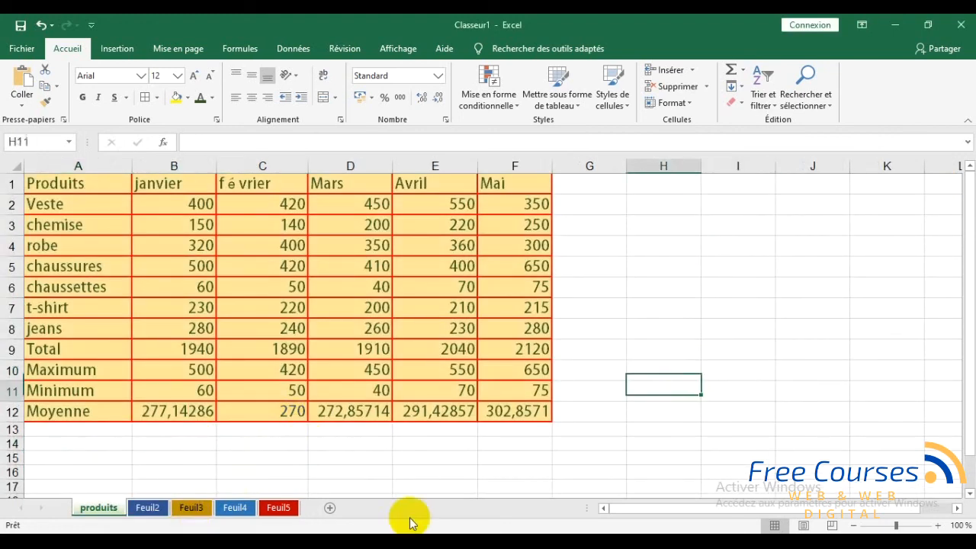
{"action": "left_click", "coordinate": [282, 456]}
{"action": "left_click", "coordinate": [140, 461]}
{"action": "left_click", "coordinate": [695, 305]}
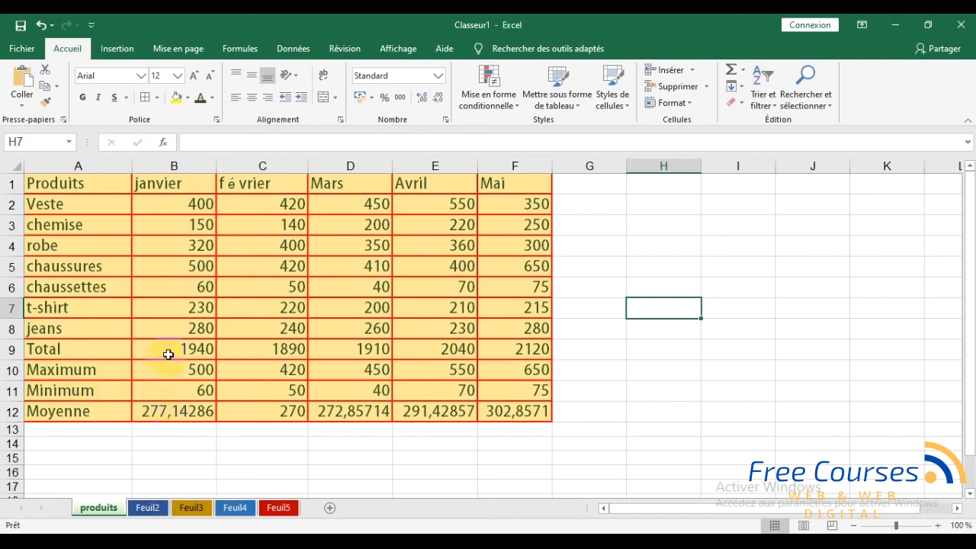
{"action": "left_click_drag", "start_coordinate": [169, 354], "coordinate": [546, 433]}
{"action": "left_click", "coordinate": [436, 448]}
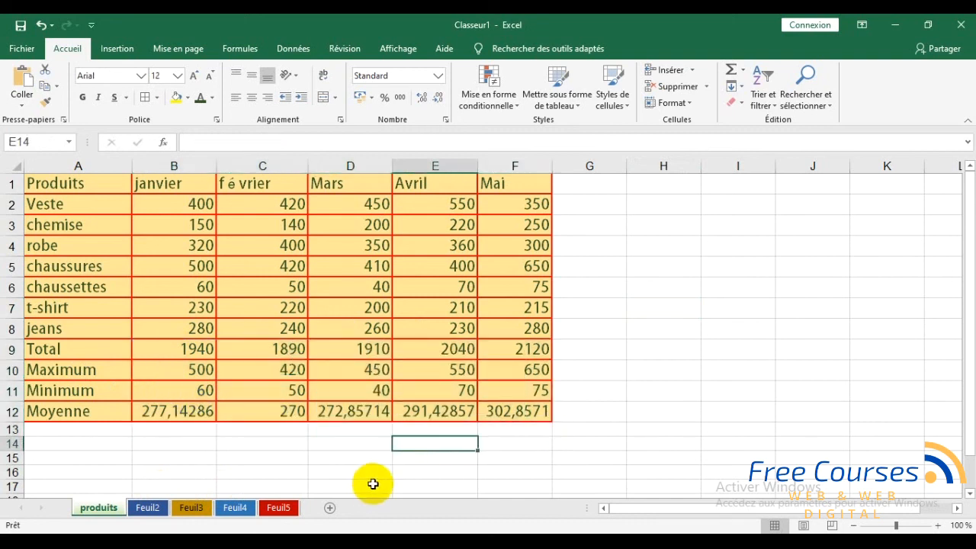